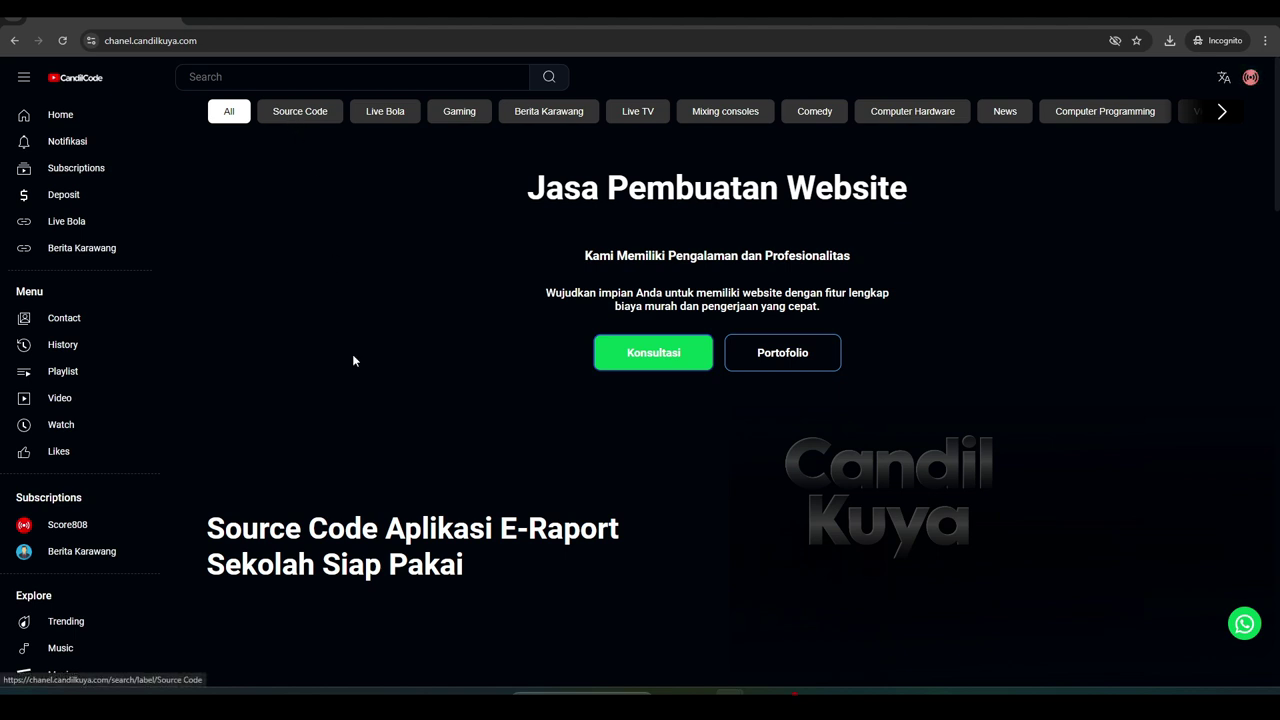
# Launch Laragon from the Start menu search
pyautogui.press('super')
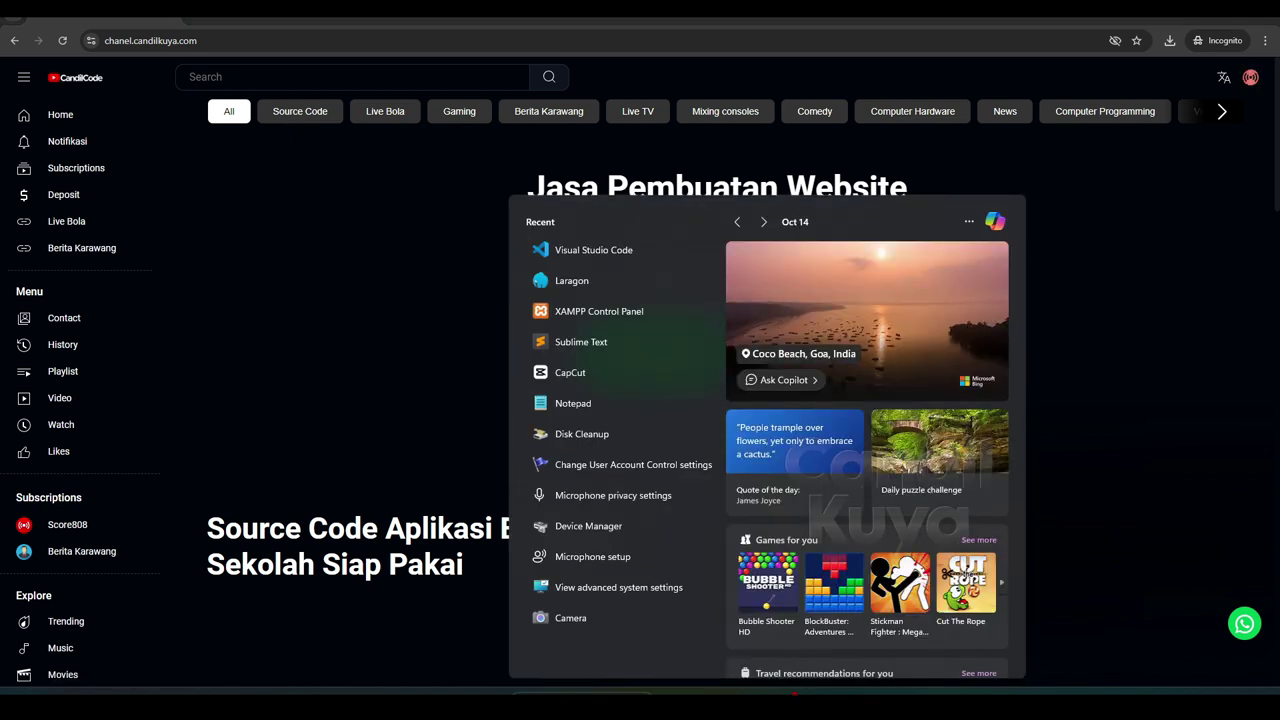
pyautogui.write('lara')
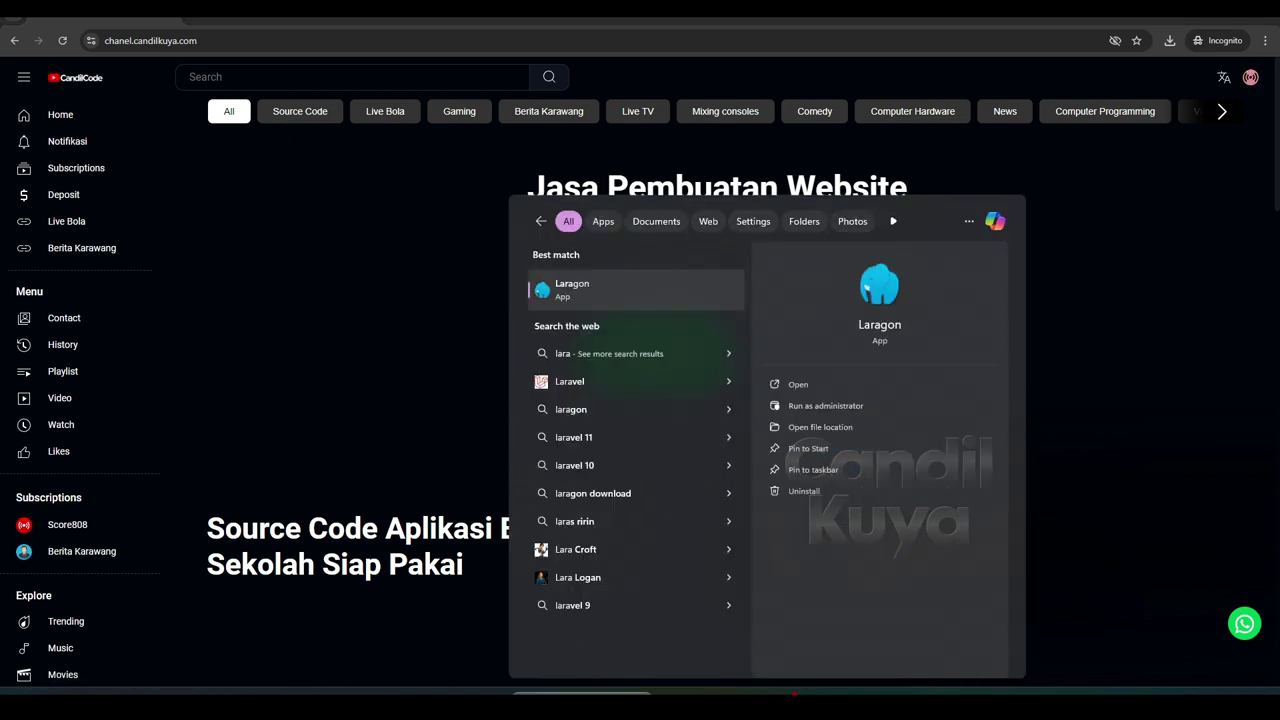
pyautogui.press('Return')
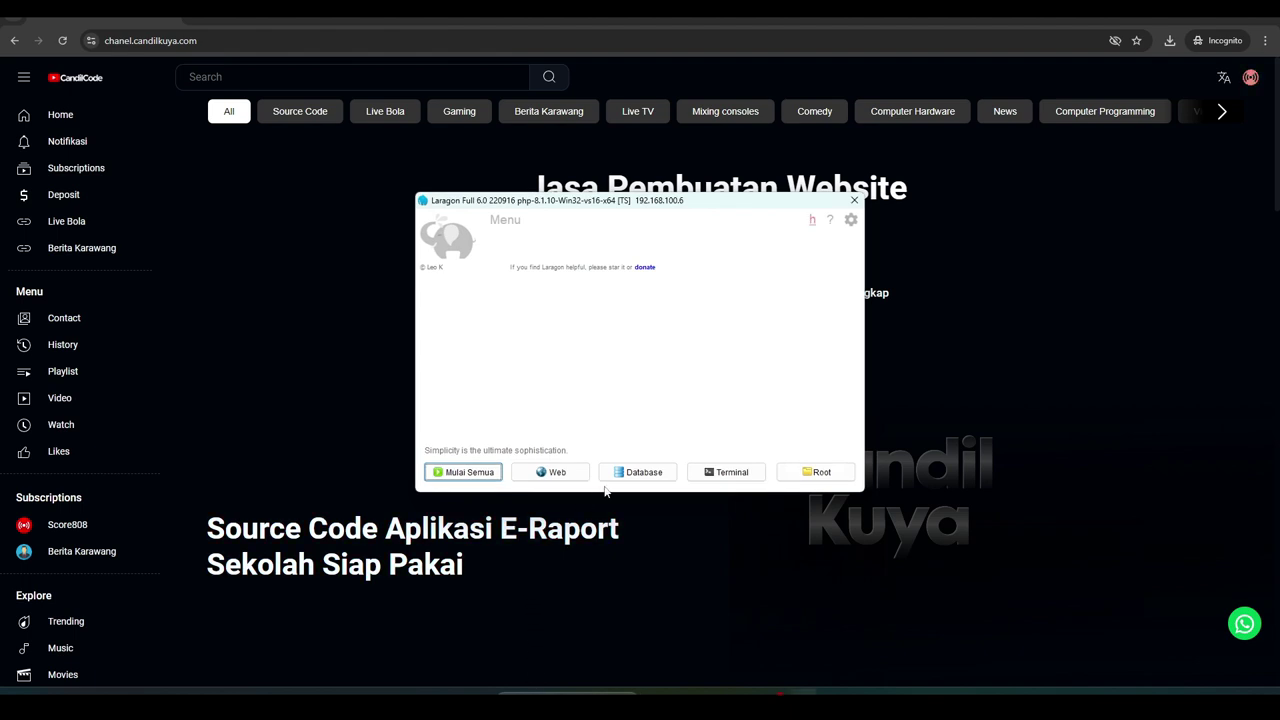
pyautogui.click(795, 474)
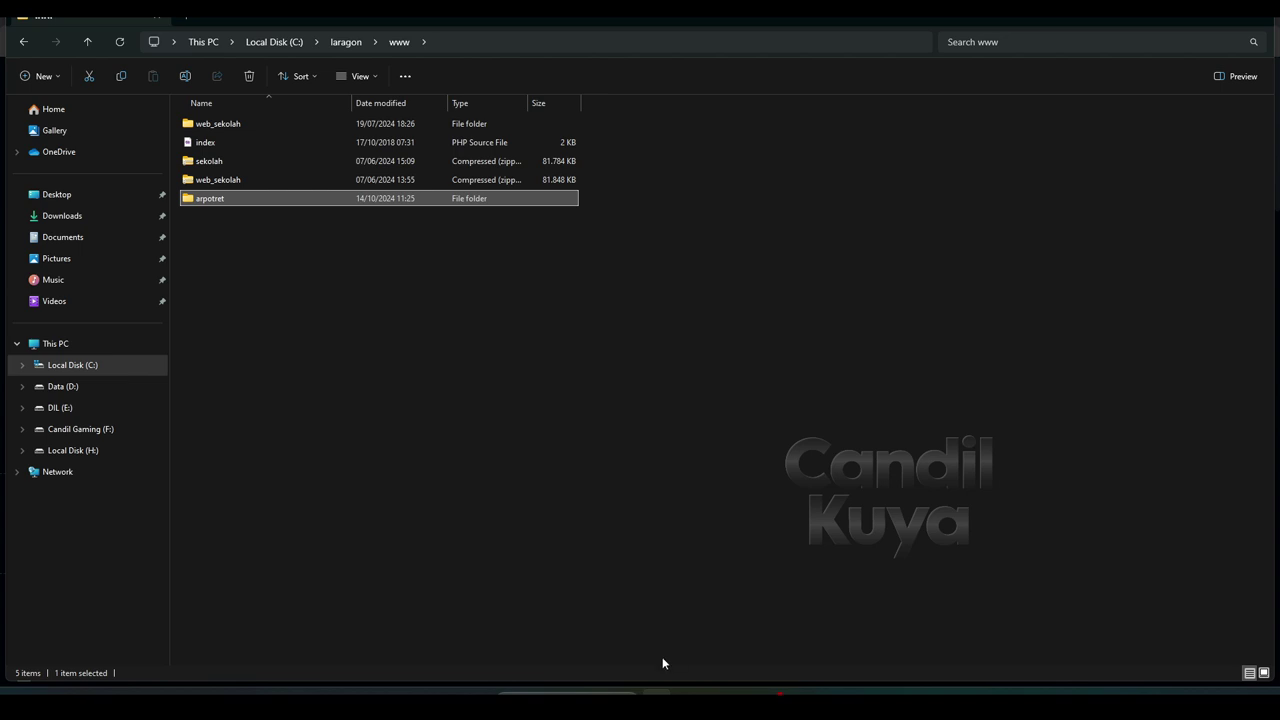
pyautogui.moveTo(656, 694)
pyautogui.click(770, 688)
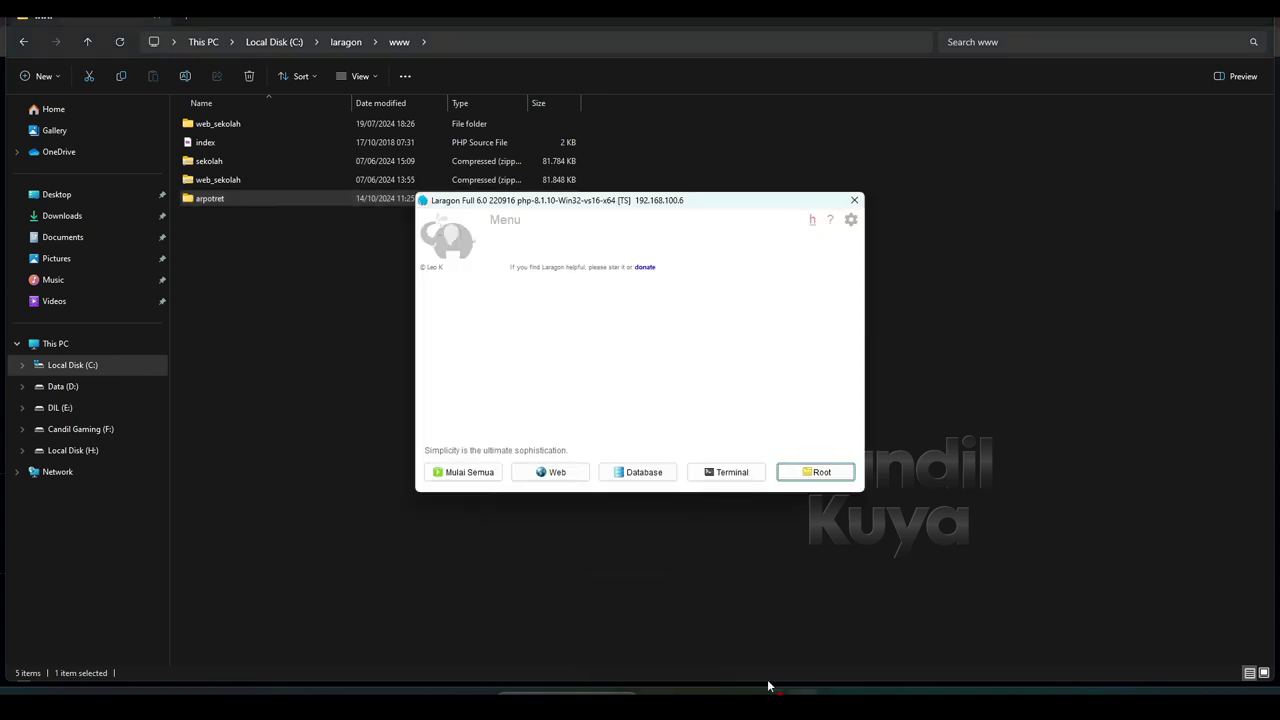
pyautogui.click(712, 476)
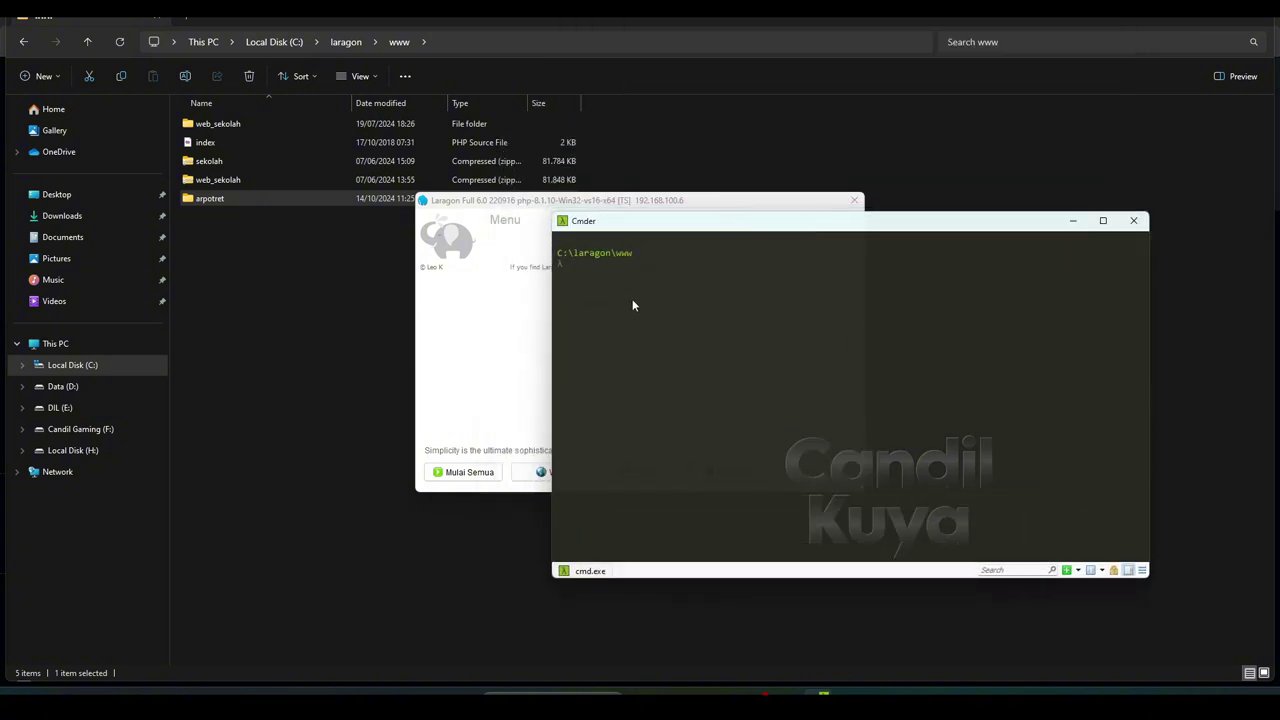
# Move into the arpotret folder and run php artisan migrate
pyautogui.write('cd arpotret')
pyautogui.press('Return')
pyautogui.write('php r')
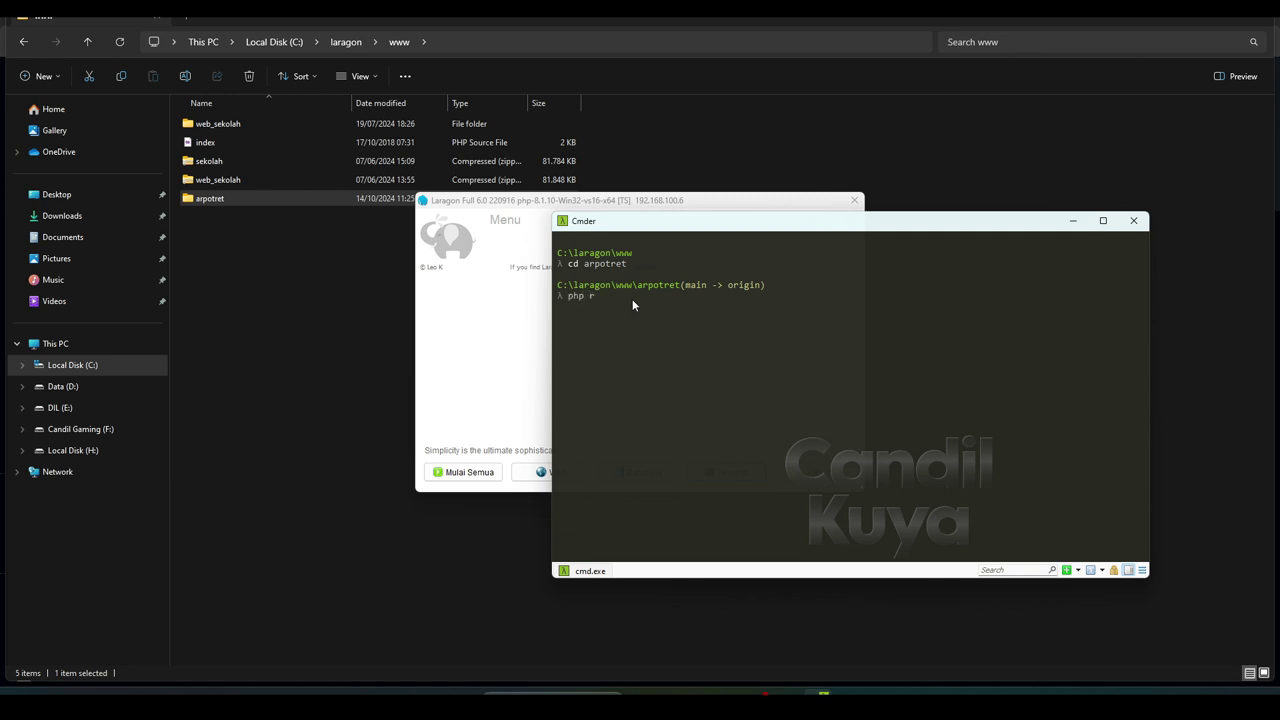
pyautogui.press('BackSpace')
pyautogui.write('artisan migrate')
pyautogui.press('Return')
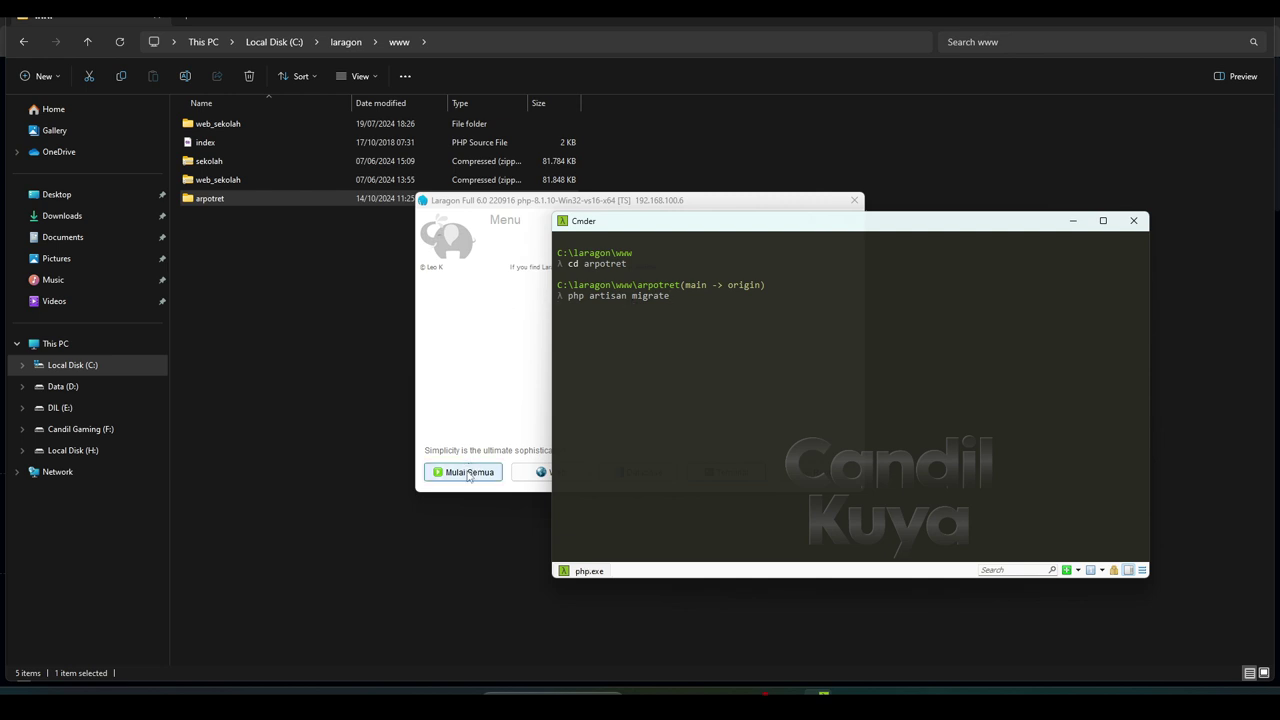
# Start Apache and MySQL in Laragon and read the migration's connection error
pyautogui.moveTo(724, 227); pyautogui.dragTo(814, 221)
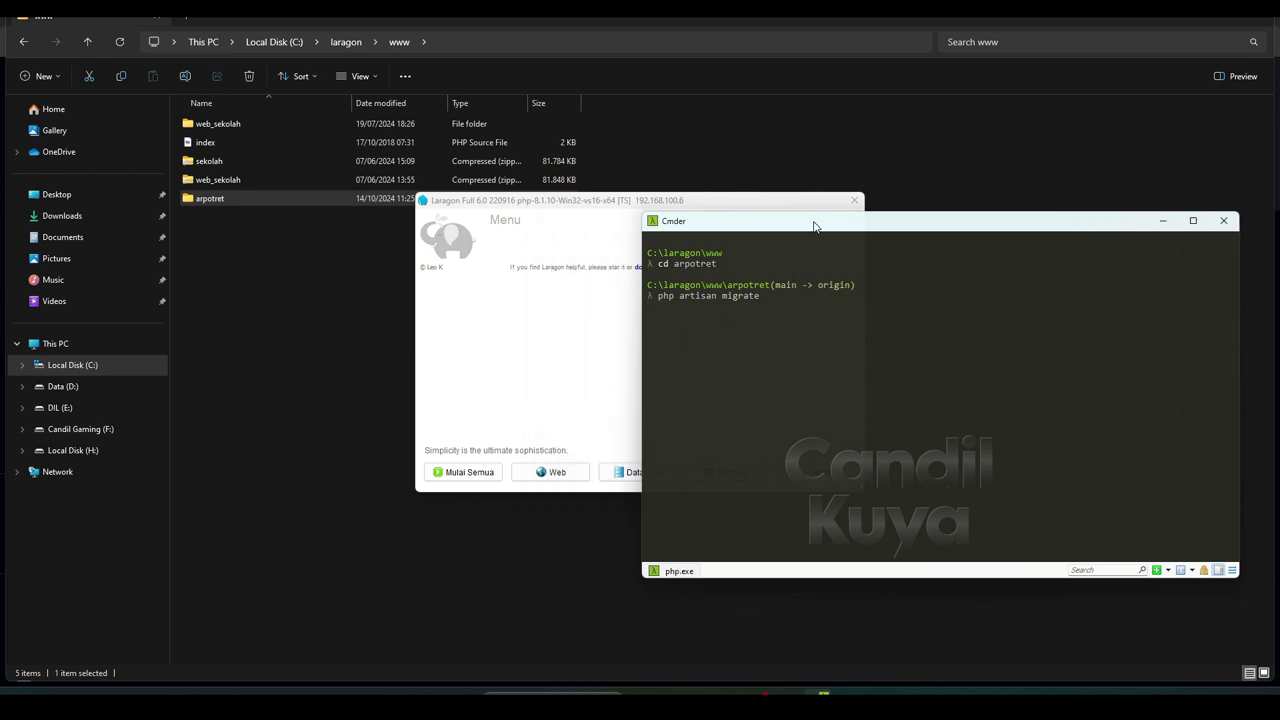
pyautogui.moveTo(704, 201); pyautogui.dragTo(494, 211)
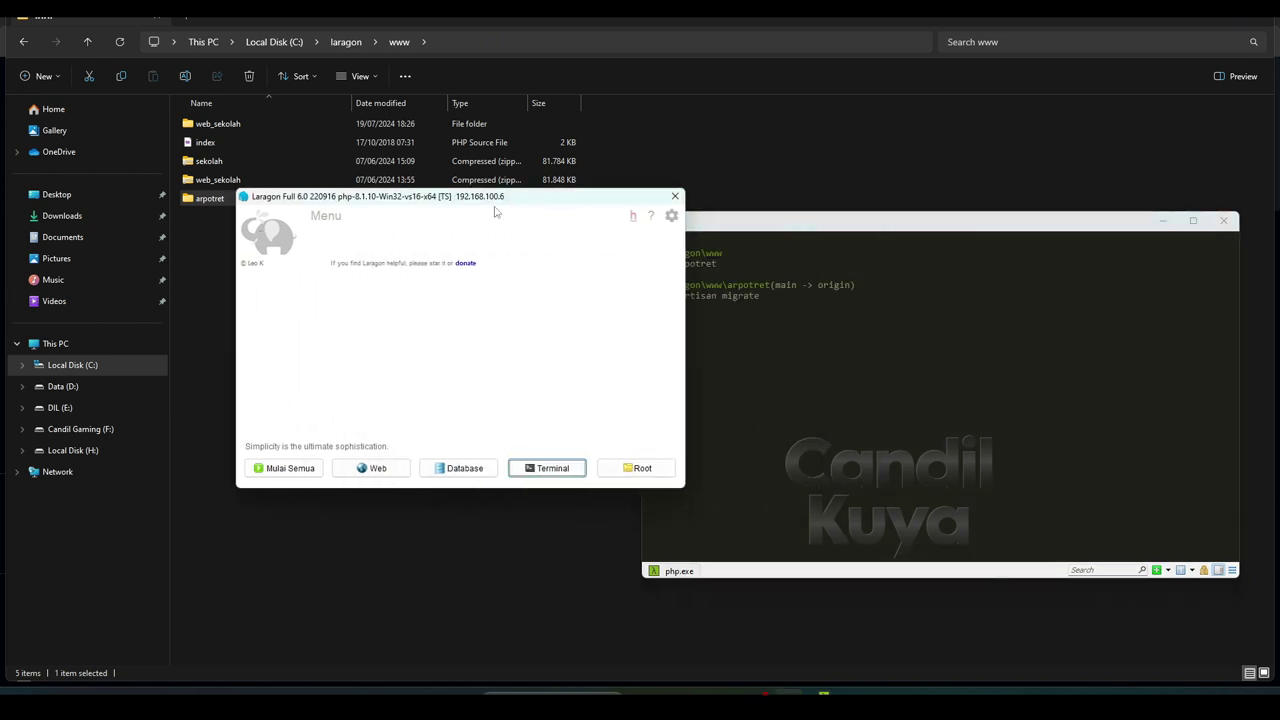
pyautogui.click(289, 469)
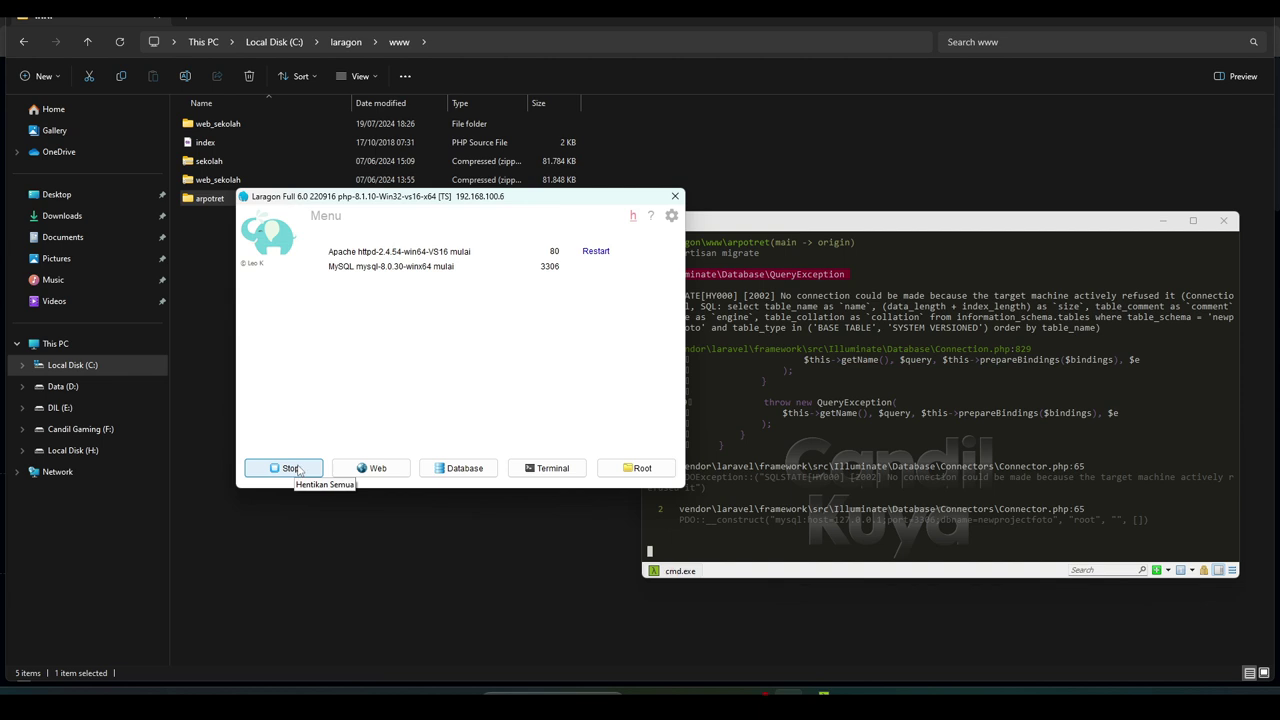
pyautogui.click(818, 358)
pyautogui.scroll(2, 822, 356)
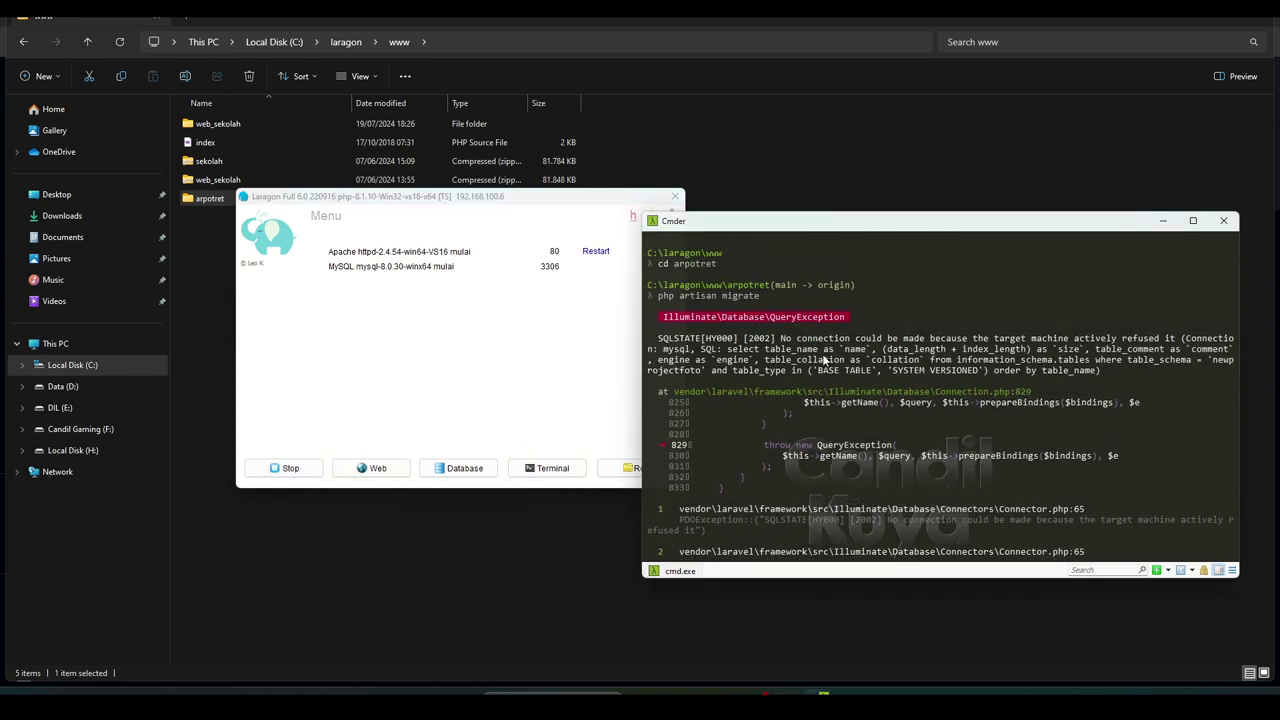
pyautogui.scroll(-1, 822, 356)
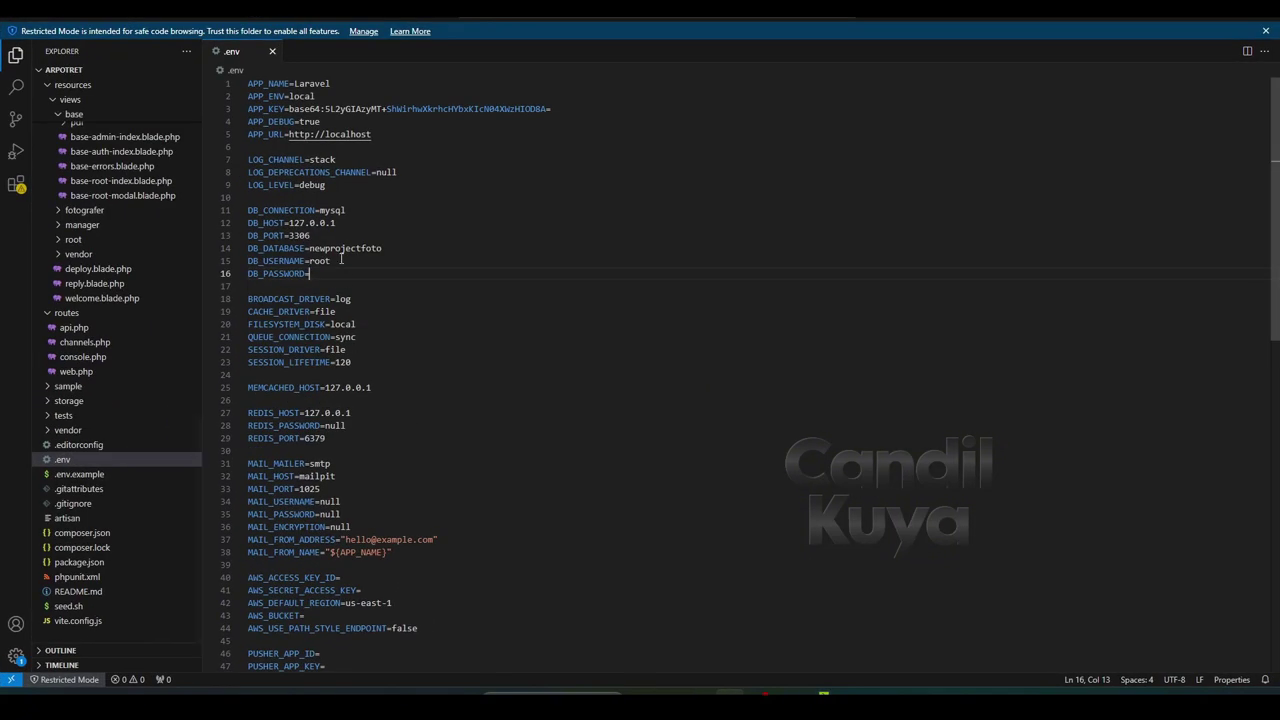
# Copy newprojectfoto from the .env DB_DATABASE line and return to Chrome
pyautogui.click(331, 249)
pyautogui.moveTo(309, 248); pyautogui.dragTo(381, 248)
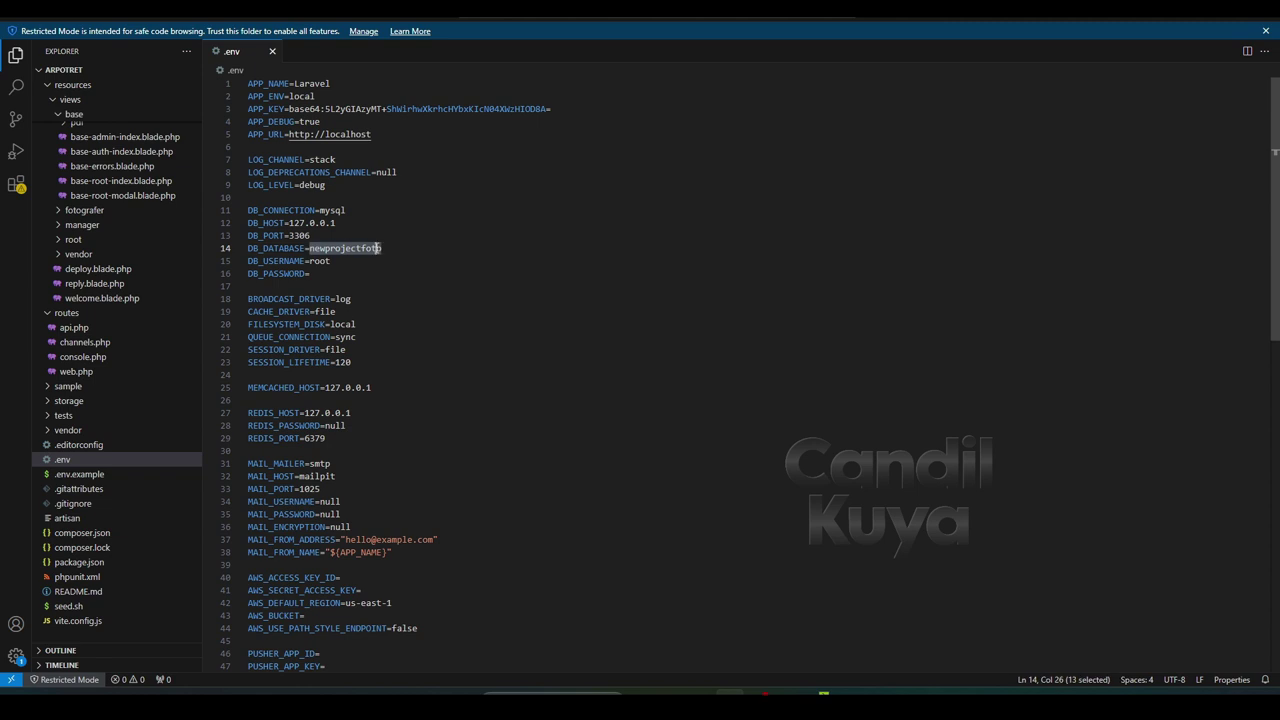
pyautogui.rightClick(379, 250)
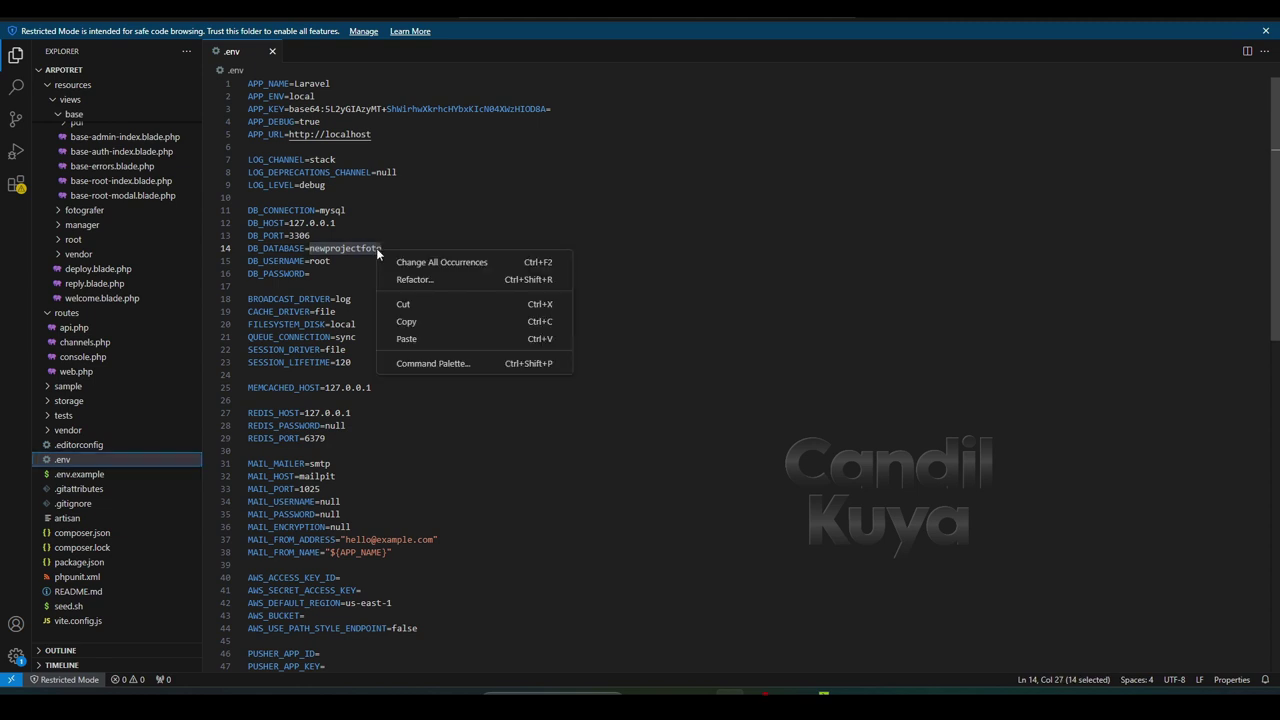
pyautogui.click(418, 321)
pyautogui.moveTo(700, 694)
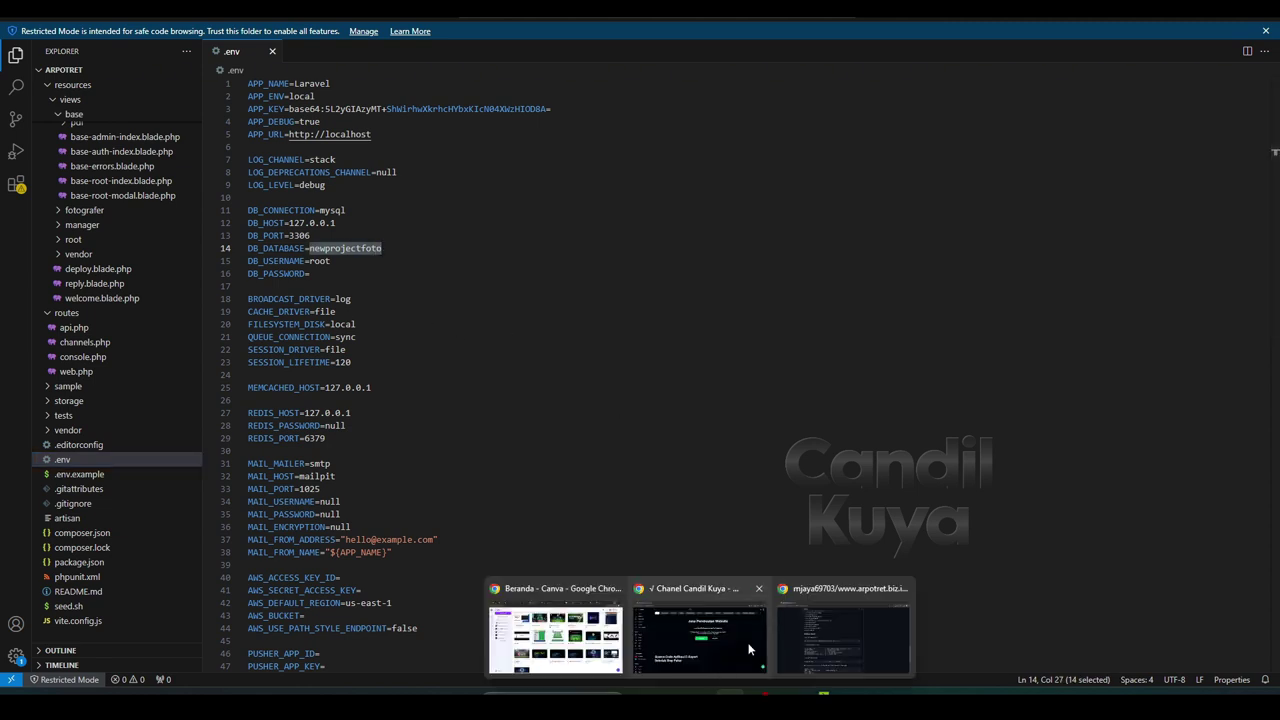
pyautogui.click(748, 642)
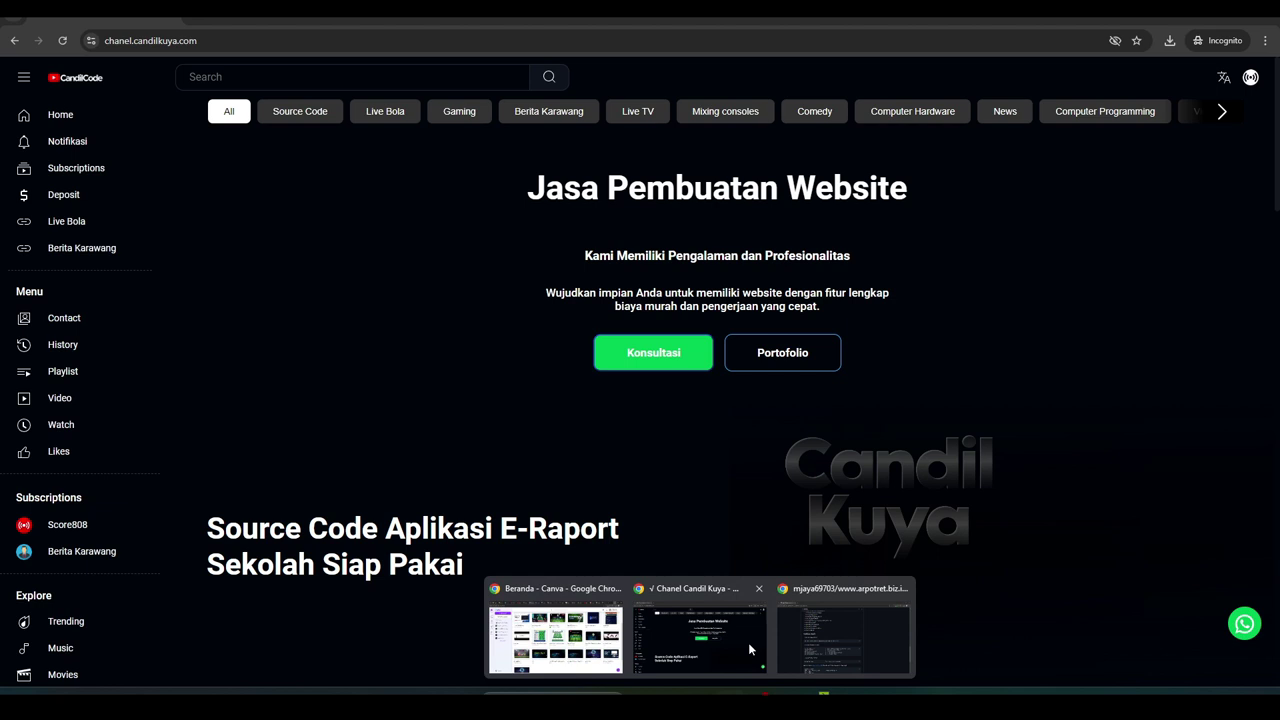
# Load localhost/phpmyadmin in the browser
pyautogui.click(338, 42)
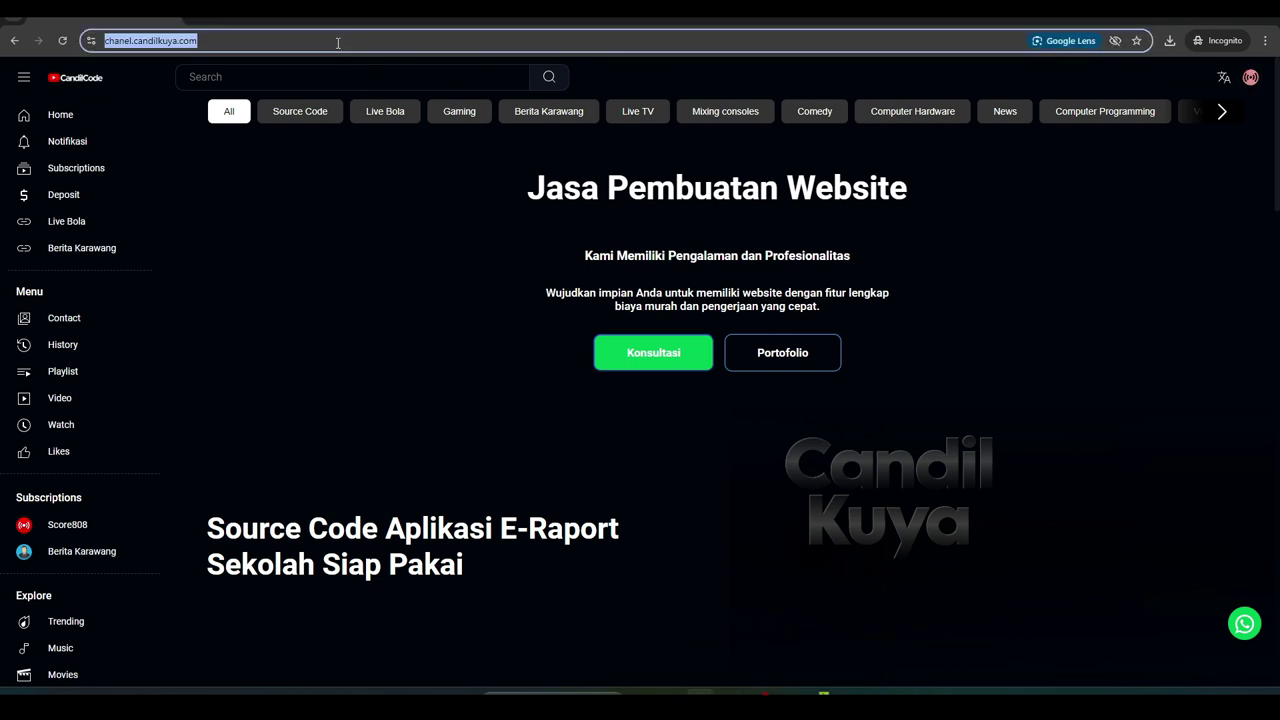
pyautogui.write('loc')
pyautogui.press('Return')
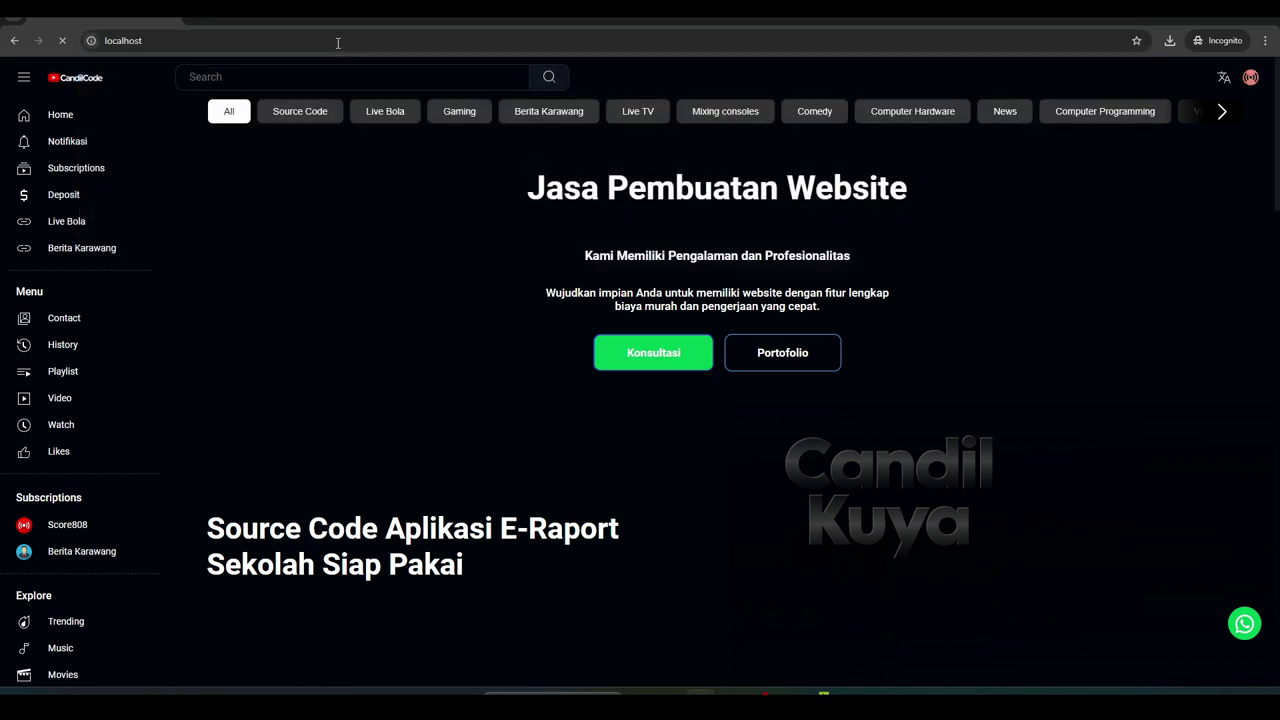
pyautogui.click(338, 42)
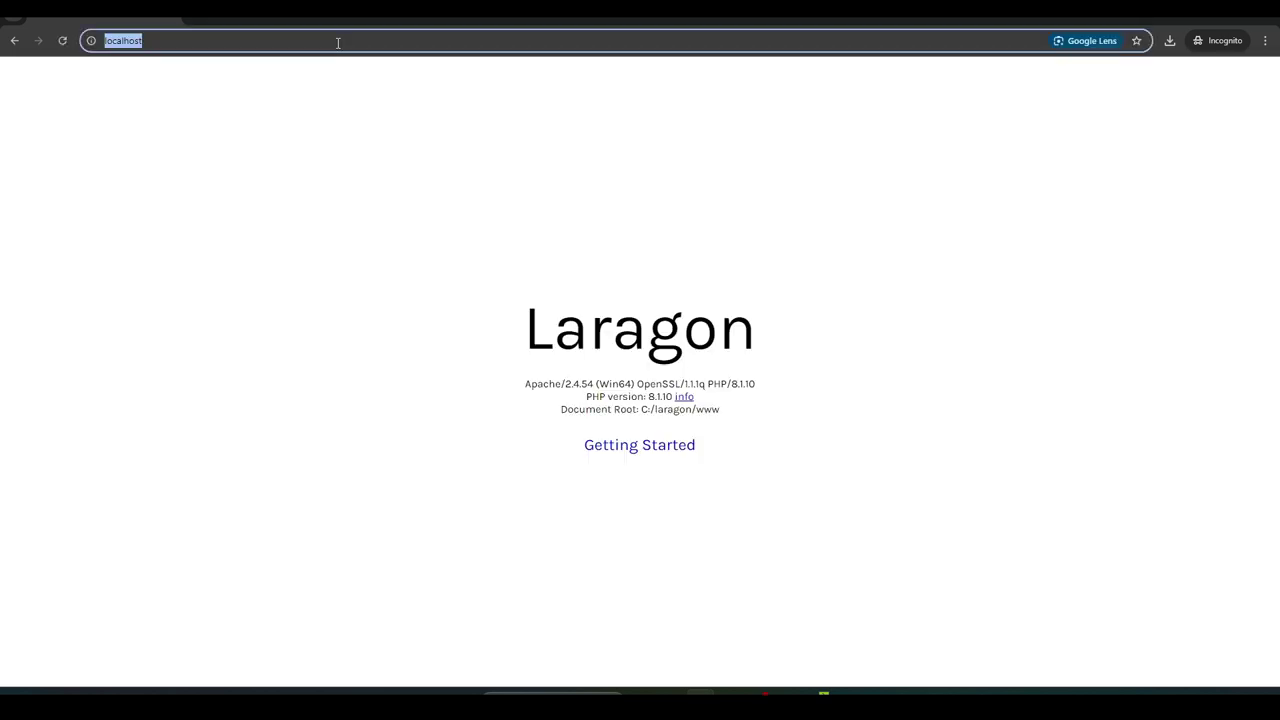
pyautogui.click(338, 42)
pyautogui.write('/ph')
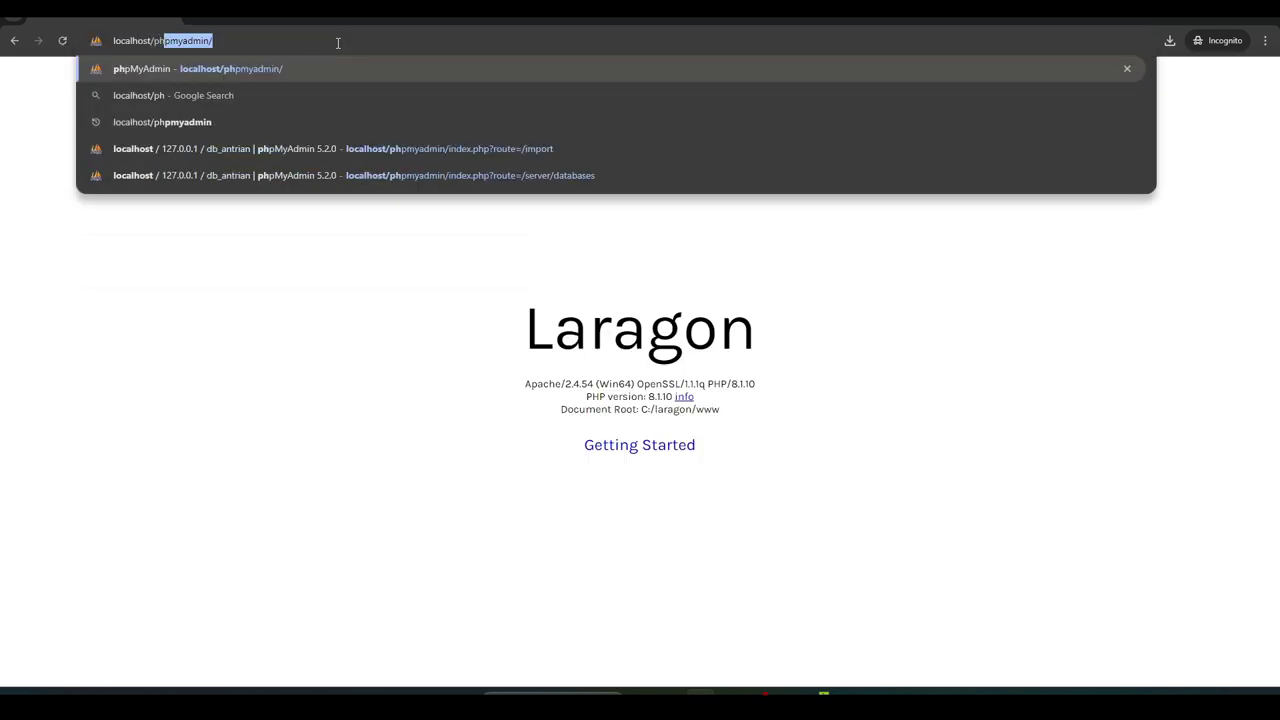
pyautogui.press('Return')
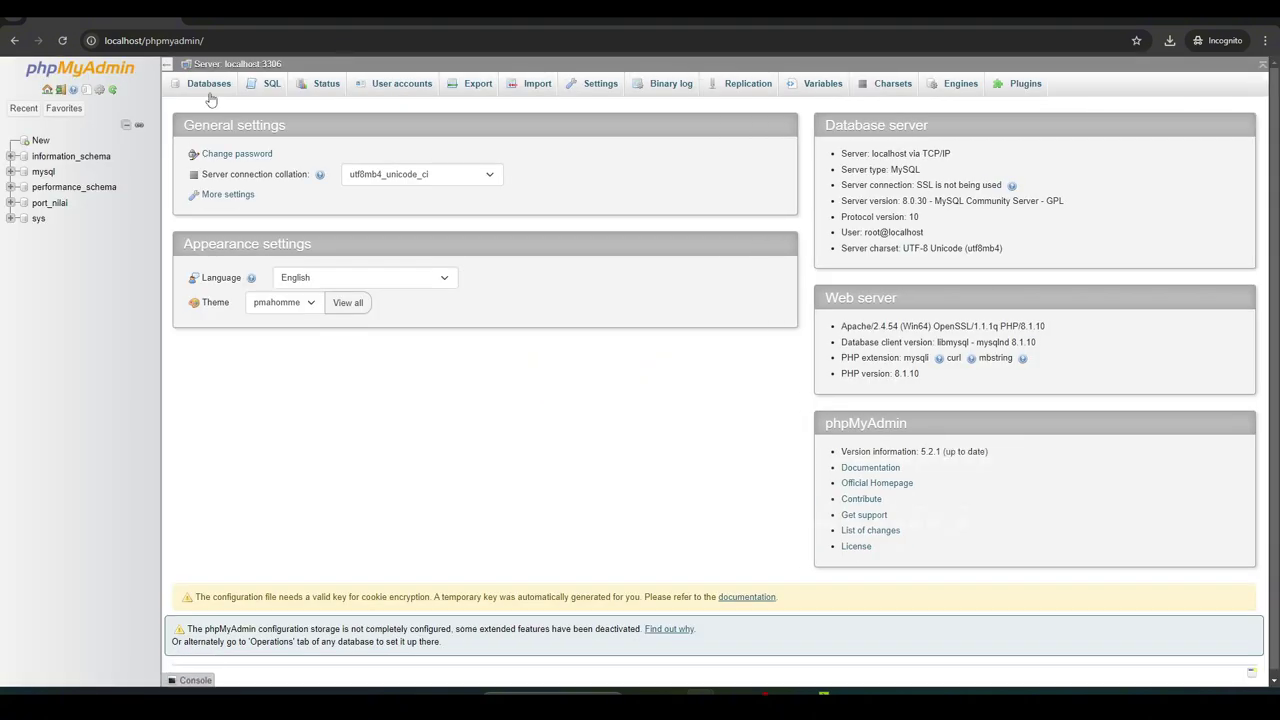
# Create a database named newprojectfoto from the pasted name on the Databases page
pyautogui.click(40, 142)
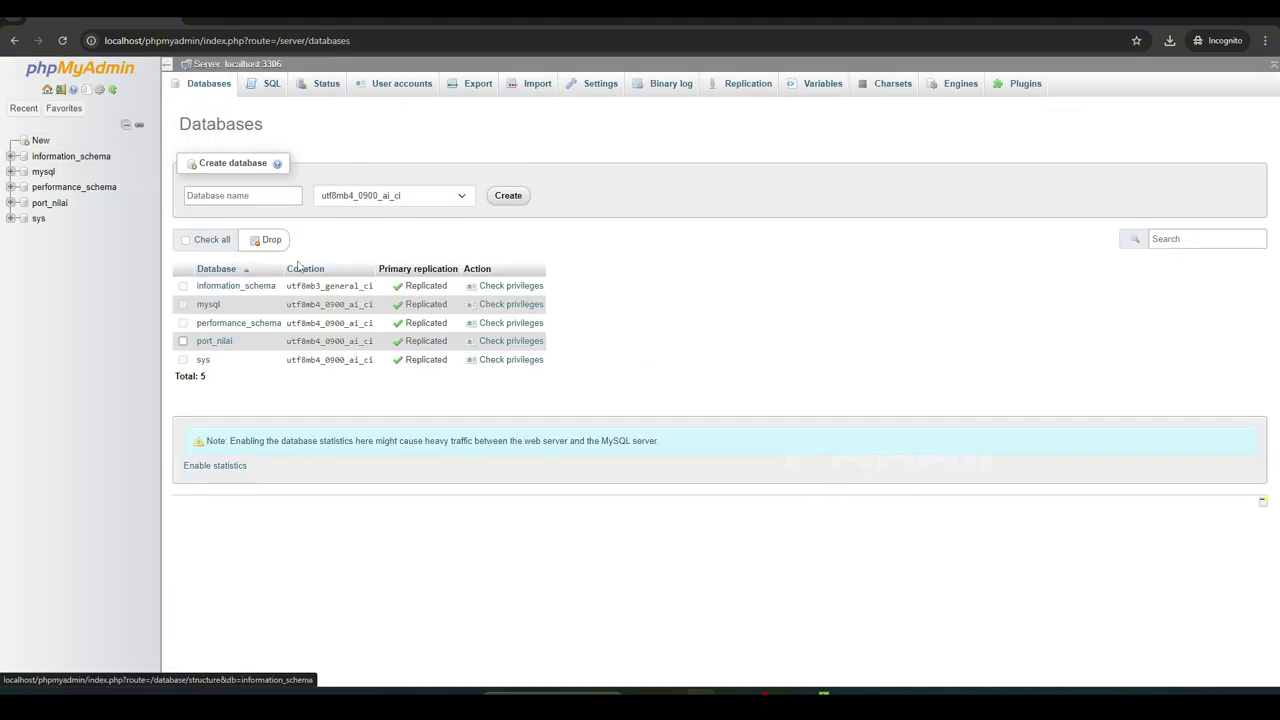
pyautogui.click(238, 200)
pyautogui.rightClick(237, 204)
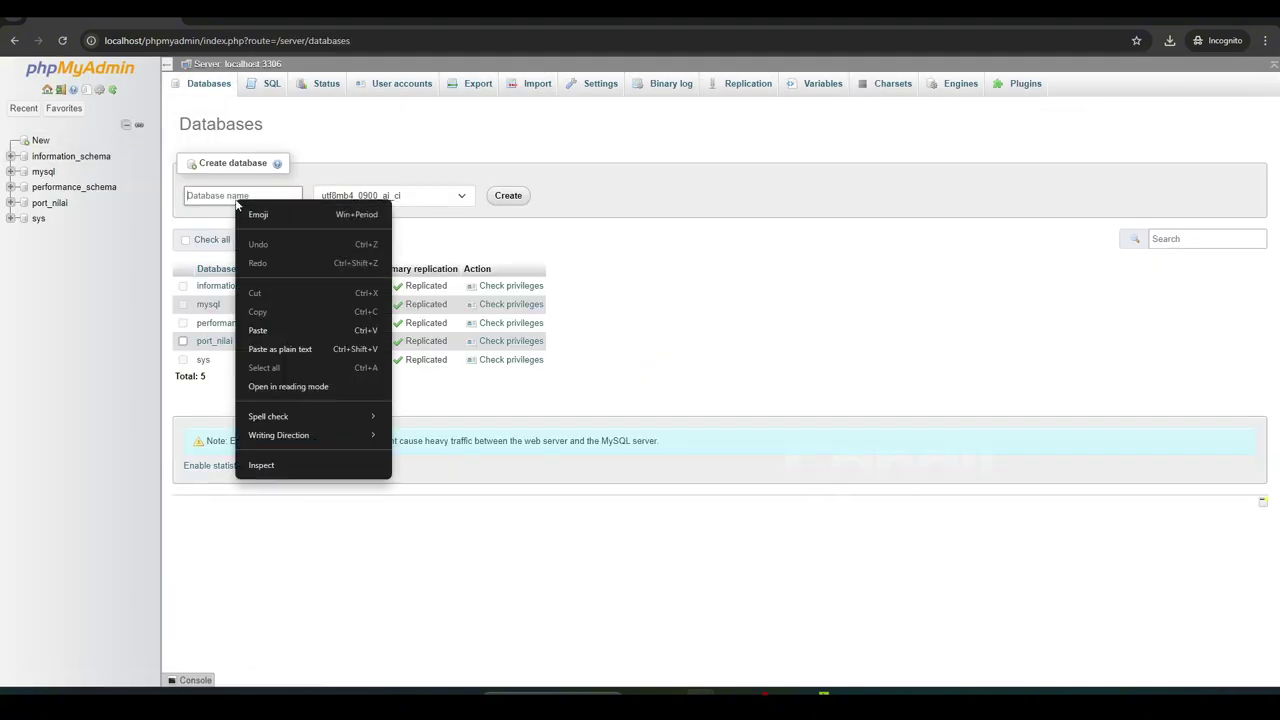
pyautogui.click(258, 330)
pyautogui.click(507, 197)
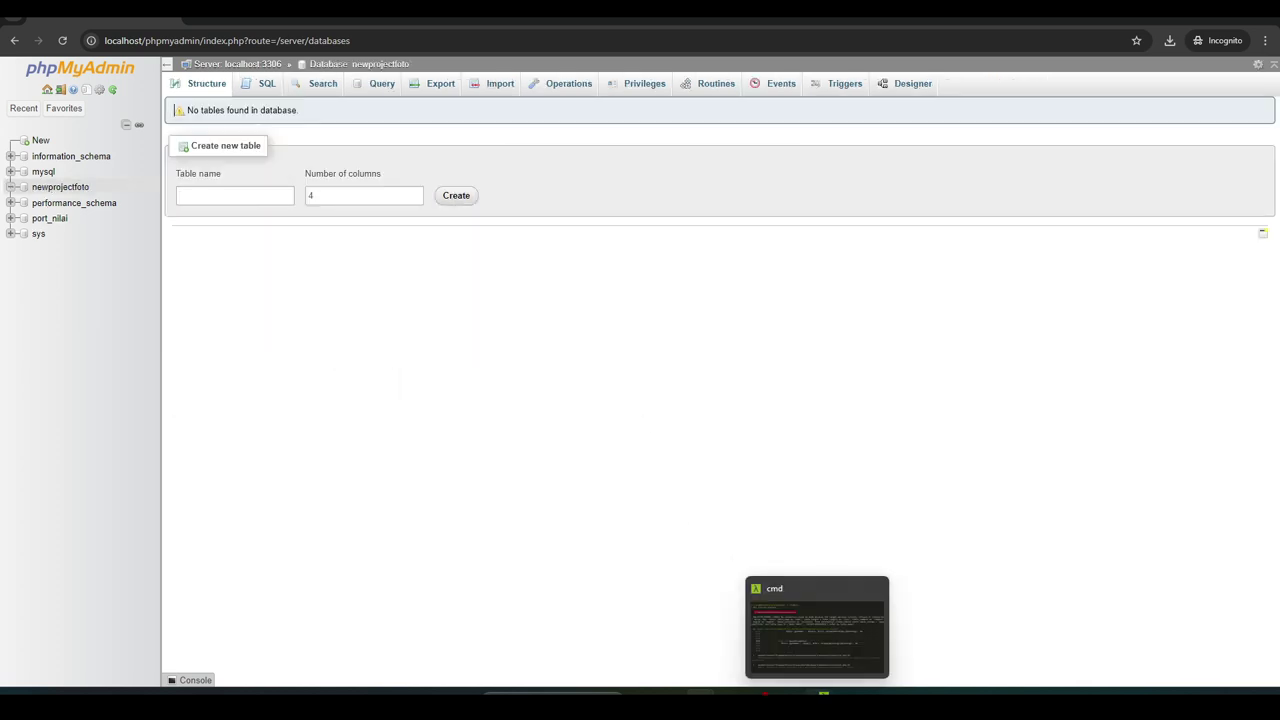
pyautogui.click(815, 692)
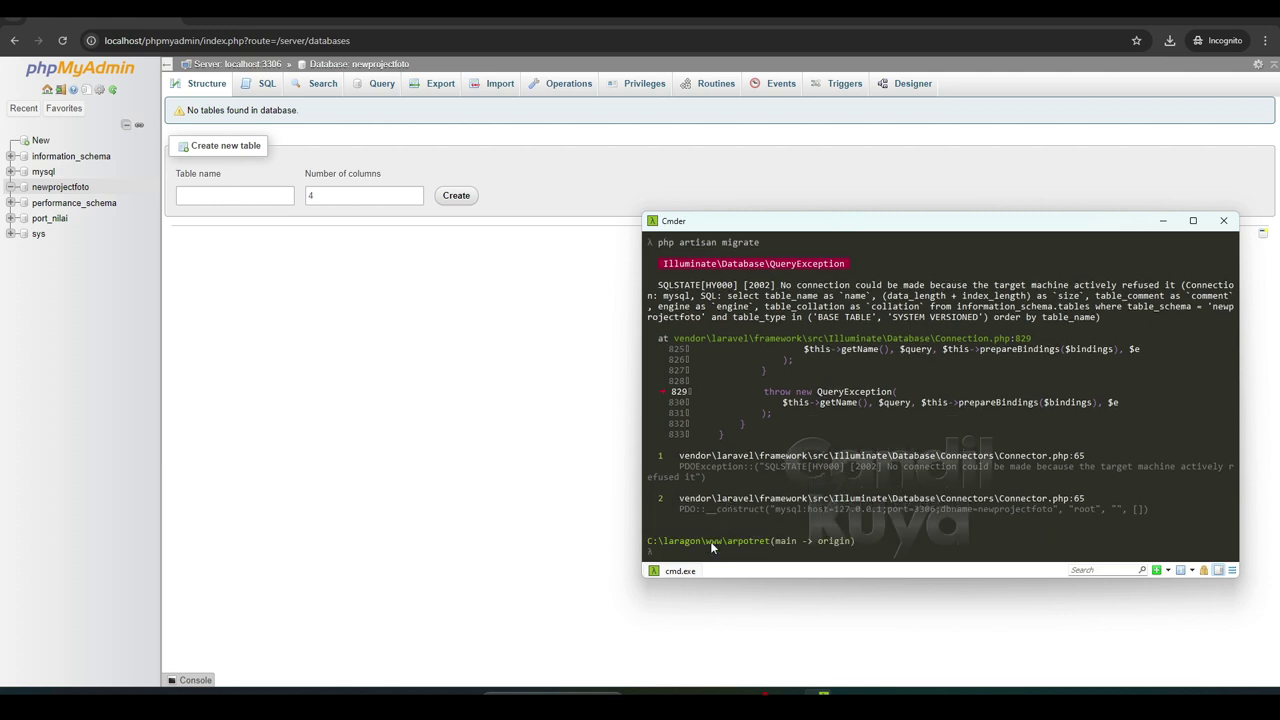
# Rerun the migrations, then refresh them with database seeding
pyautogui.write('php artisan migrate')
pyautogui.press('Return')
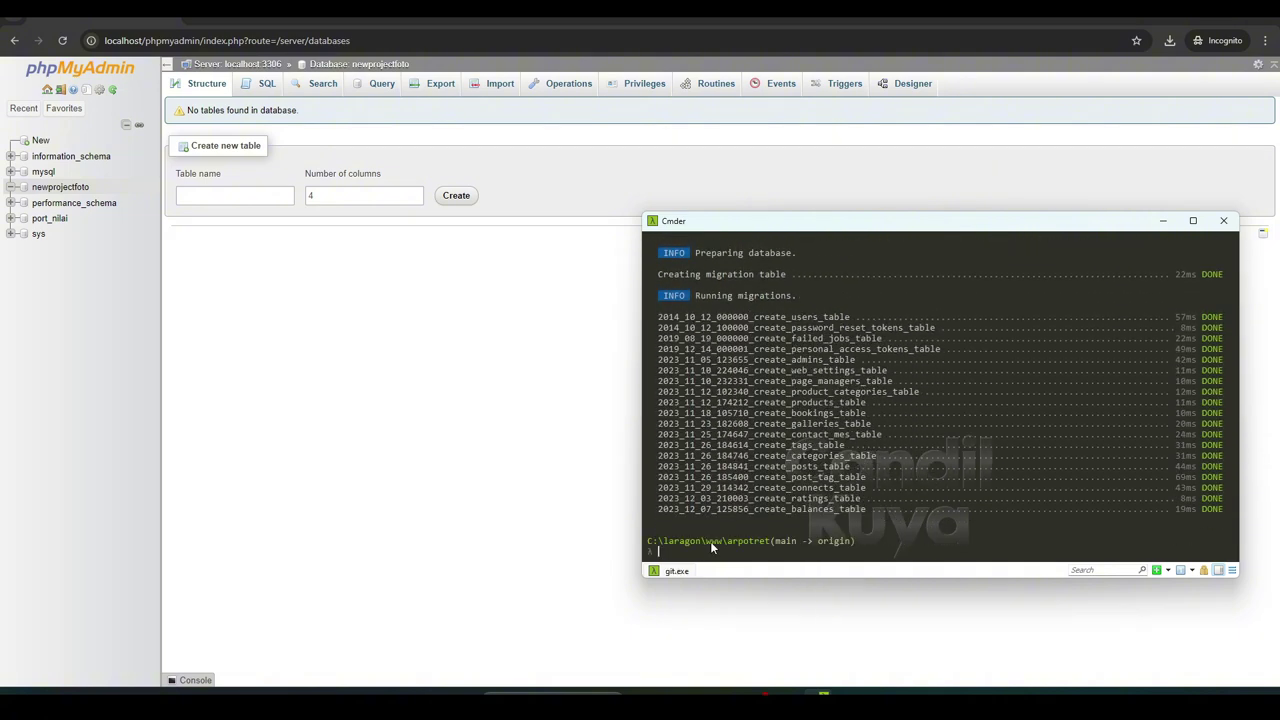
pyautogui.write('php artisan migrate:refresh --seed')
pyautogui.press('Return')
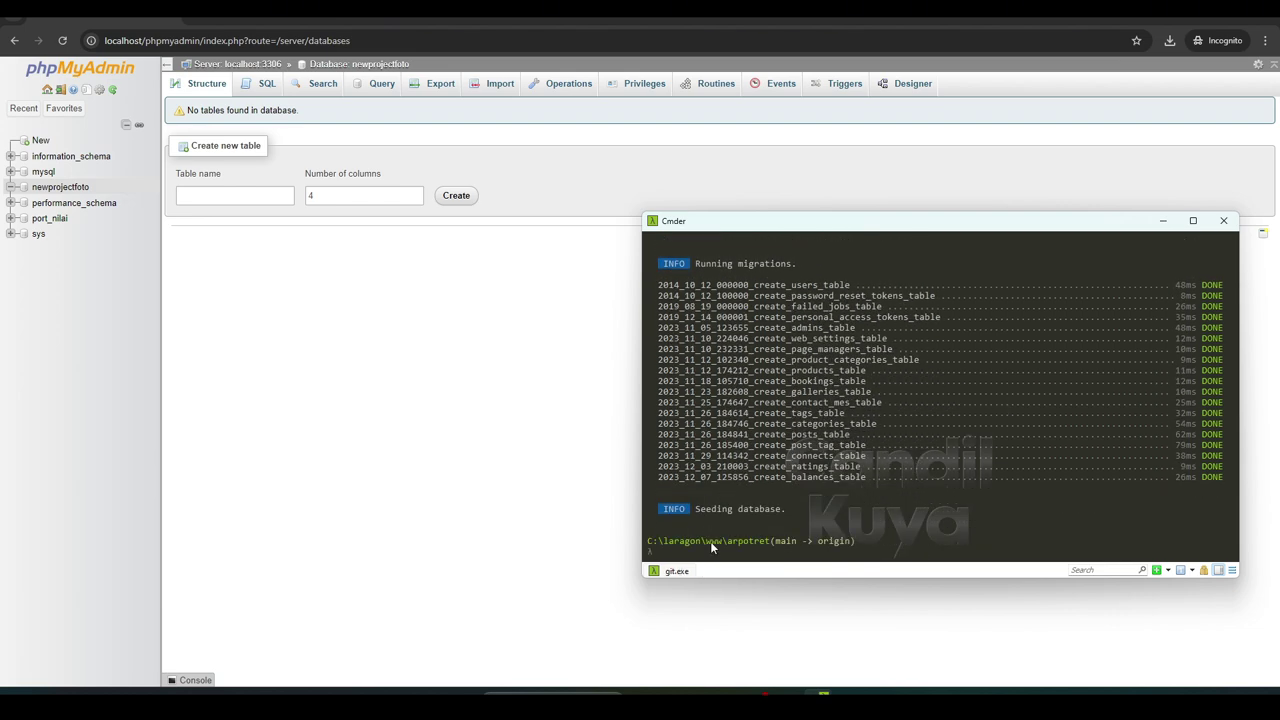
pyautogui.write('php artisan serve')
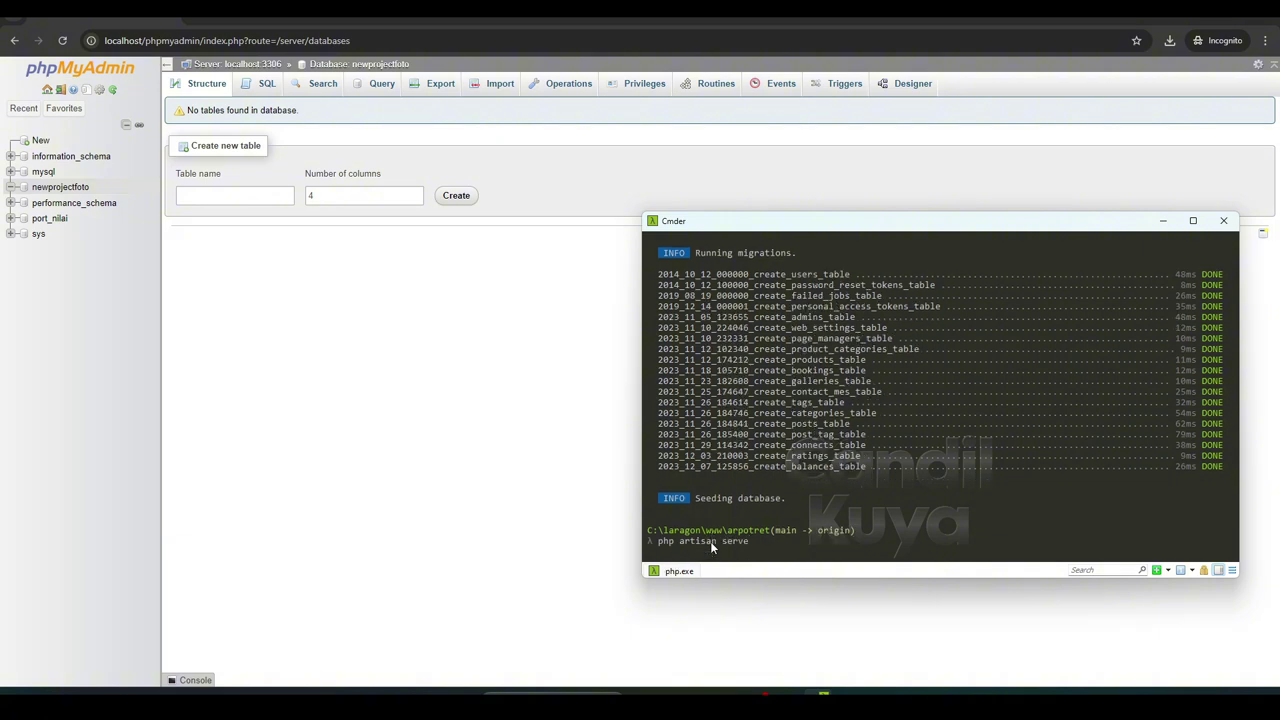
pyautogui.press('Return')
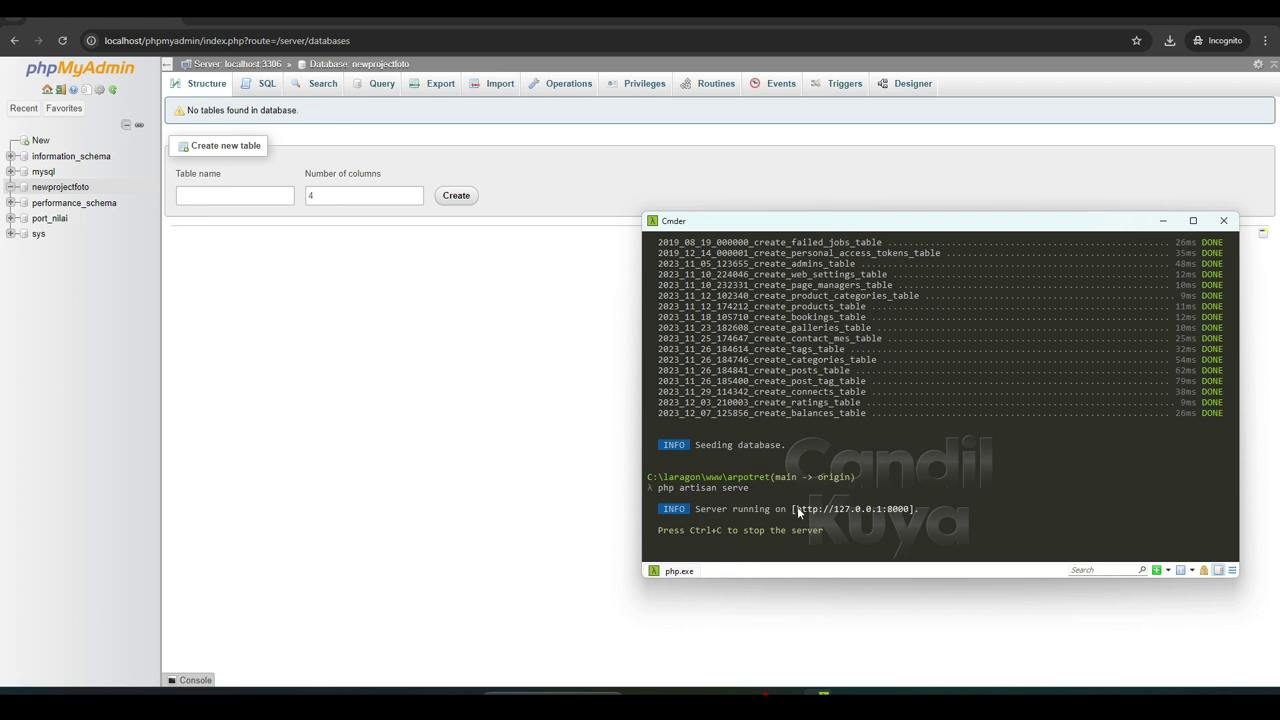
pyautogui.moveTo(797, 506); pyautogui.dragTo(905, 515)
pyautogui.click(867, 508)
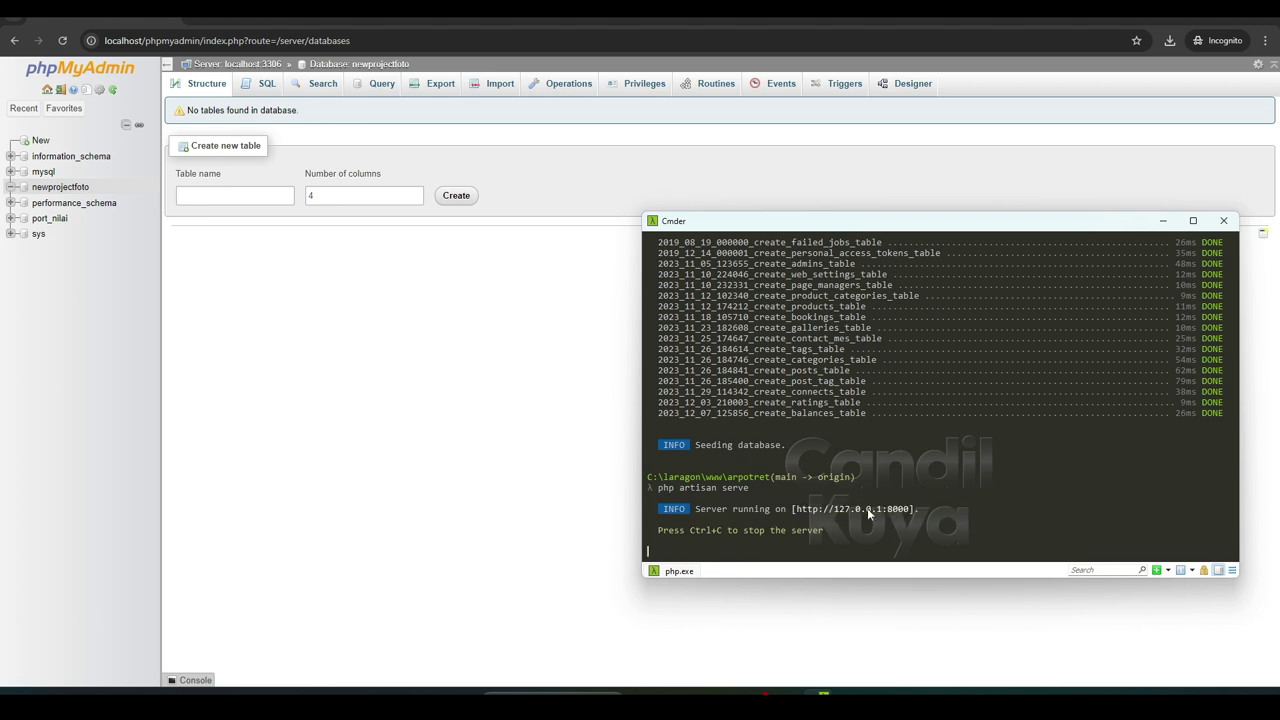
pyautogui.moveTo(842, 509); pyautogui.dragTo(910, 509)
pyautogui.click(804, 507)
# Open 127.0.0.1:8000 in a new incognito tab and scroll the homepage
pyautogui.click(198, 24)
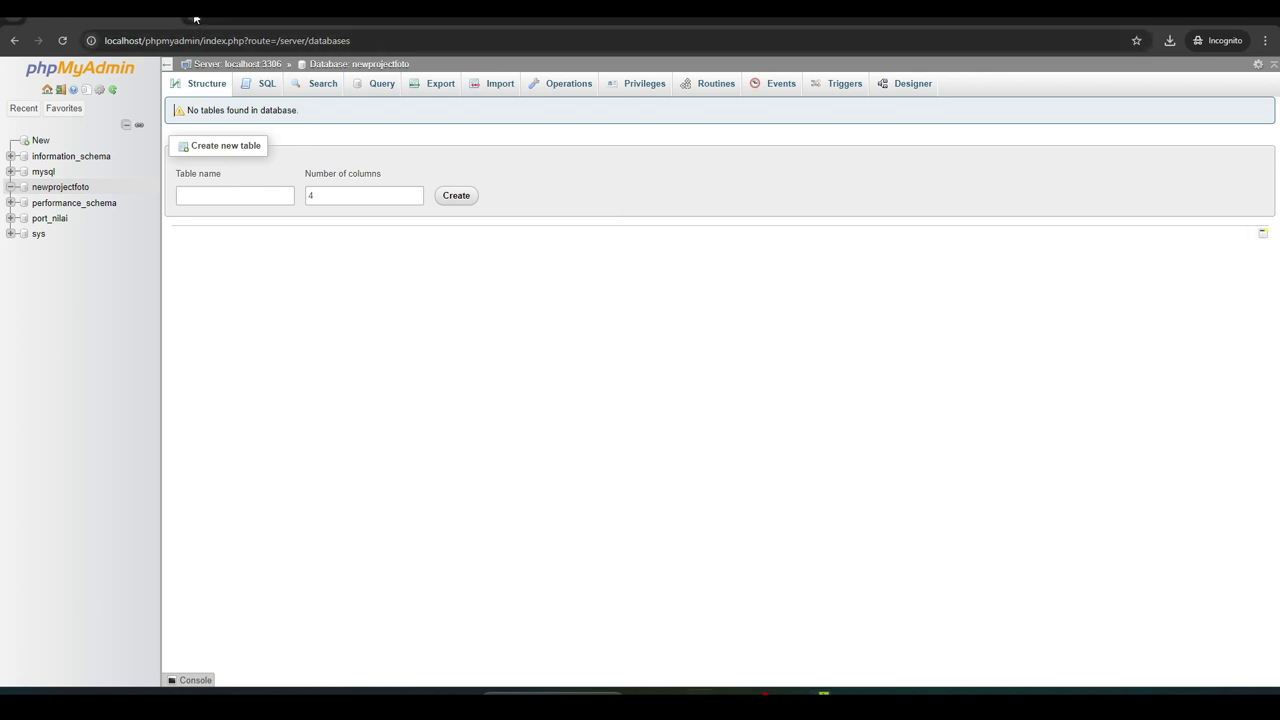
pyautogui.hotkey('ctrl', 't')
pyautogui.hotkey('ctrl', 'v')
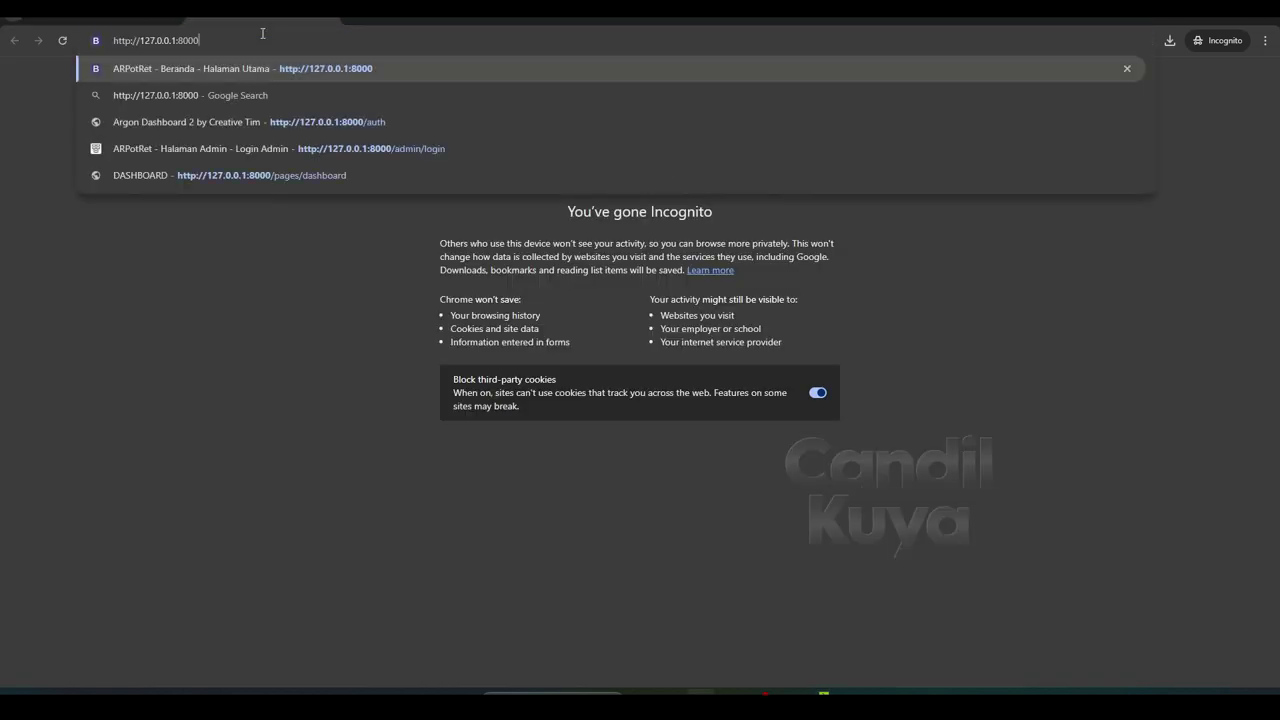
pyautogui.press('Return')
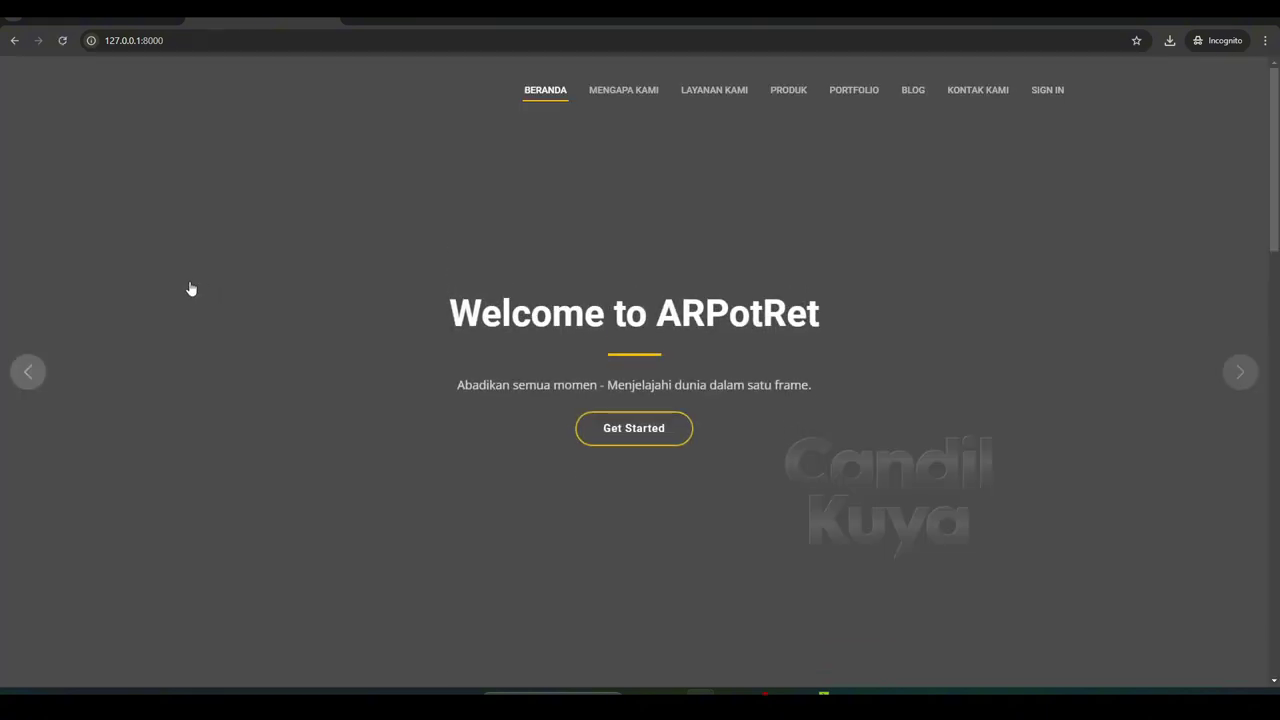
pyautogui.scroll(-7, 190, 288)
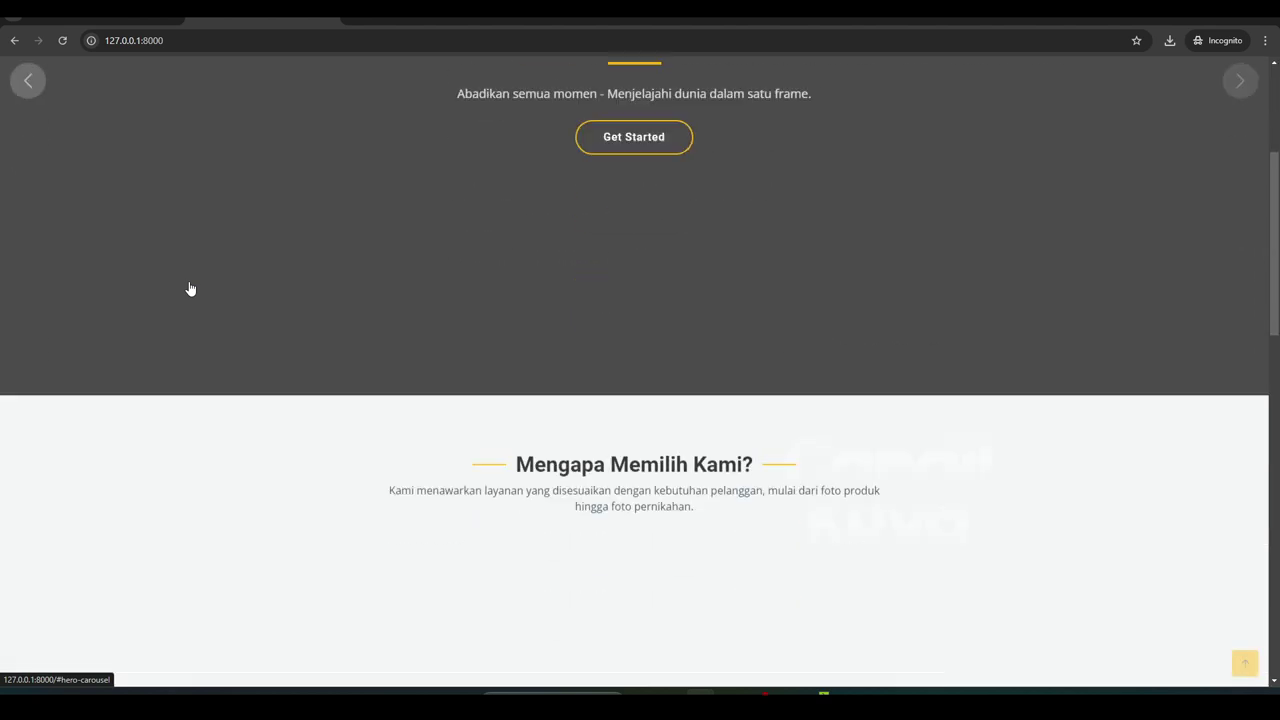
pyautogui.scroll(-6, 192, 287)
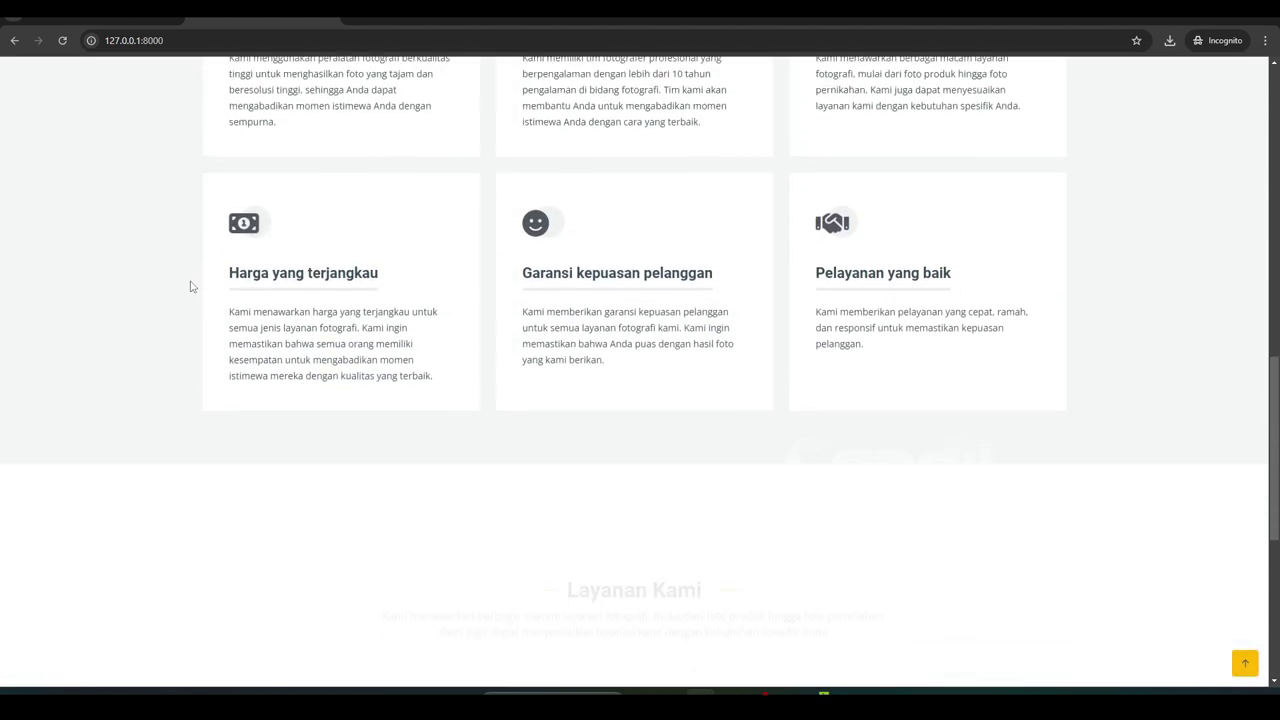
pyautogui.scroll(-2, 192, 287)
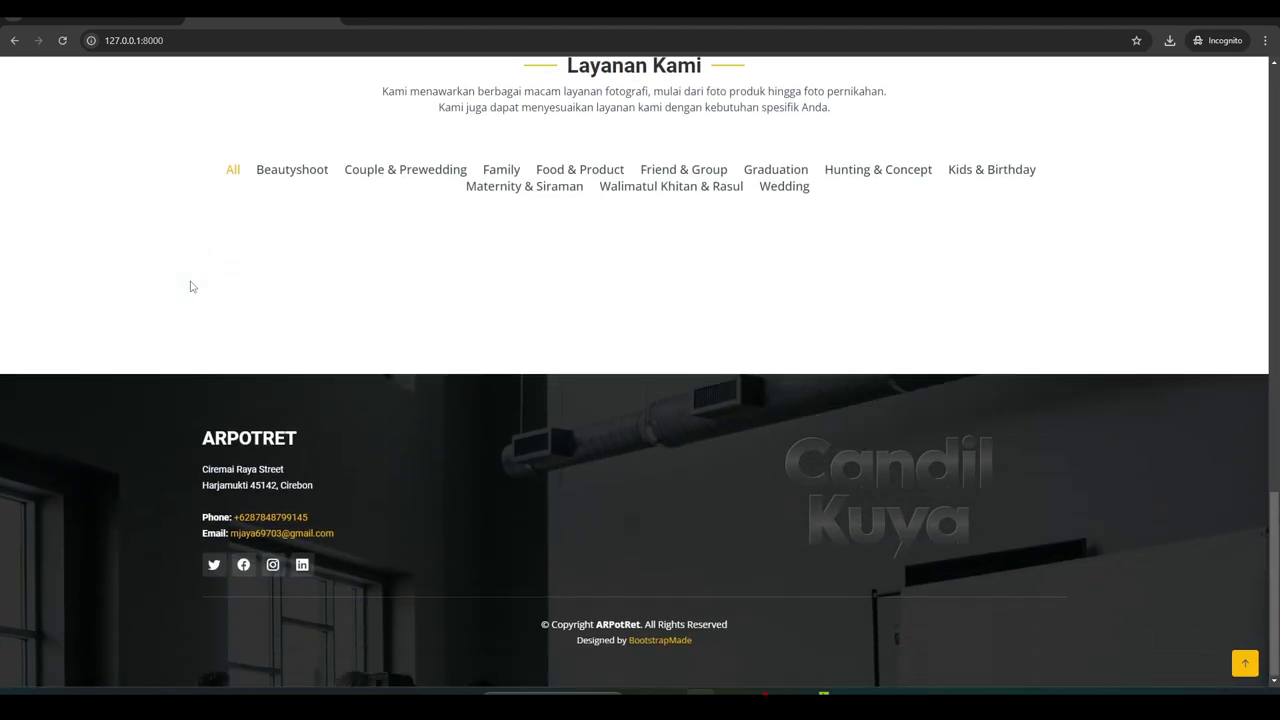
pyautogui.scroll(14, 192, 287)
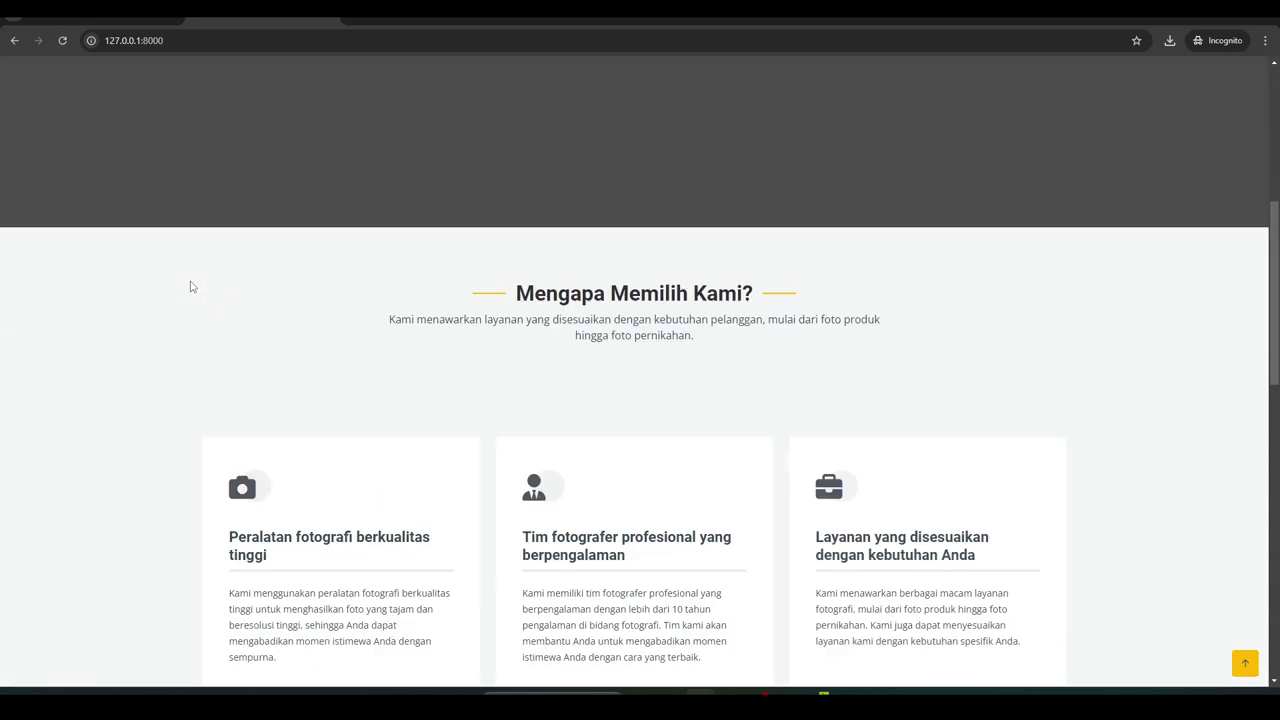
pyautogui.scroll(2, 192, 287)
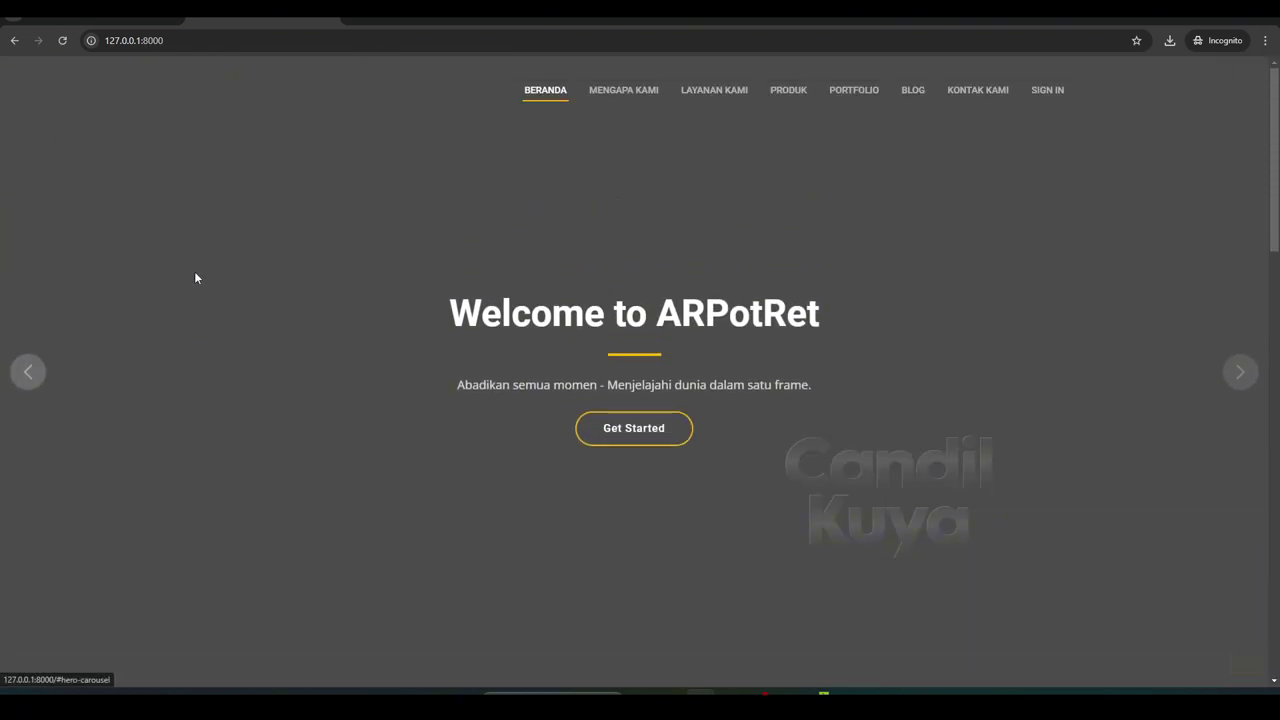
# Jump to the Mengapa Memilih Kami? and Layanan Kami homepage sections
pyautogui.click(600, 100)
pyautogui.scroll(5, 600, 100)
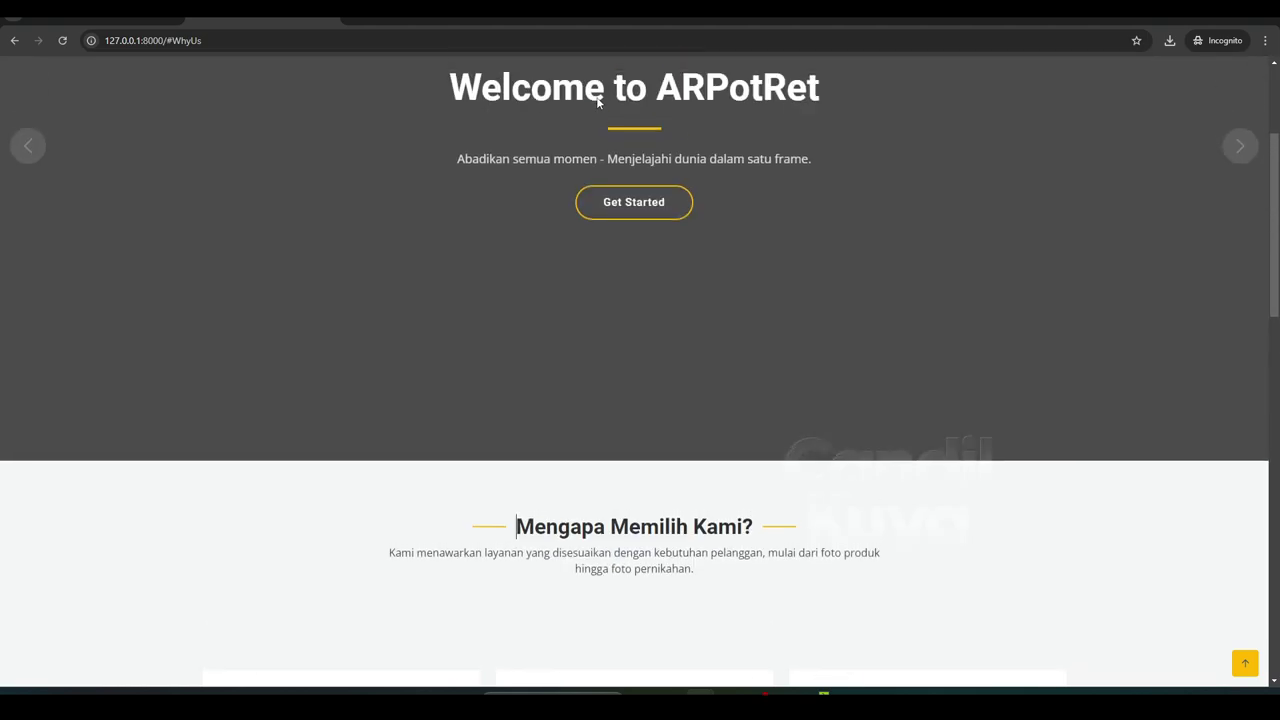
pyautogui.click(707, 94)
pyautogui.scroll(6, 694, 108)
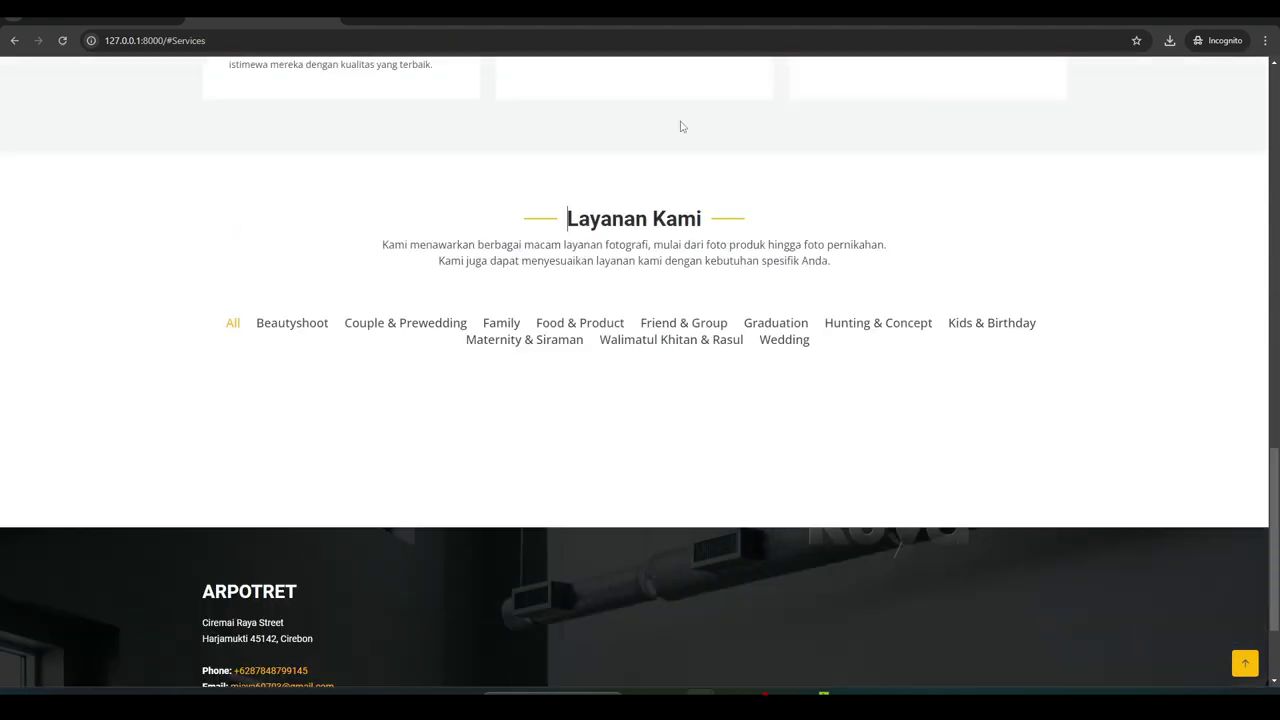
pyautogui.scroll(8, 720, 128)
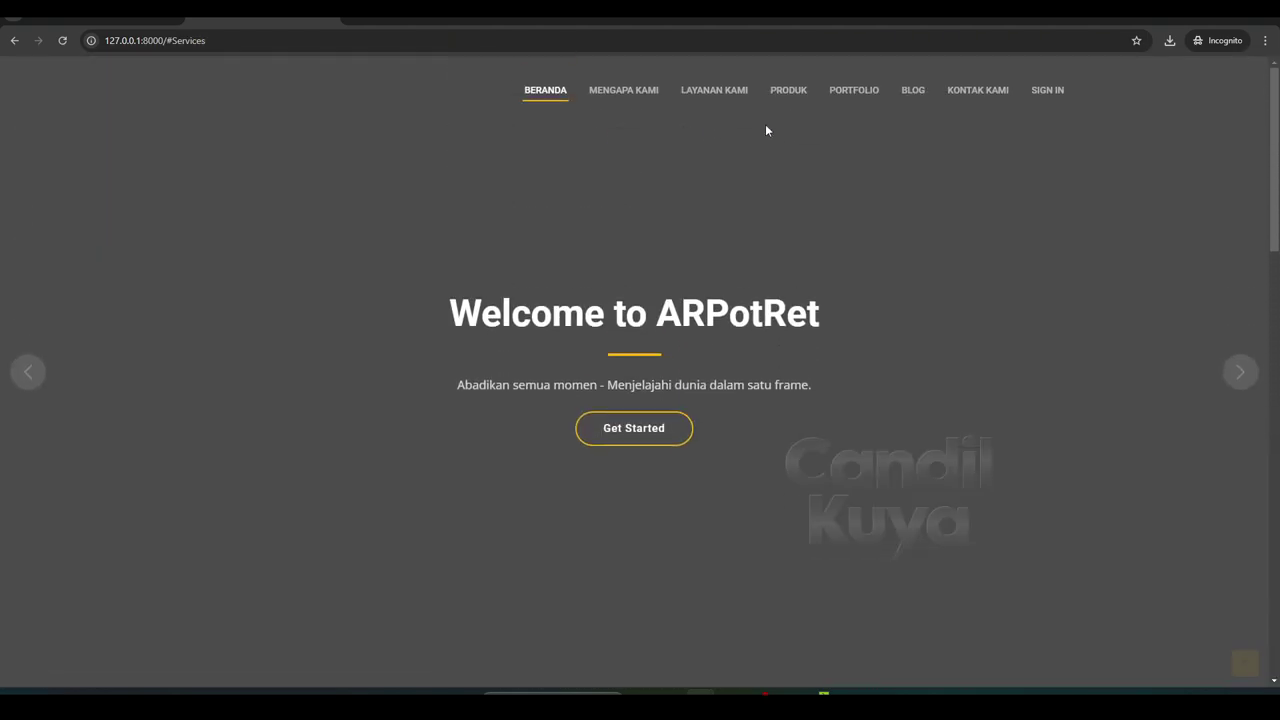
# Filter the product list by Beautyshoot, Couple & Prewedding, and Family
pyautogui.click(772, 96)
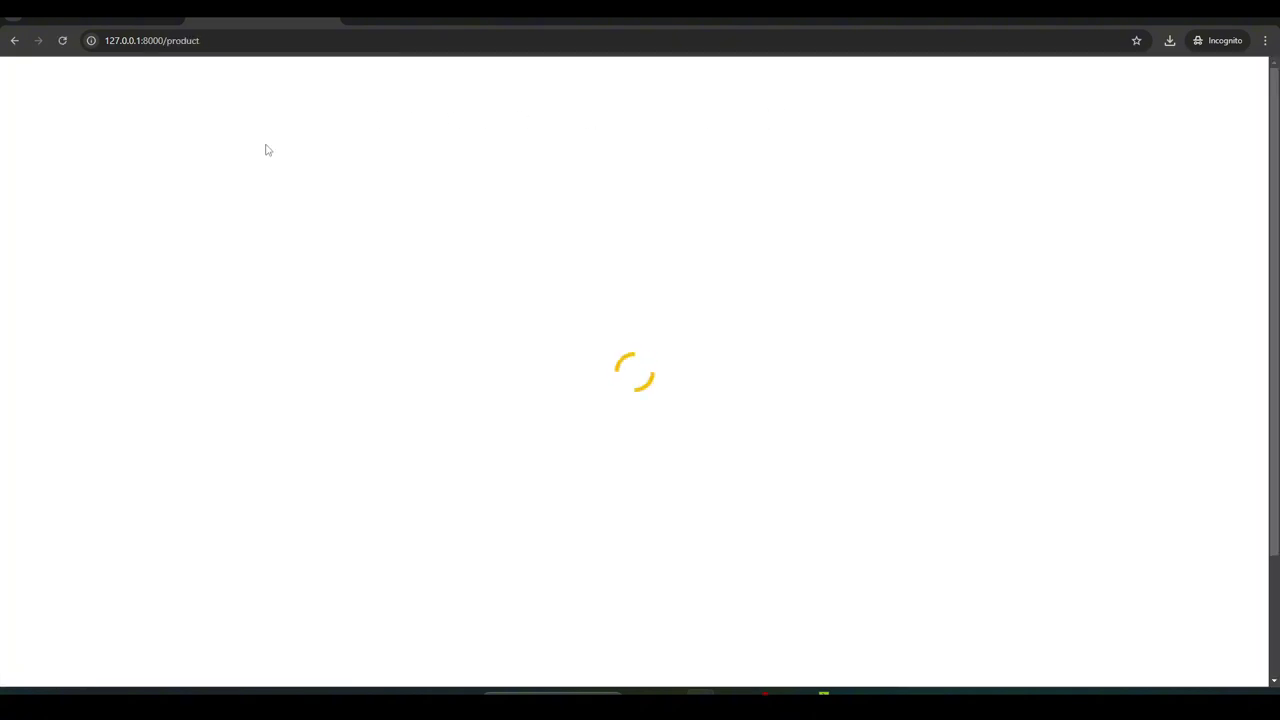
pyautogui.scroll(-2, 271, 177)
pyautogui.scroll(2, 271, 183)
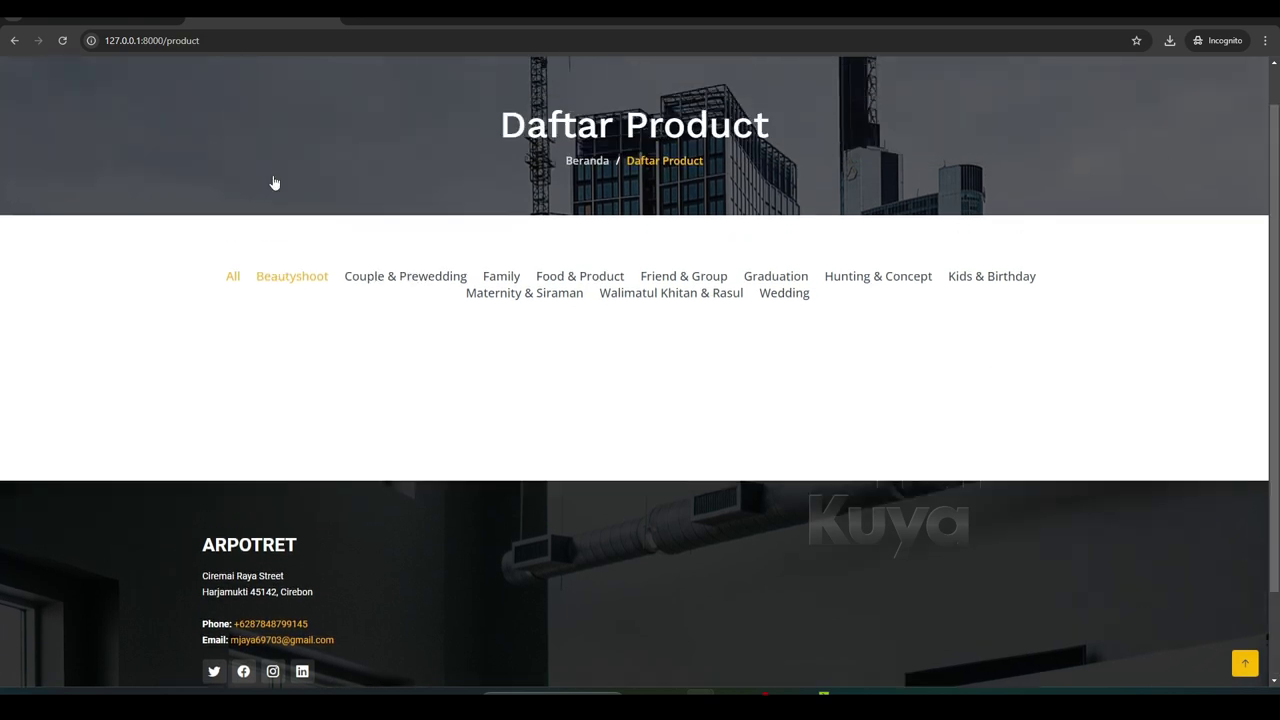
pyautogui.click(300, 330)
pyautogui.click(384, 329)
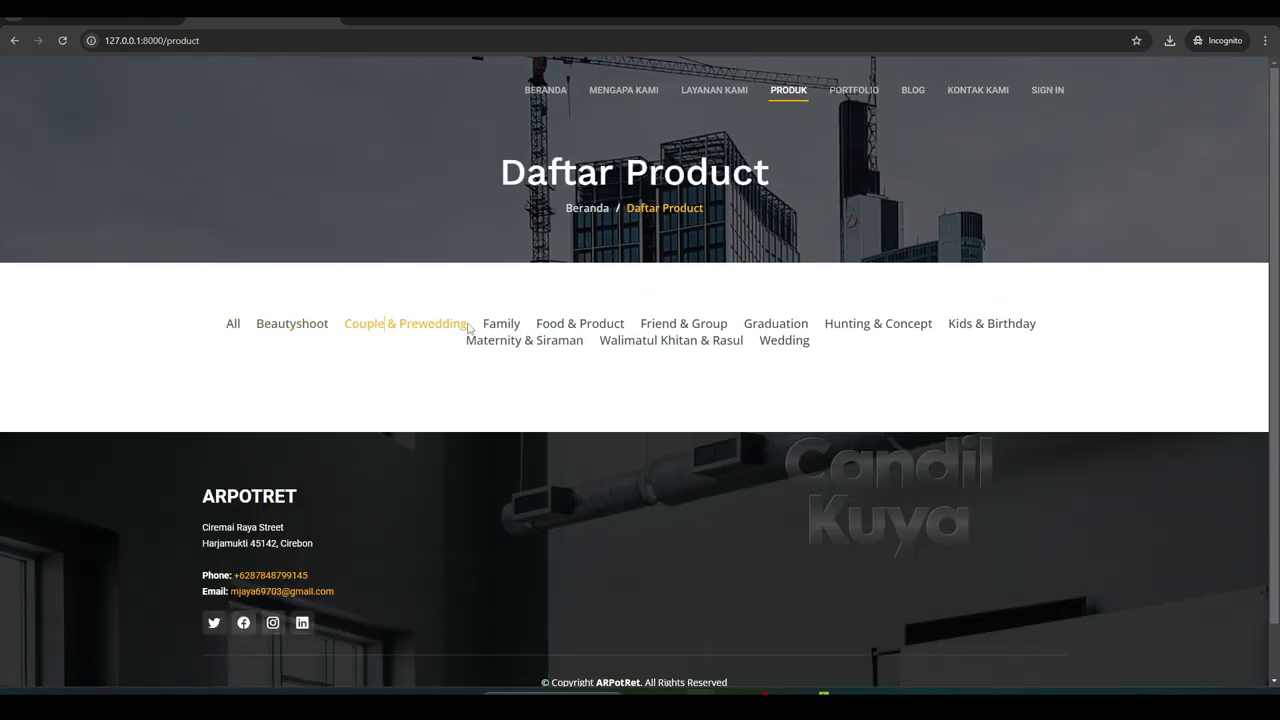
pyautogui.click(527, 325)
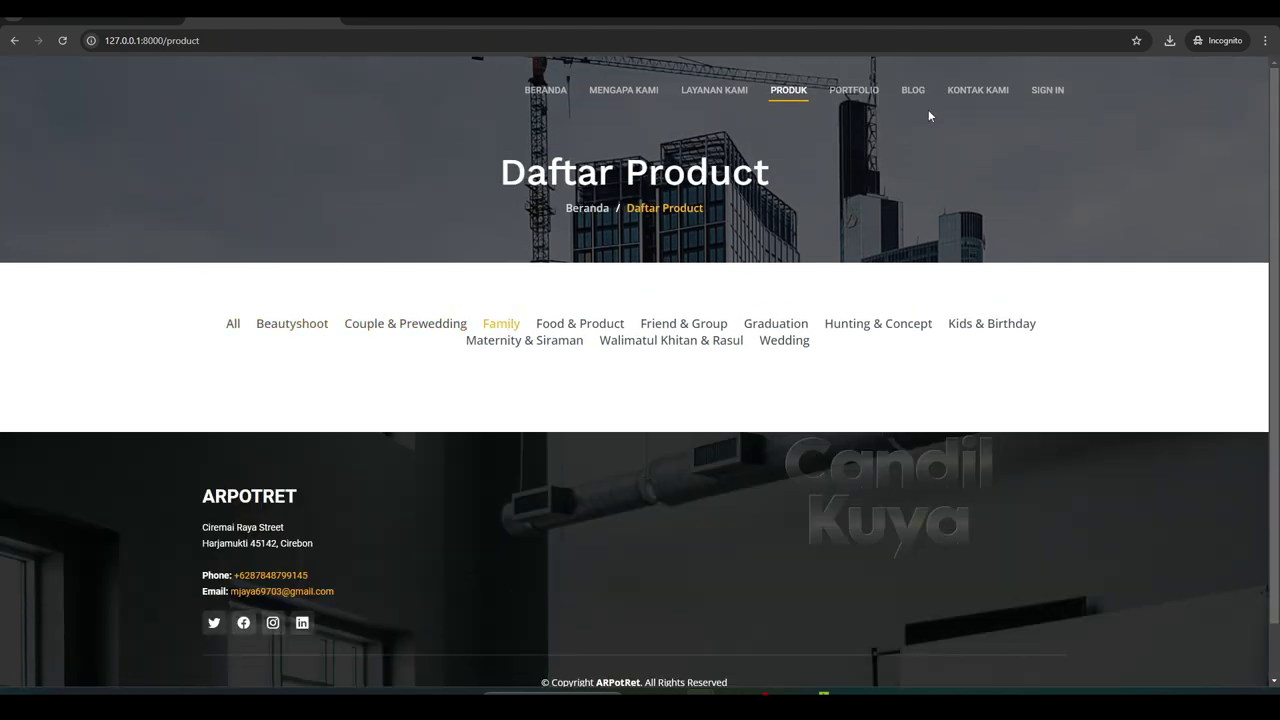
# Visit the portfolio, blog and contact pages, then open member login with username cleared
pyautogui.click(858, 94)
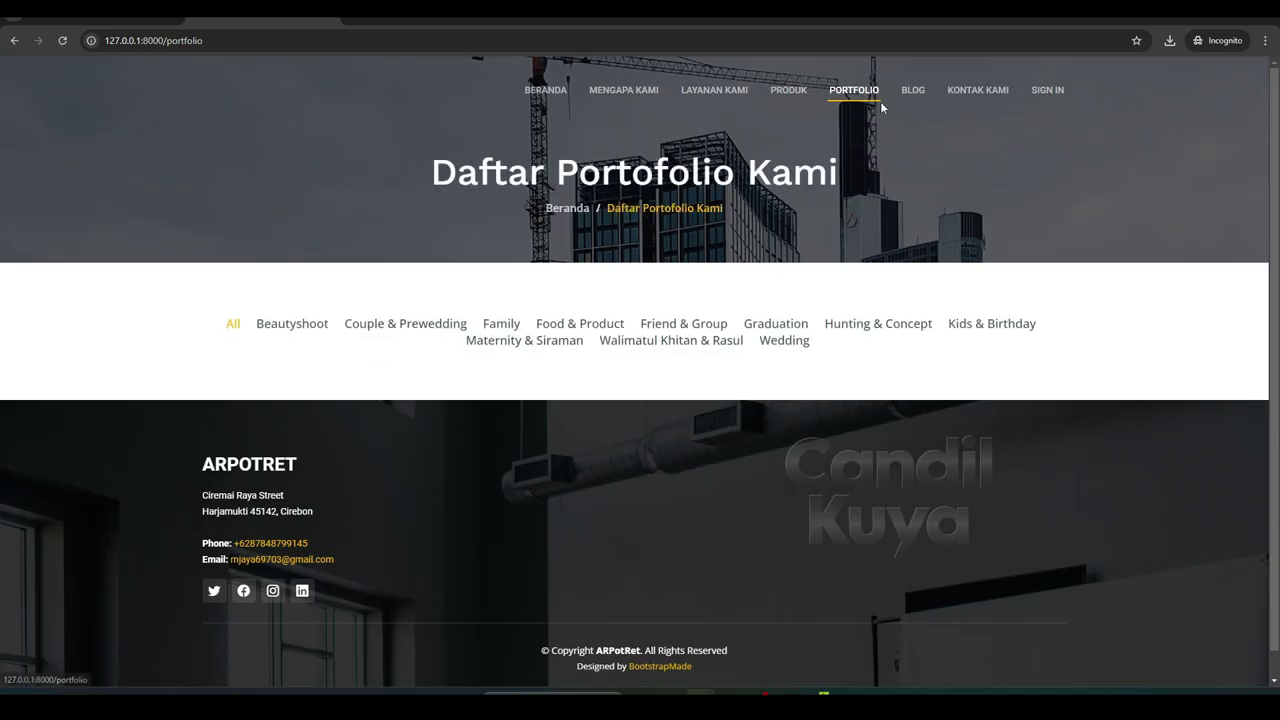
pyautogui.click(903, 100)
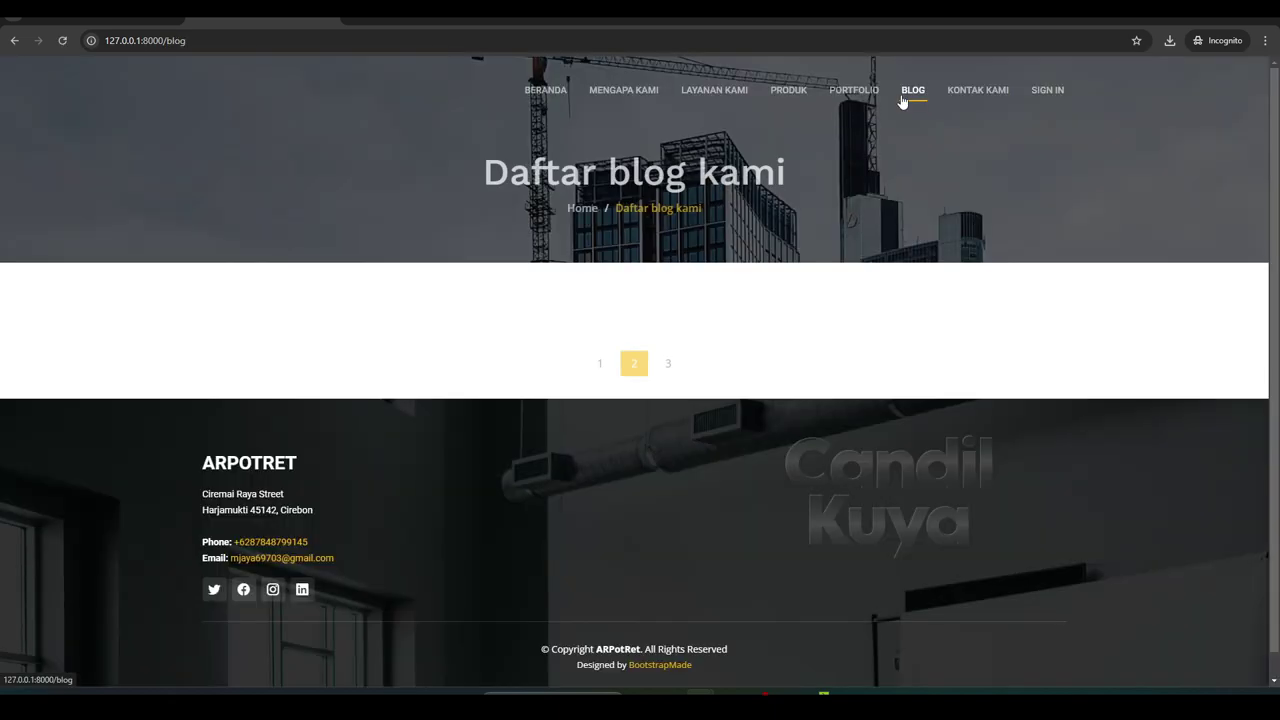
pyautogui.click(961, 104)
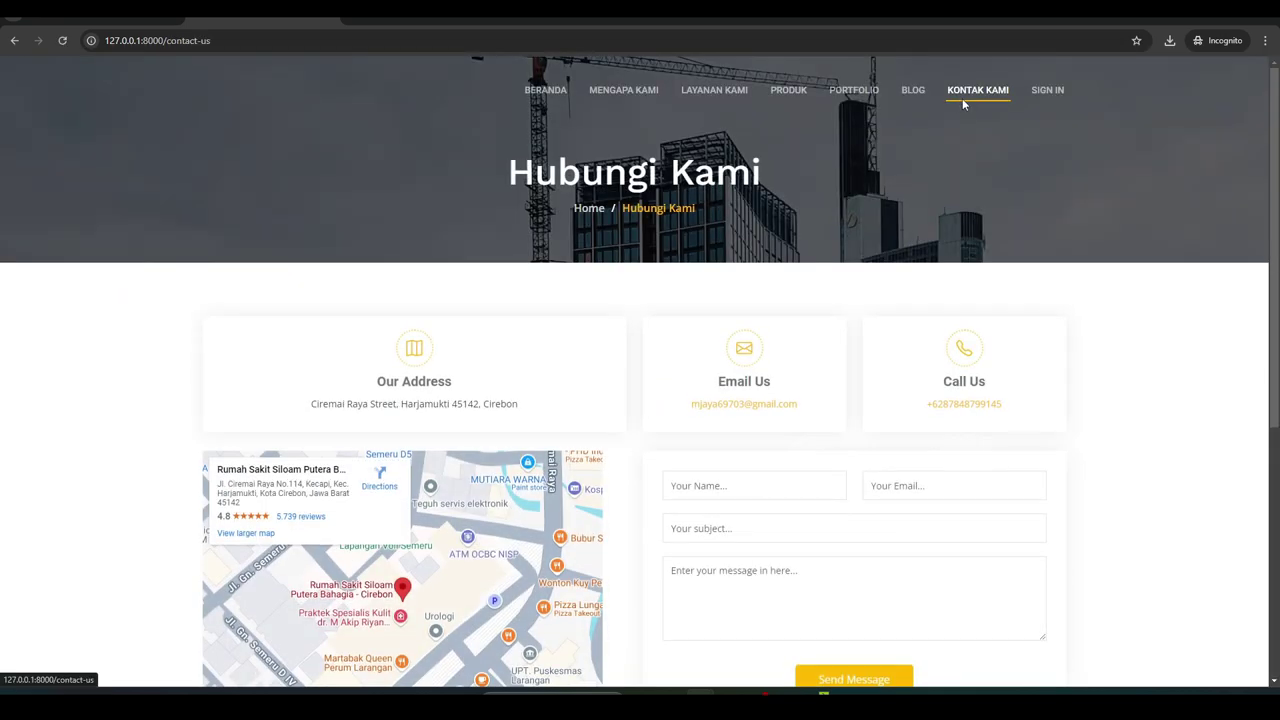
pyautogui.click(1049, 93)
pyautogui.click(589, 163)
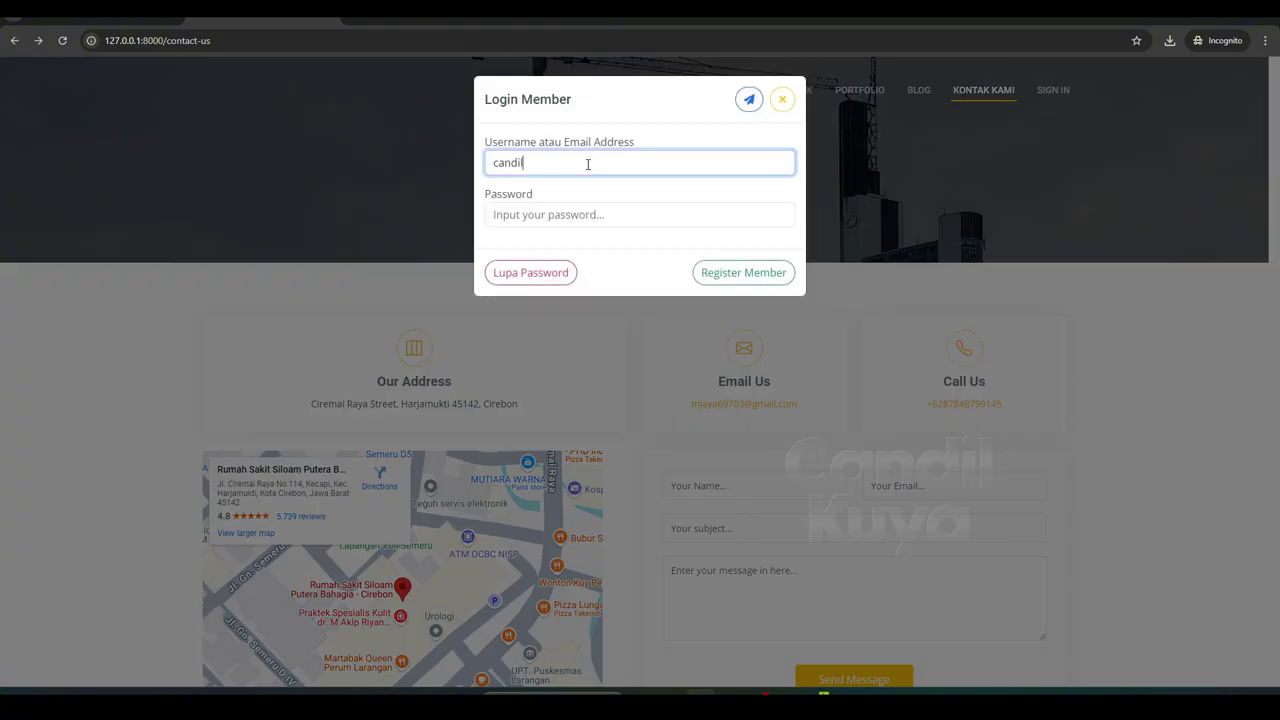
pyautogui.doubleClick(585, 164)
pyautogui.press('BackSpace')
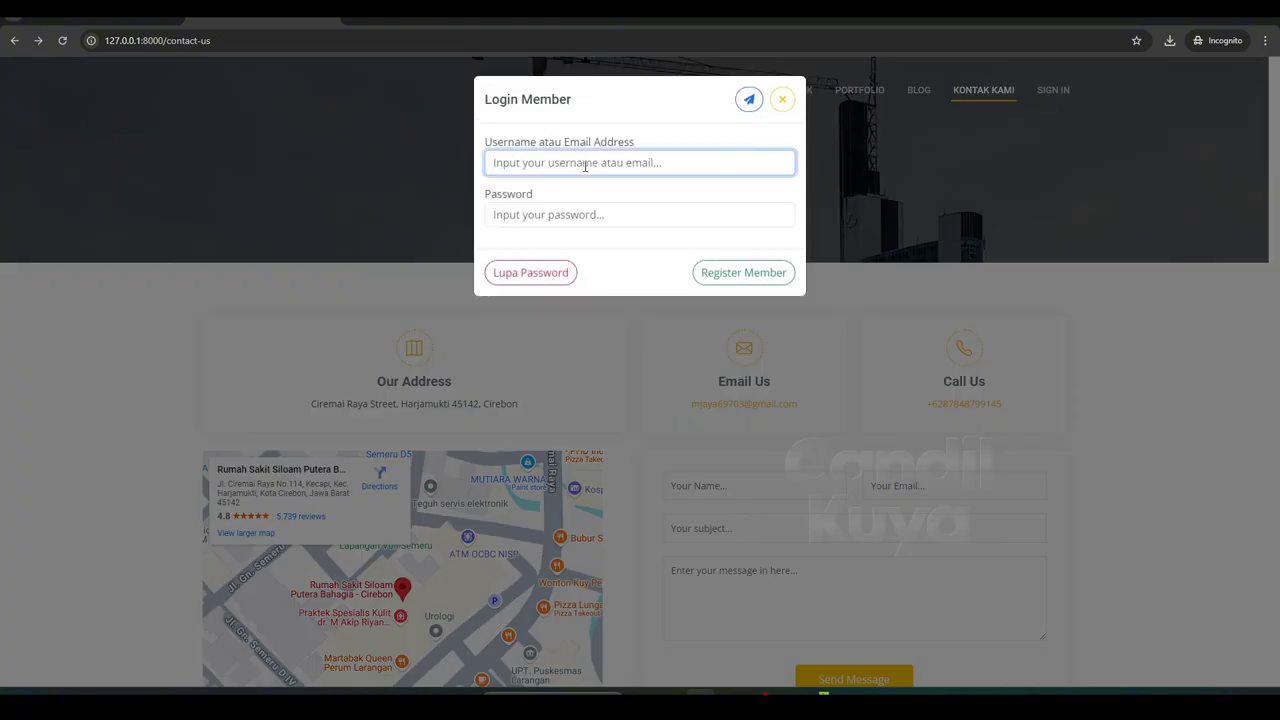
pyautogui.click(75, 18)
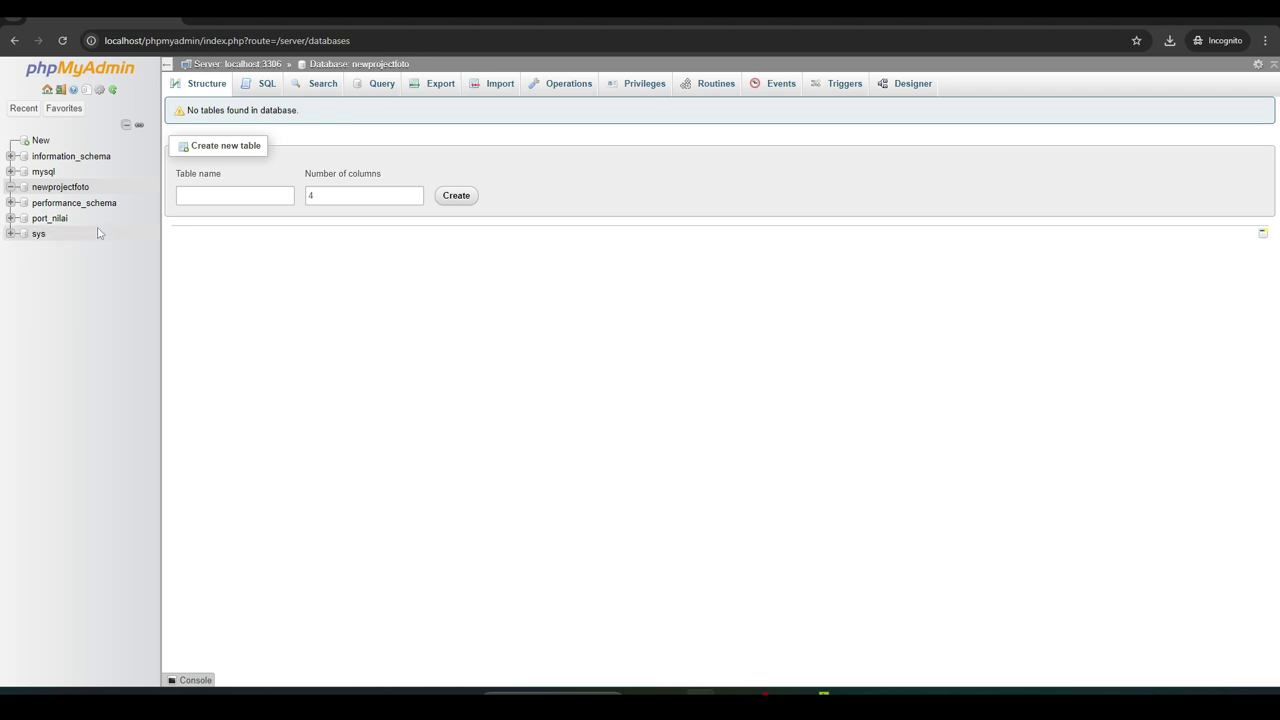
# Select the member's email in the newprojectfoto users table, then return to the login username field
pyautogui.click(59, 189)
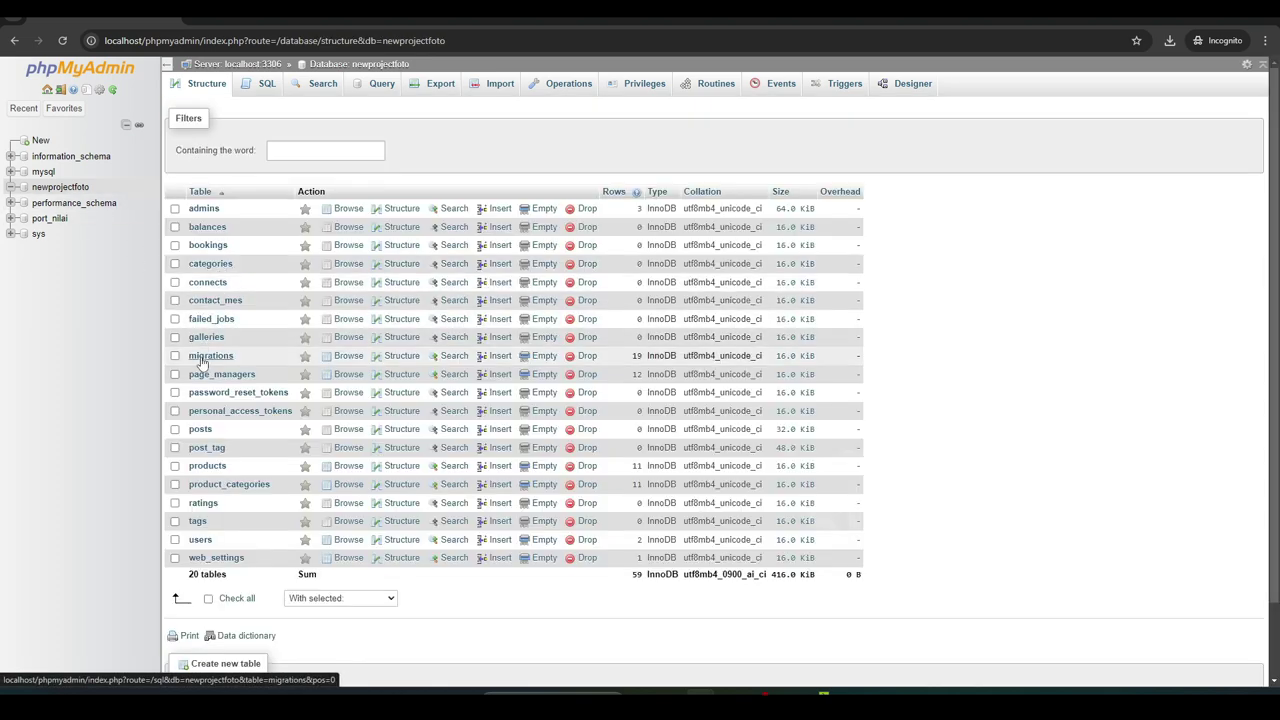
pyautogui.click(195, 540)
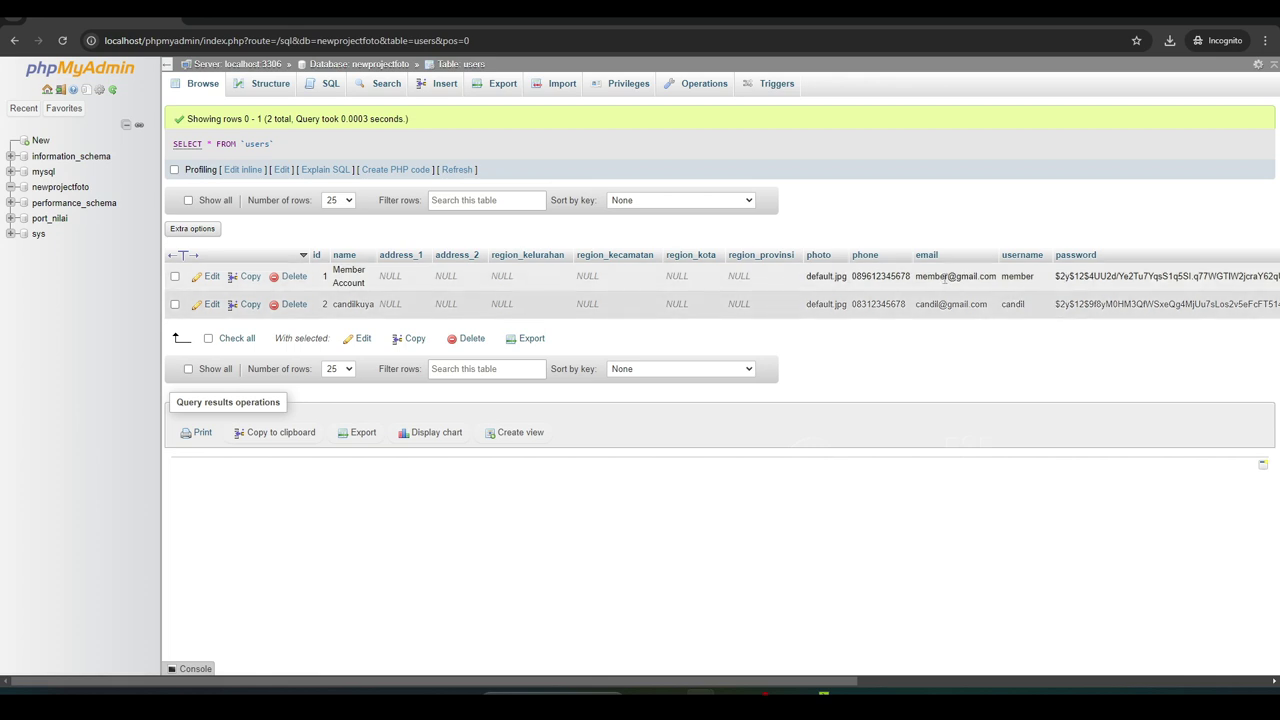
pyautogui.doubleClick(944, 277)
pyautogui.hotkey('ctrl', 'c')
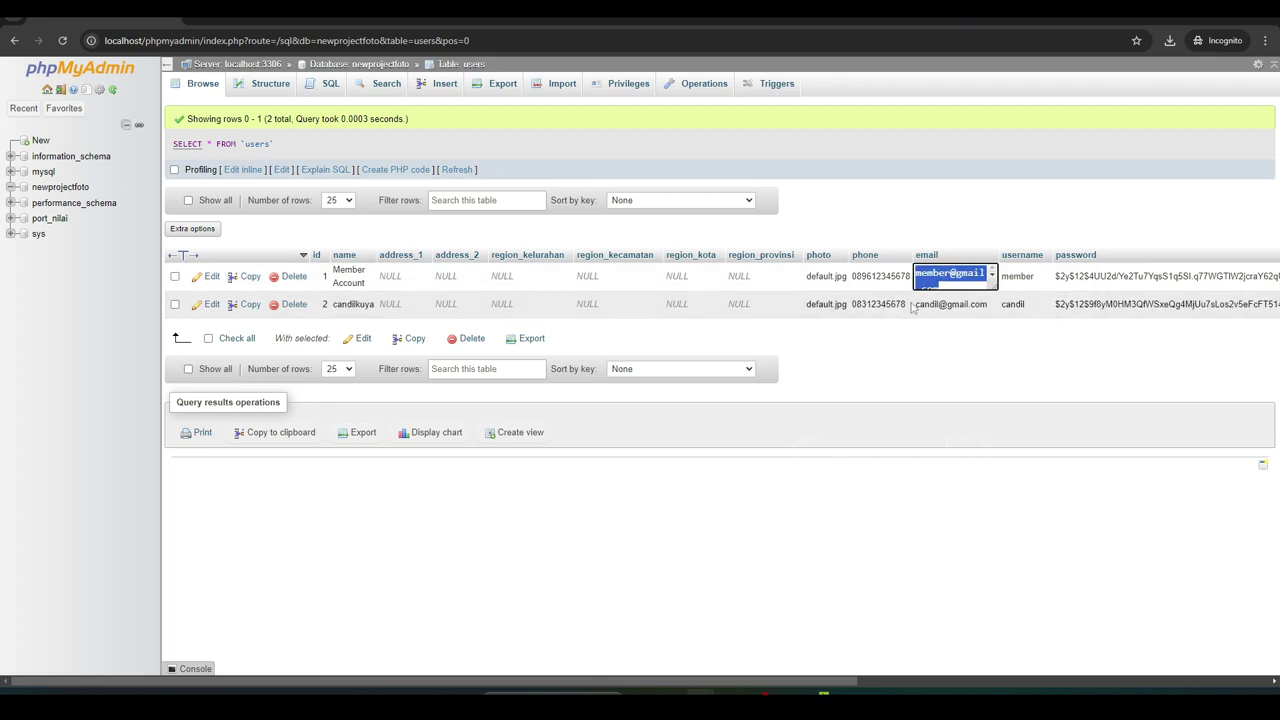
pyautogui.click(260, 18)
pyautogui.click(553, 163)
pyautogui.rightClick(552, 164)
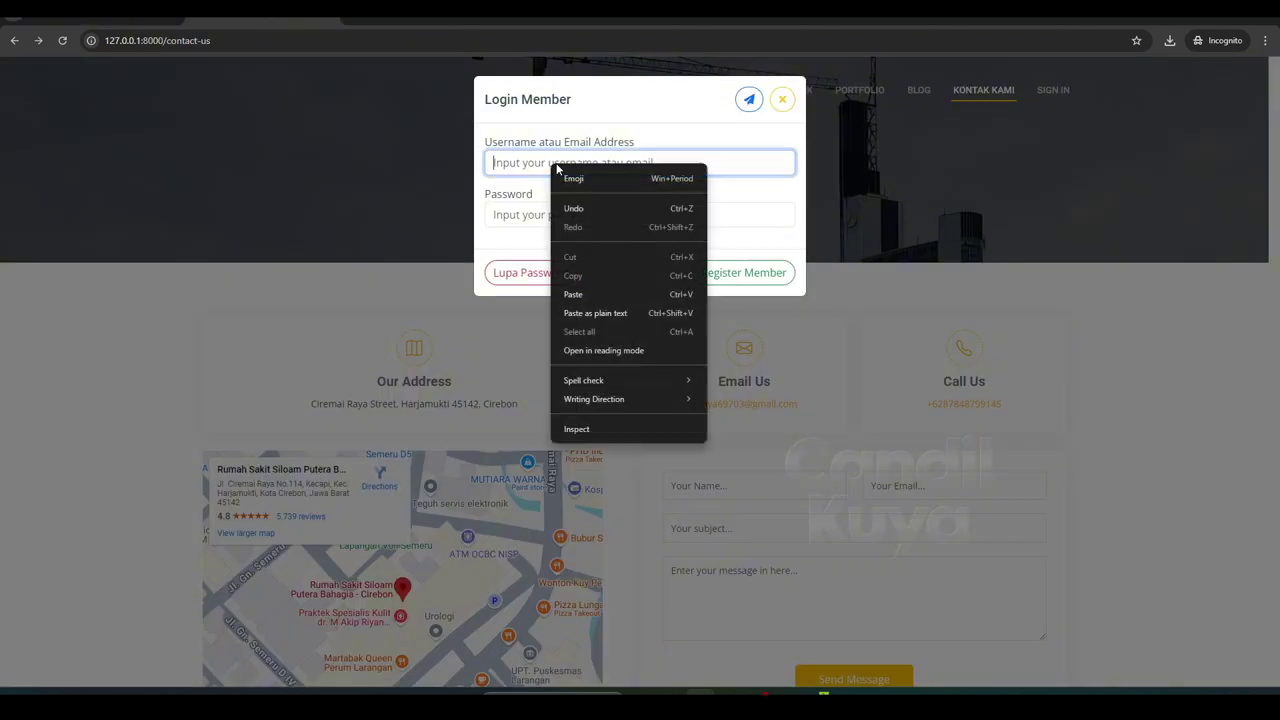
# Log in as the member with the pasted email and the account password
pyautogui.click(584, 294)
pyautogui.click(541, 216)
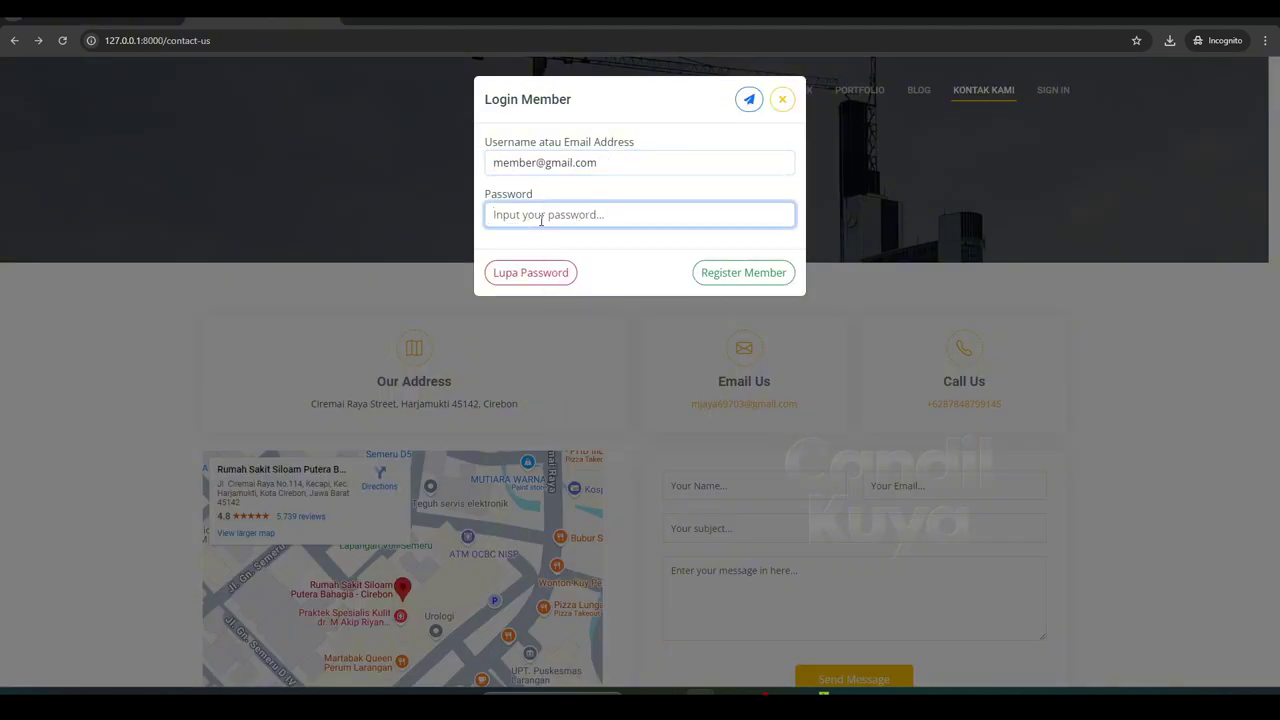
pyautogui.write('12345678')
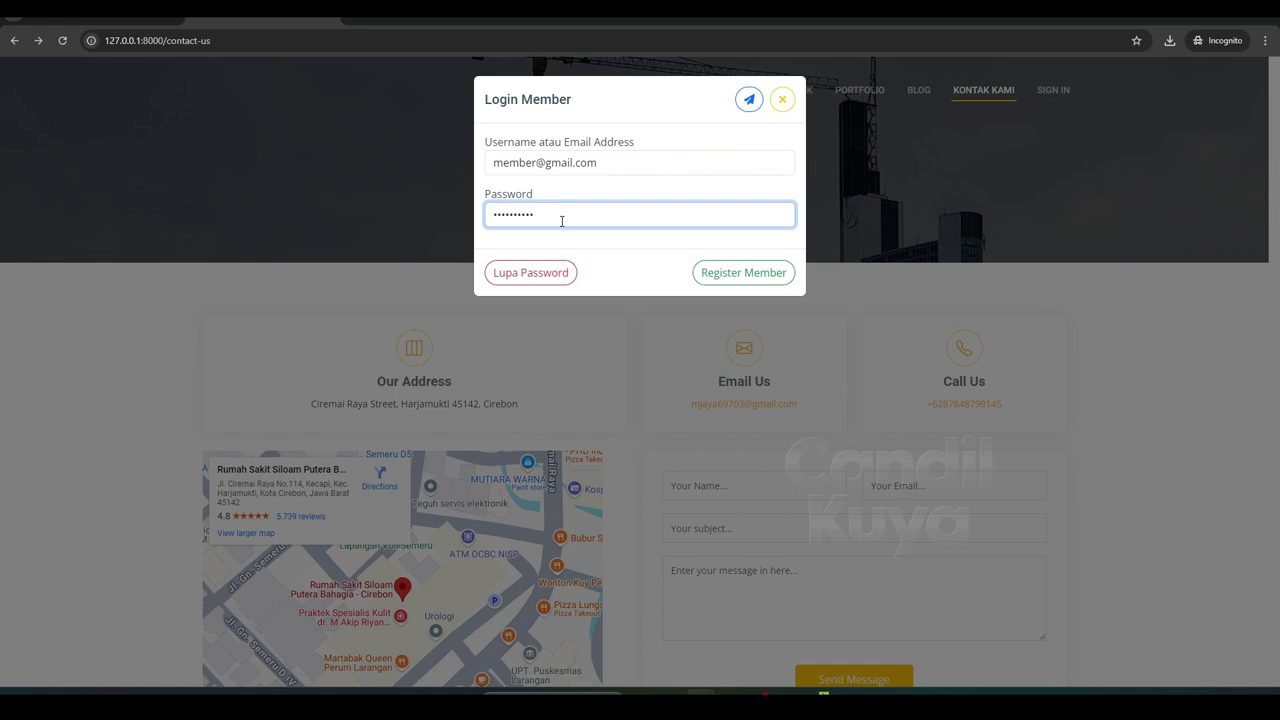
pyautogui.click(748, 99)
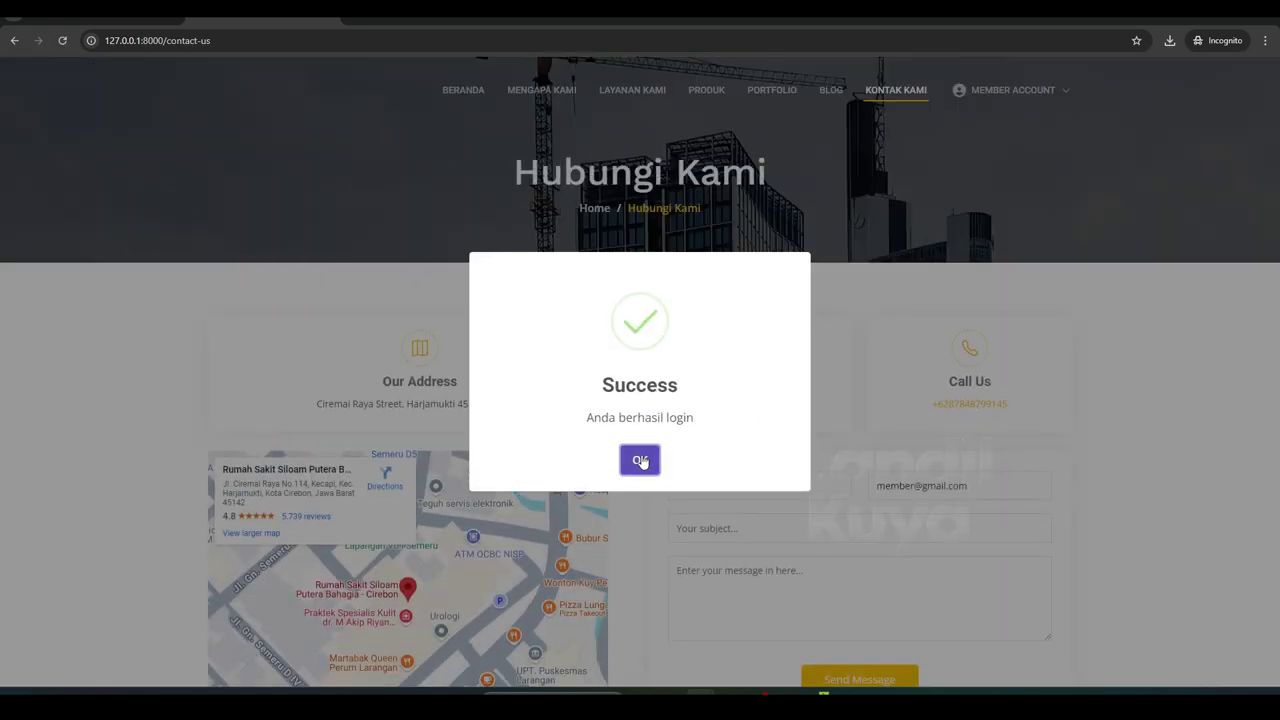
pyautogui.click(640, 457)
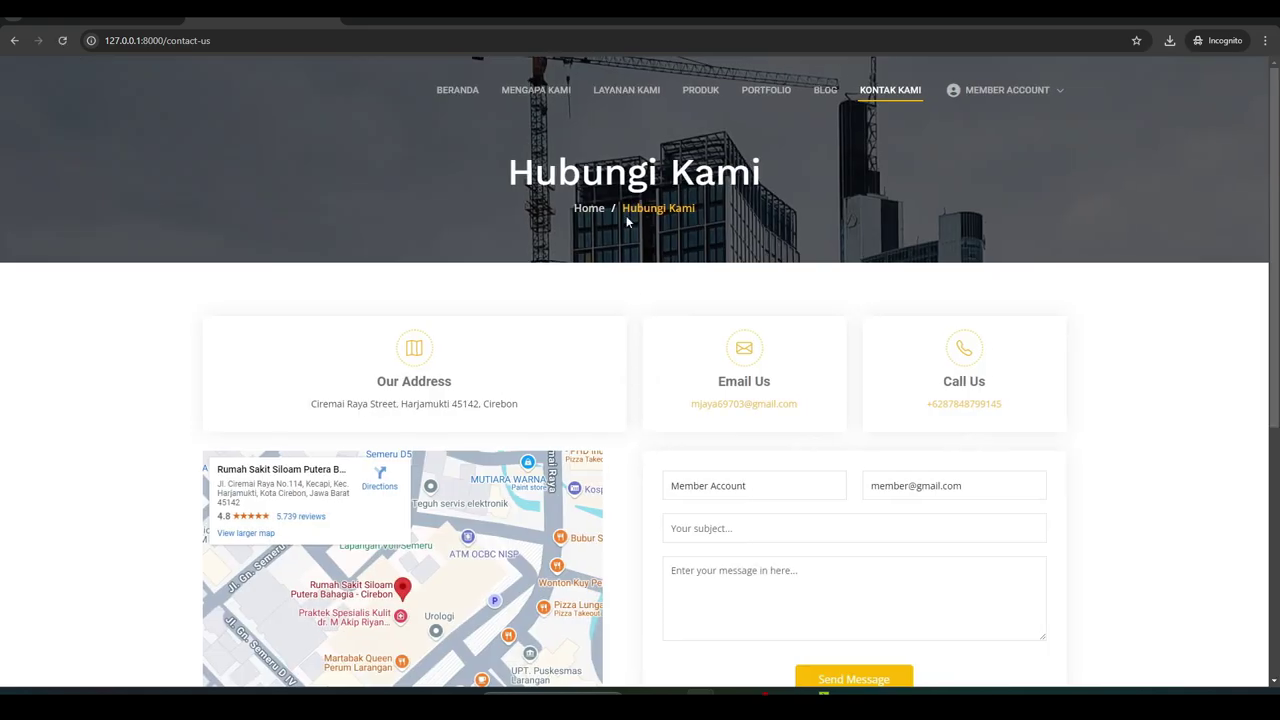
# Check the member's empty Riwayat Pesanan order history, then go to PRODUK
pyautogui.click(960, 92)
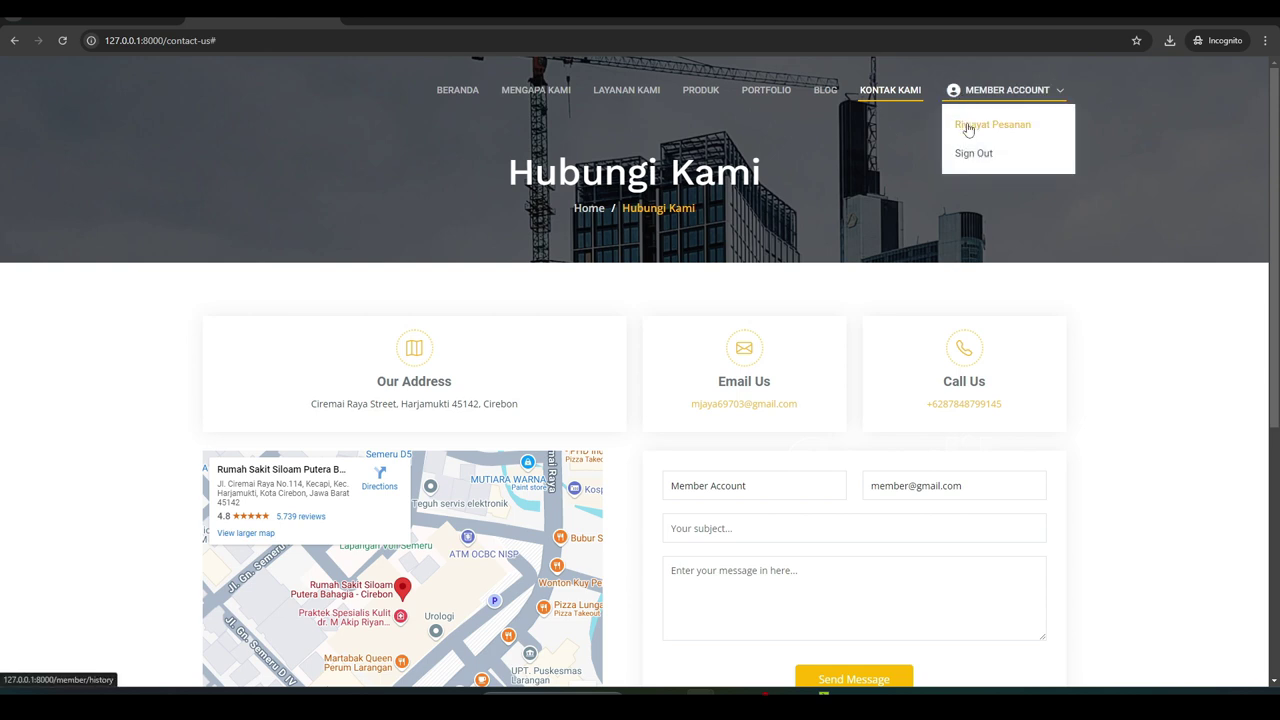
pyautogui.click(971, 123)
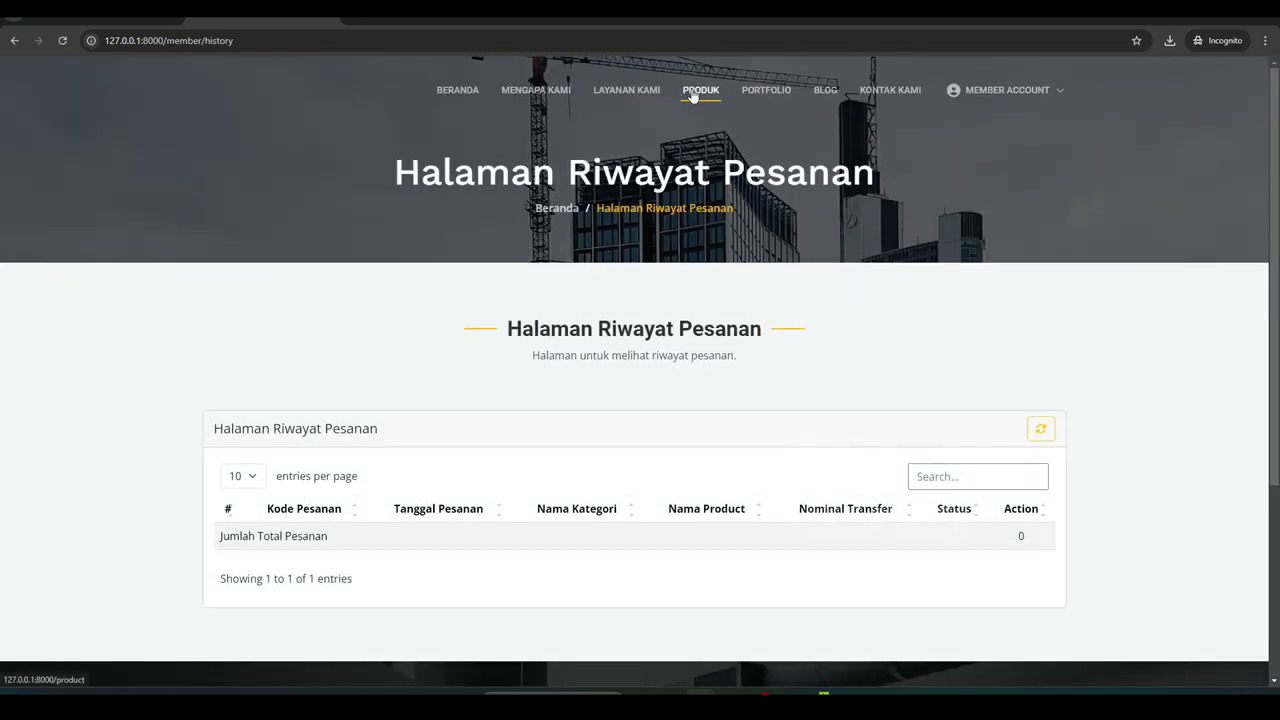
pyautogui.click(693, 96)
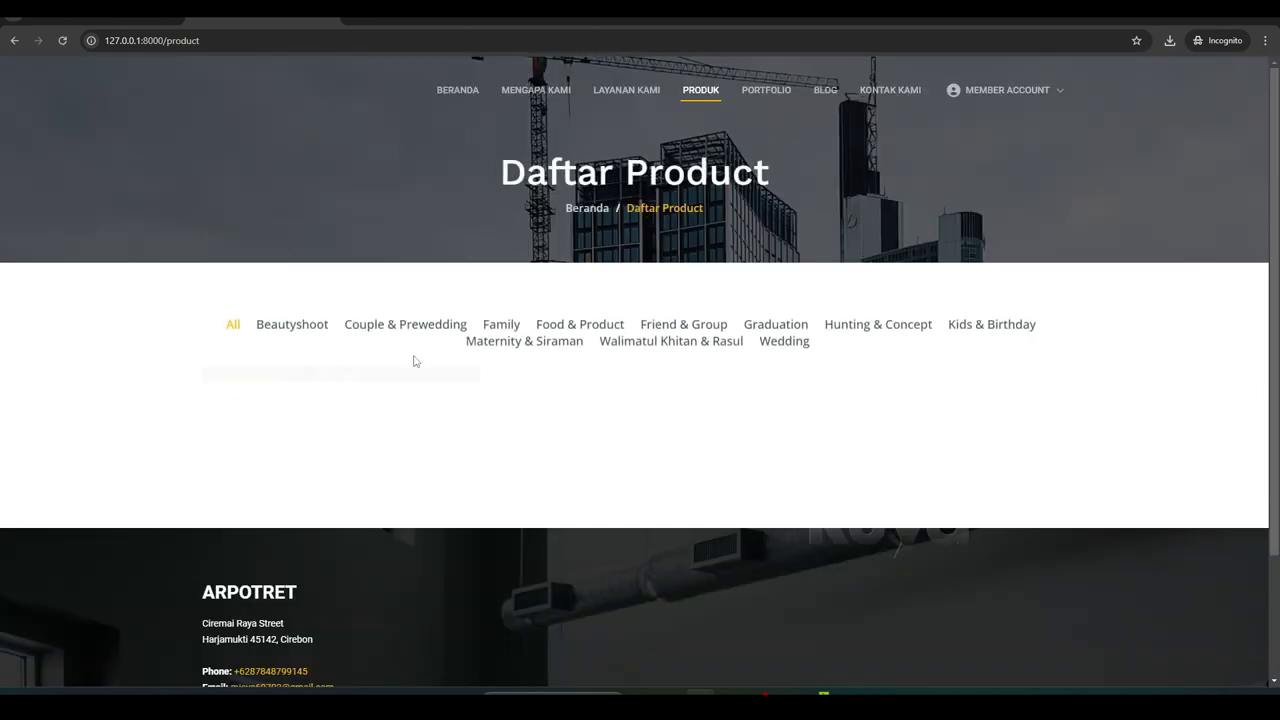
# Preview a thumbnail, toggle the Beautyshoot/All filters, and open the Beautyshoot detail page
pyautogui.click(320, 373)
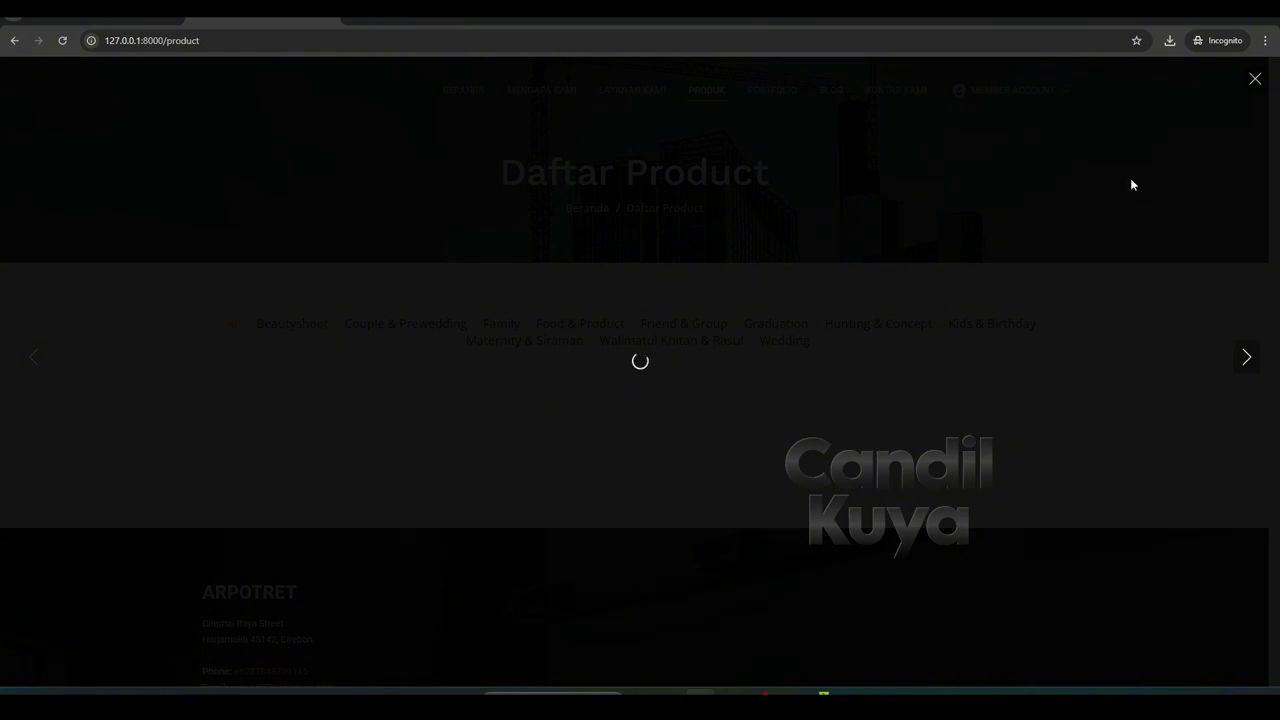
pyautogui.click(1254, 78)
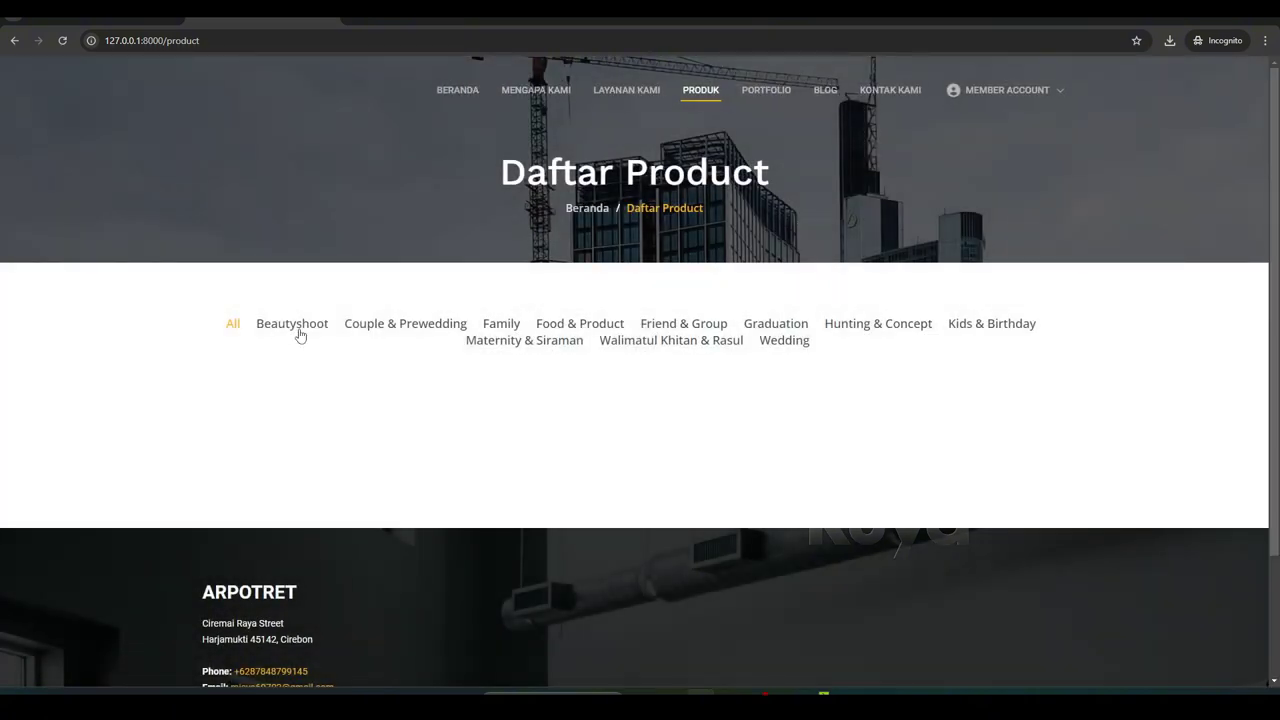
pyautogui.click(299, 332)
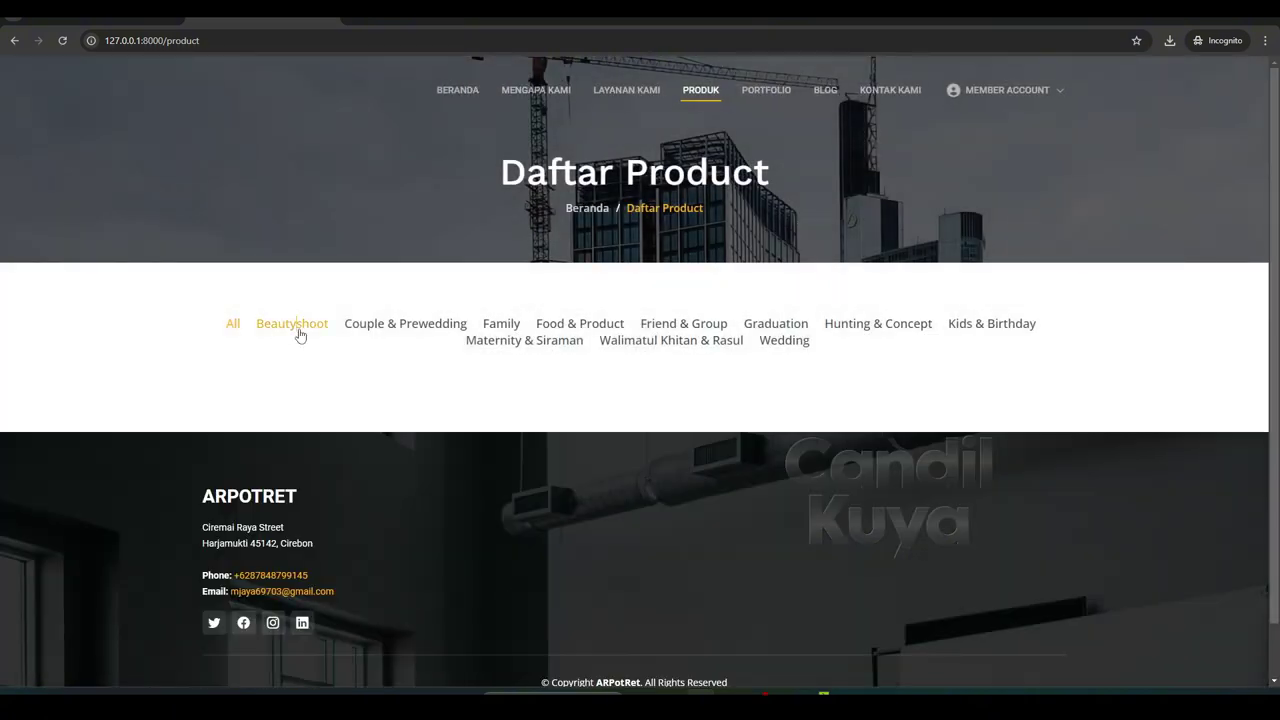
pyautogui.click(232, 325)
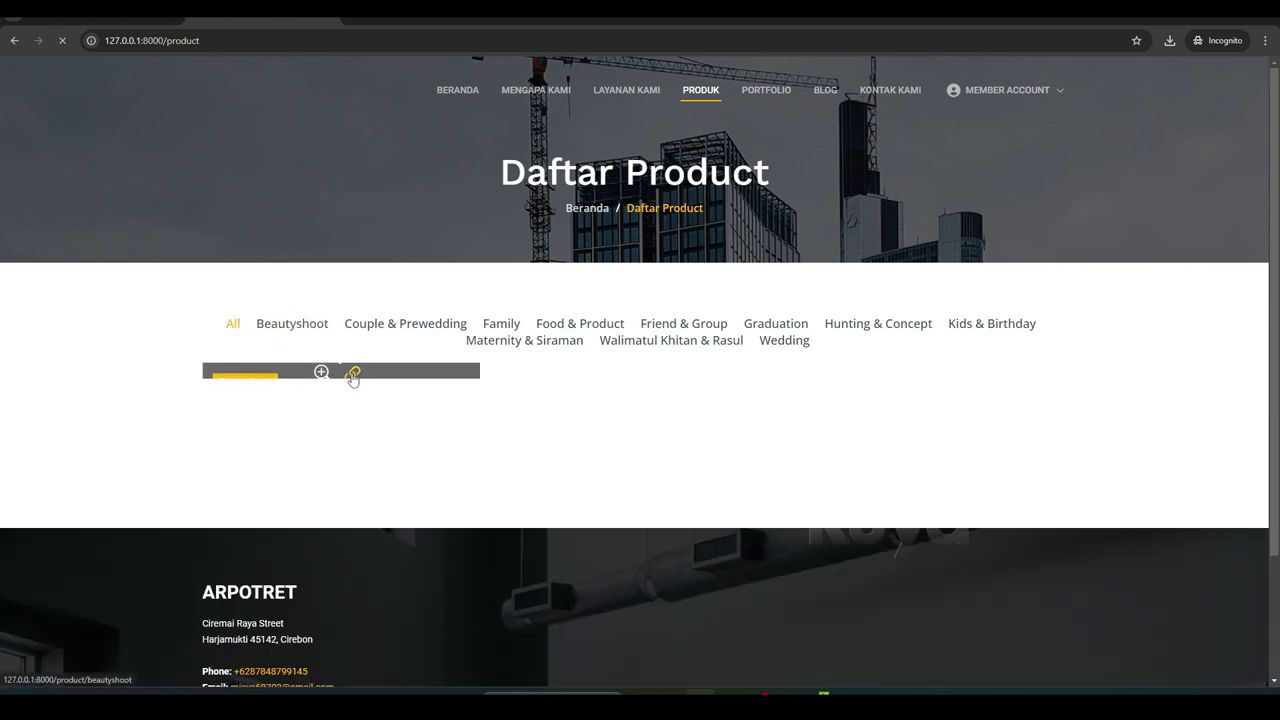
pyautogui.click(351, 374)
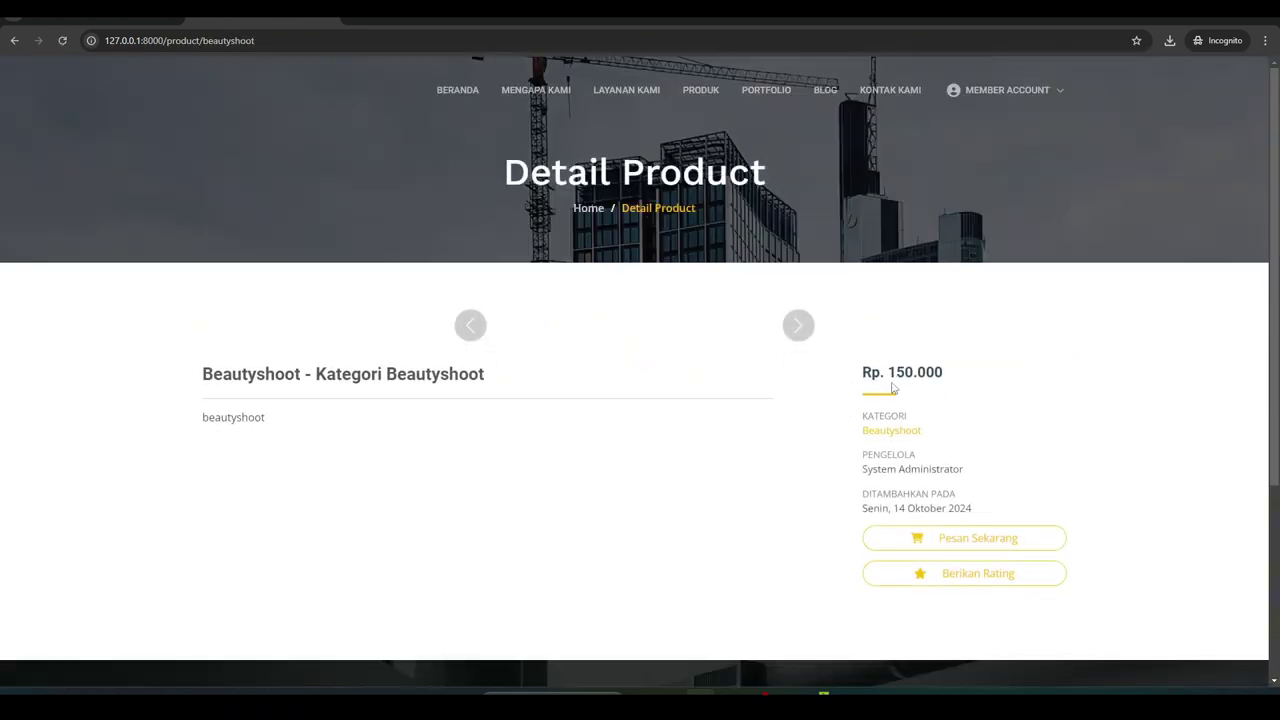
pyautogui.scroll(-1, 900, 430)
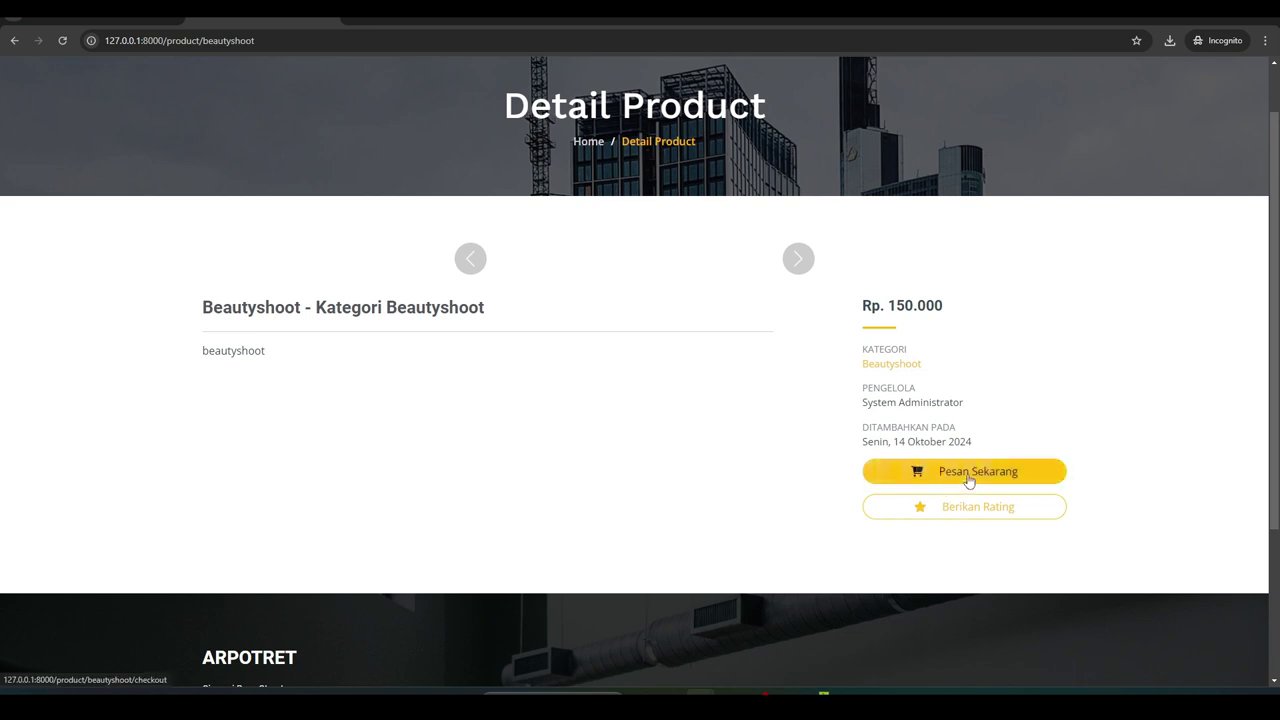
# Start booking Beautyshoot and attach room-gamer-wallpaper-preview as the payment proof
pyautogui.click(964, 483)
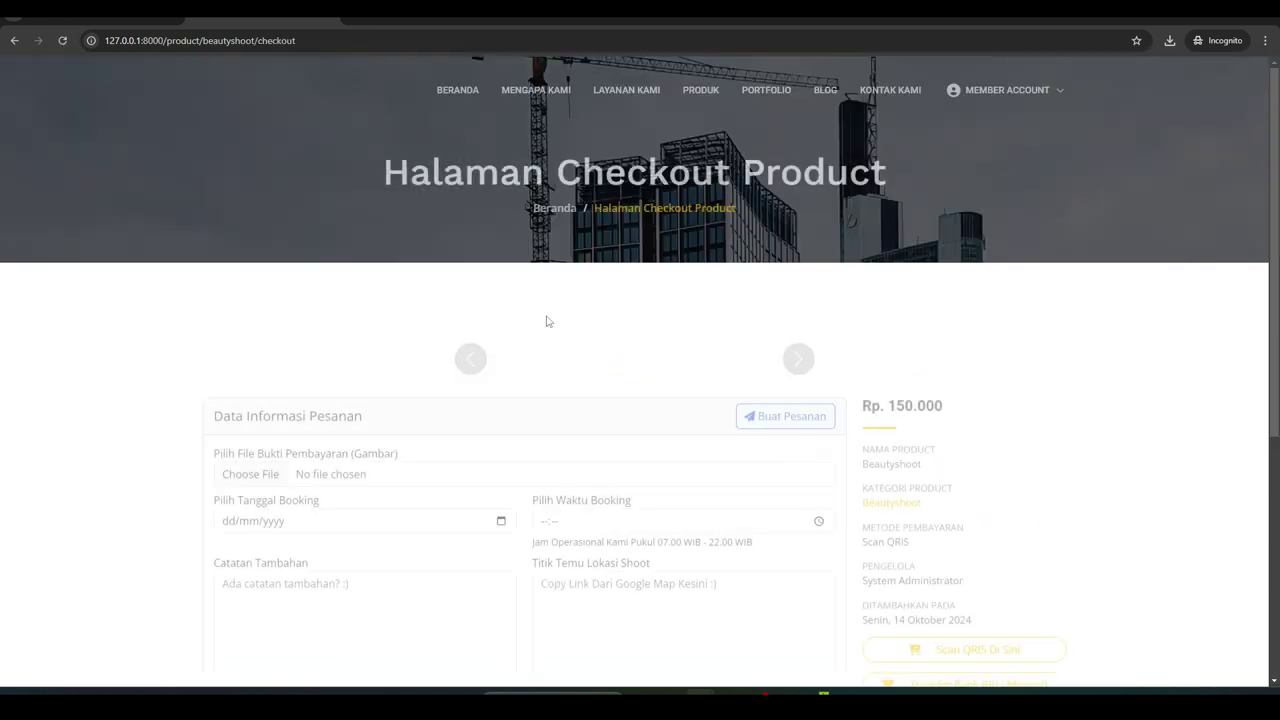
pyautogui.scroll(-3, 441, 365)
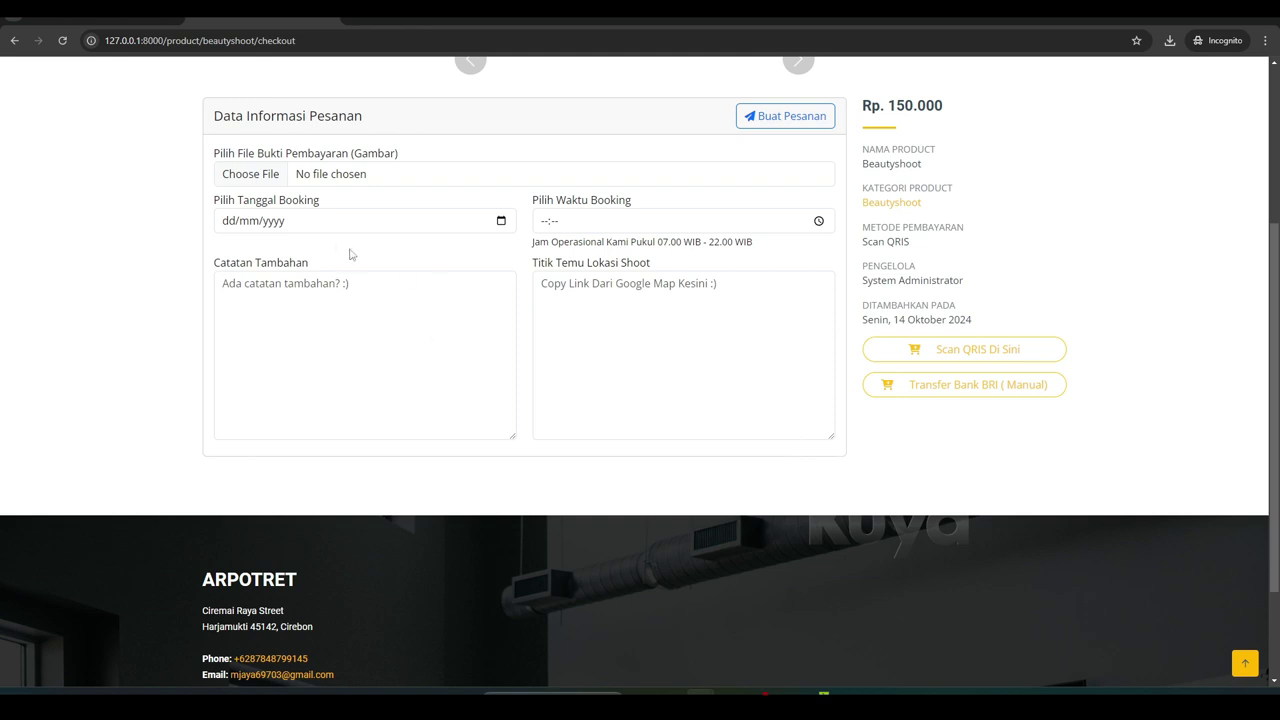
pyautogui.click(317, 227)
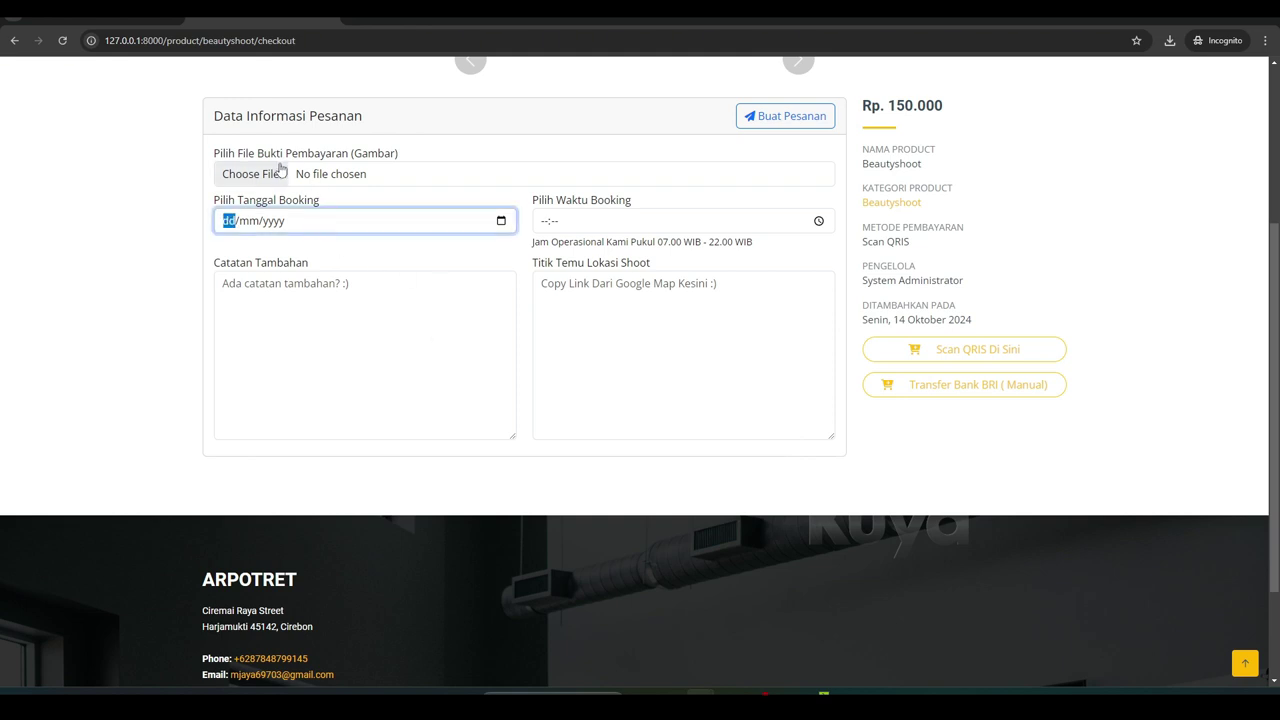
pyautogui.click(313, 174)
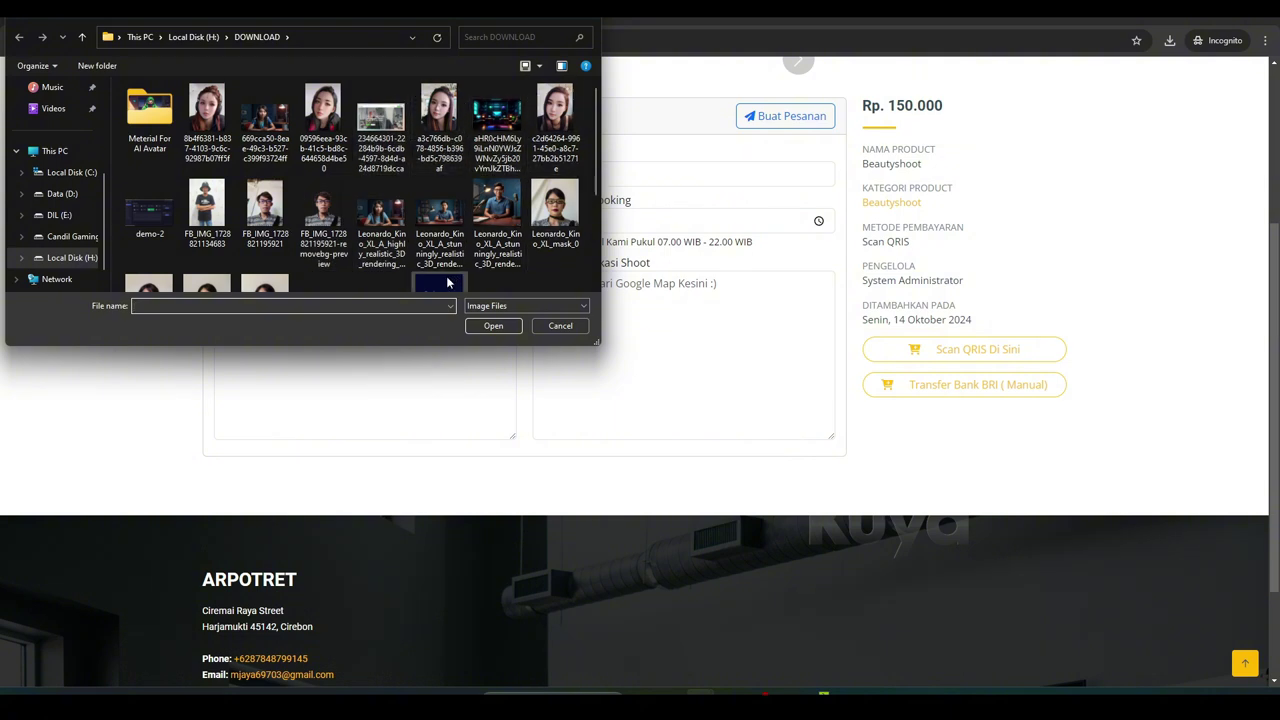
pyautogui.scroll(-2, 423, 286)
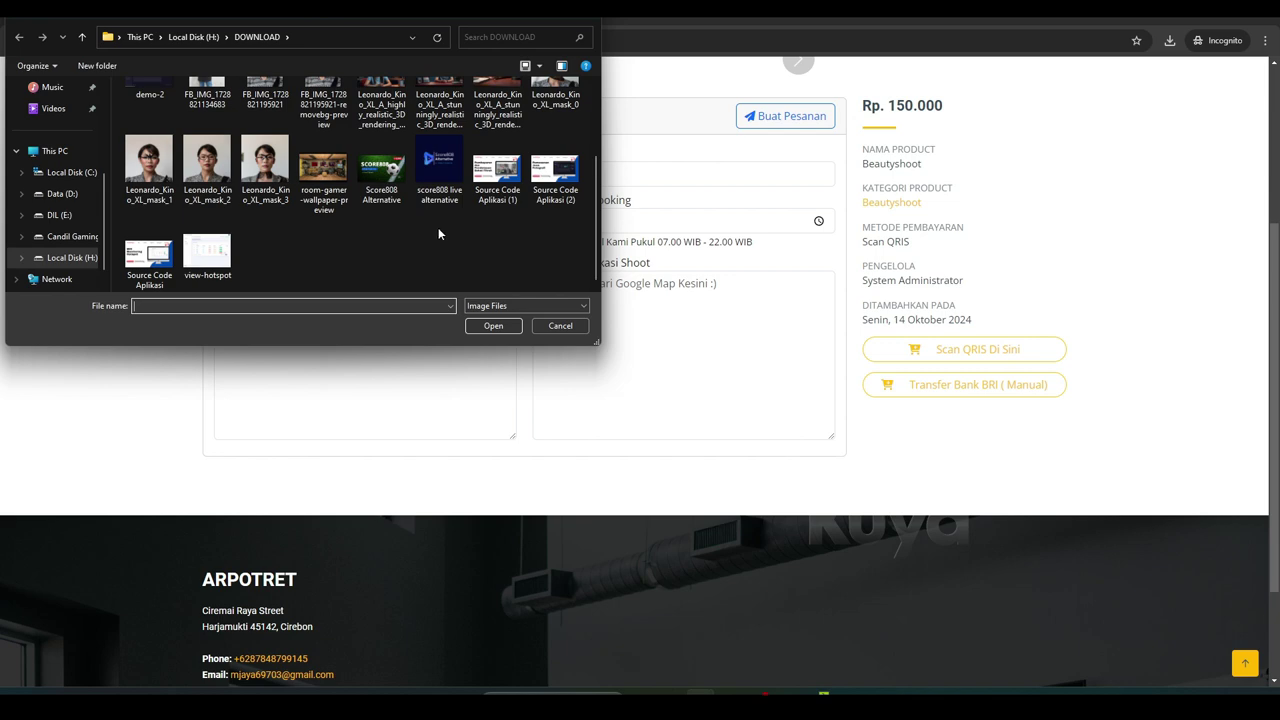
pyautogui.click(352, 218)
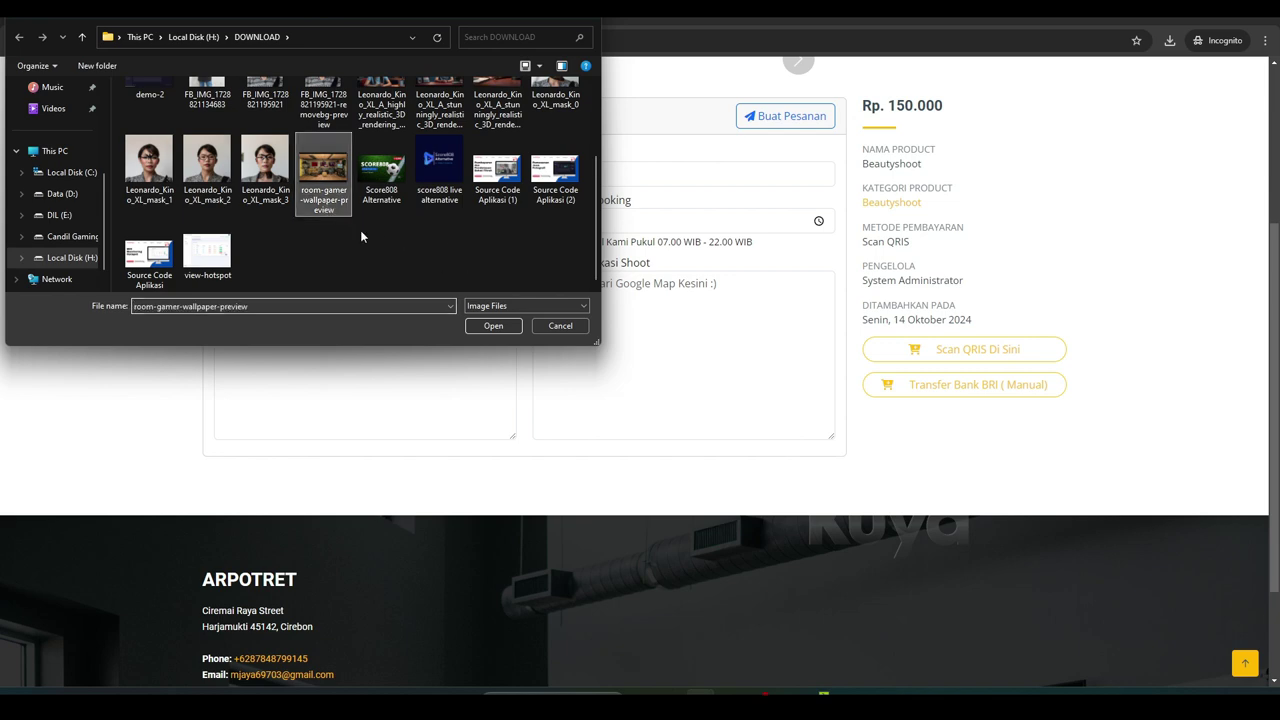
pyautogui.click(480, 326)
pyautogui.scroll(-3, 379, 388)
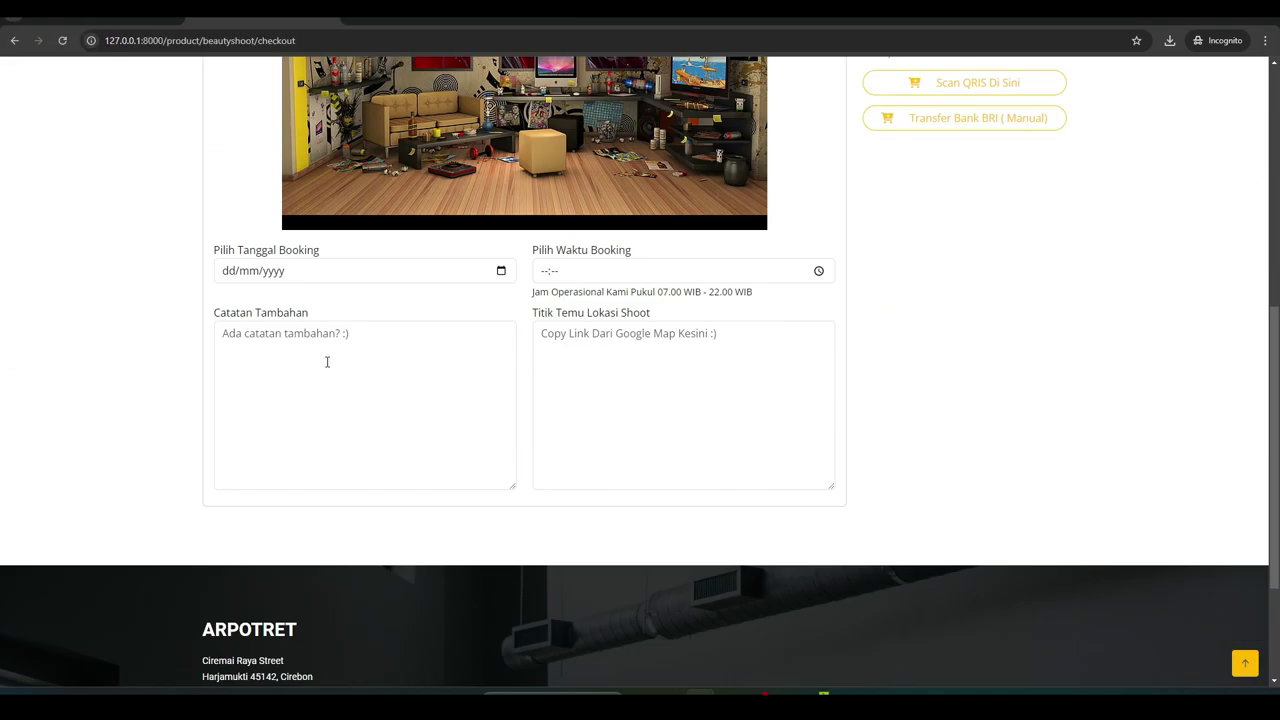
# Set the booking date to 14/10/2024 and the booking time to 16:57
pyautogui.click(326, 362)
pyautogui.click(502, 272)
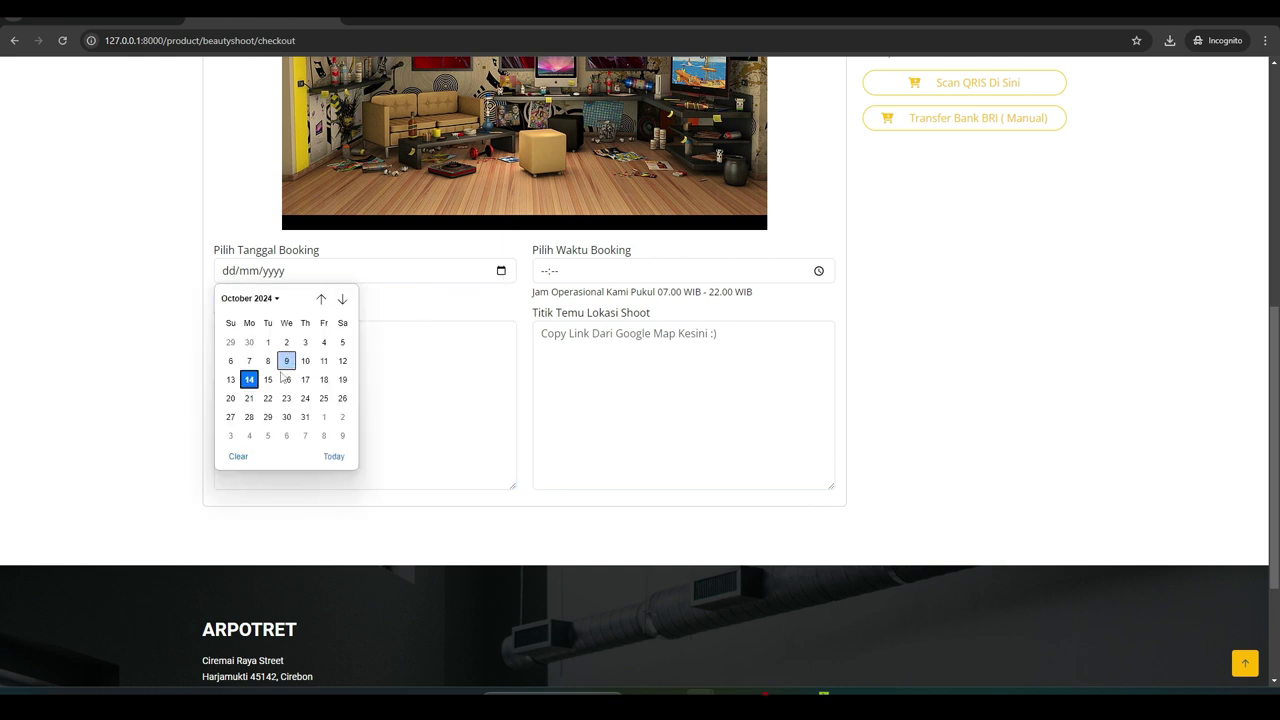
pyautogui.click(250, 377)
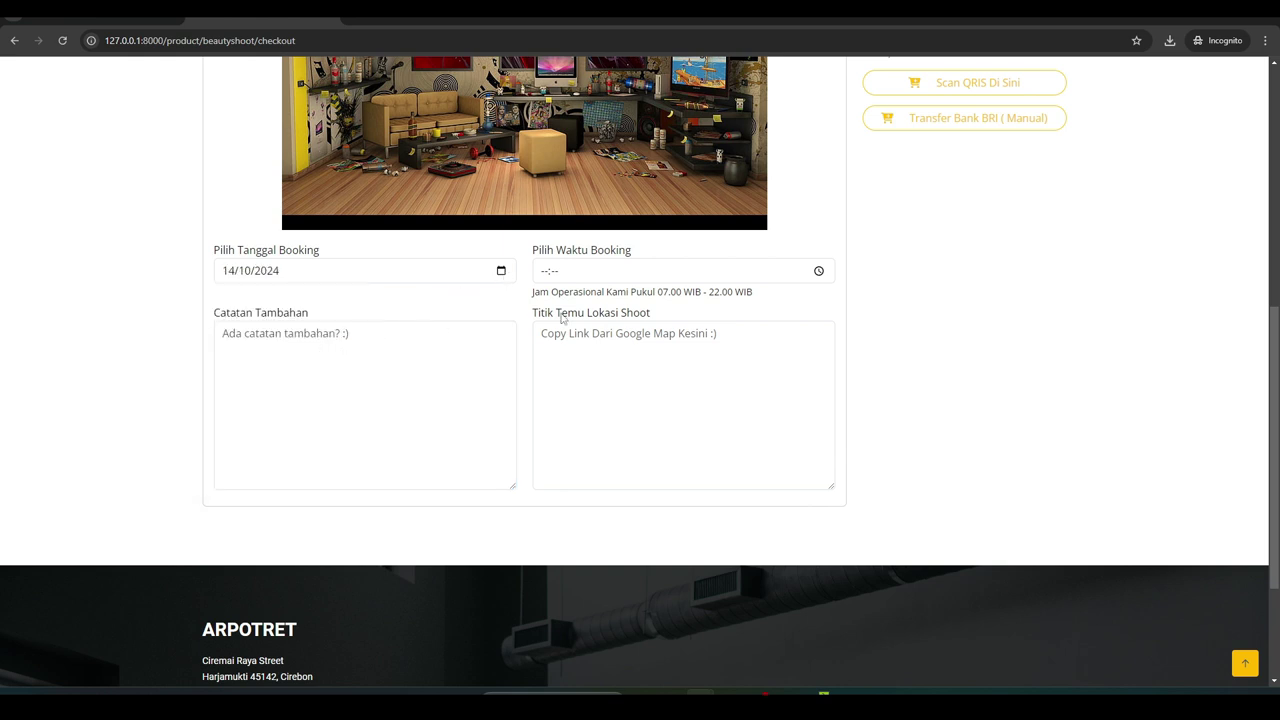
pyautogui.click(819, 272)
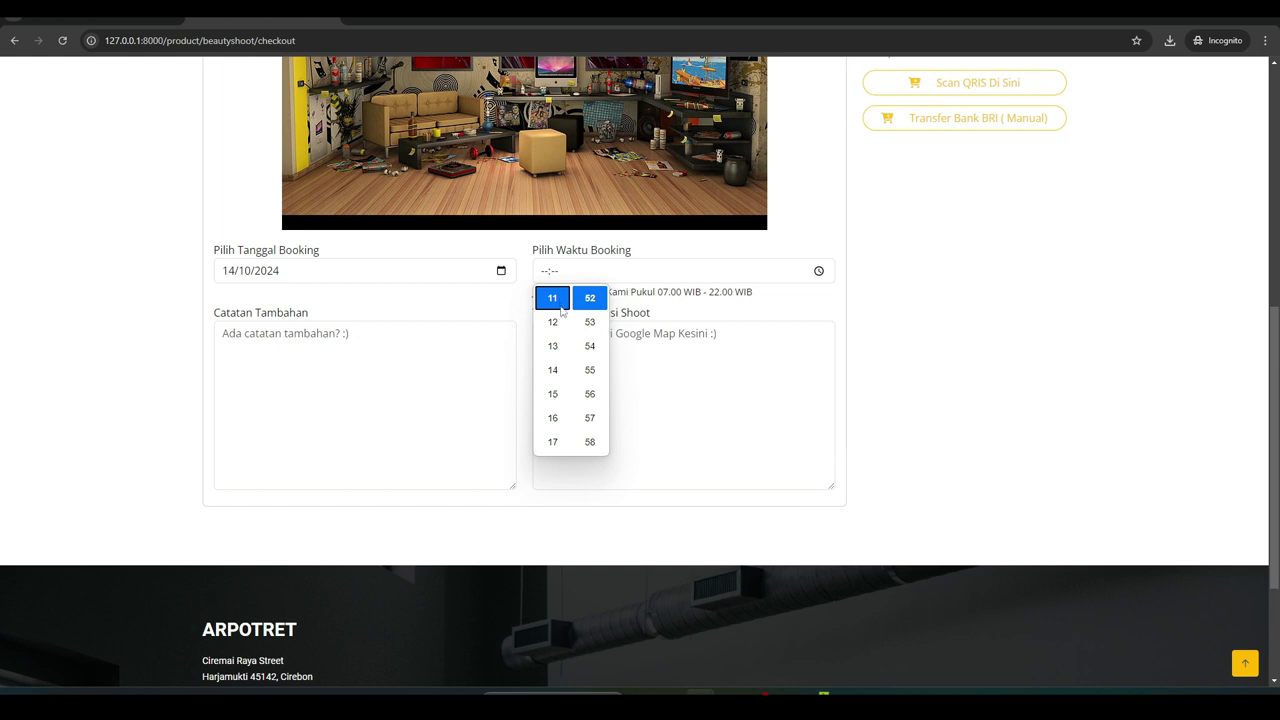
pyautogui.click(553, 417)
pyautogui.click(589, 417)
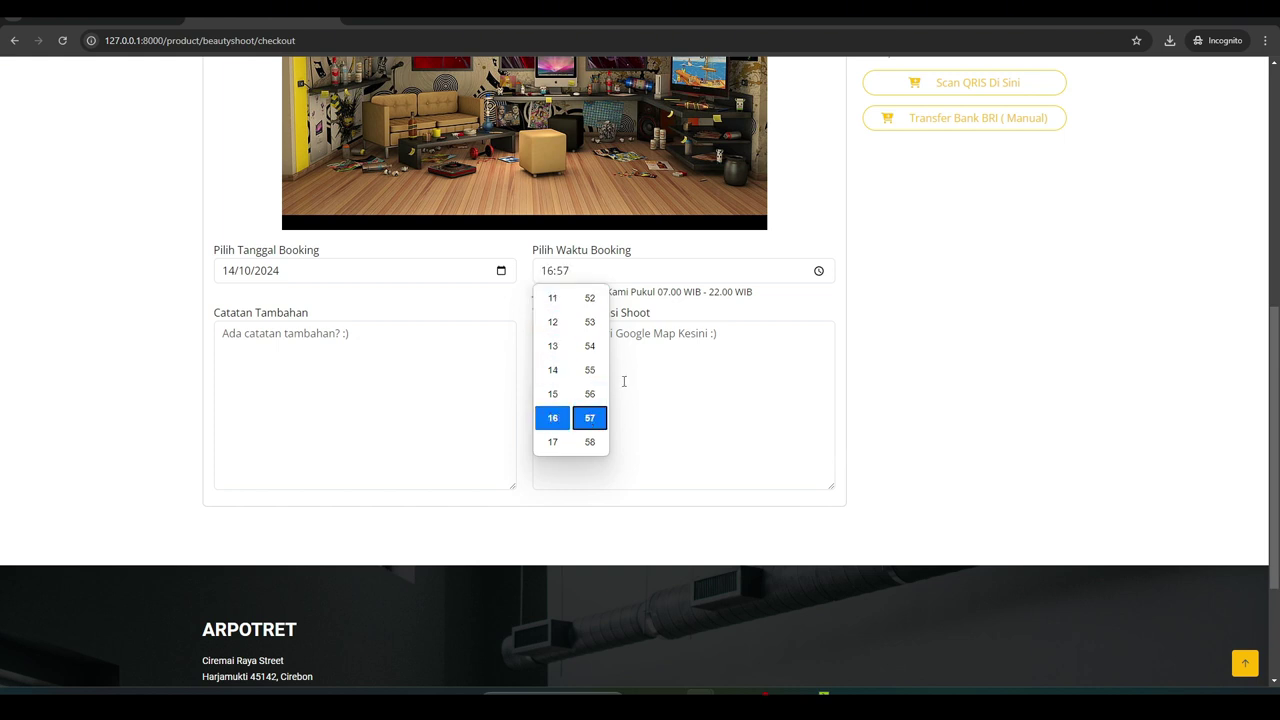
pyautogui.click(893, 406)
pyautogui.click(607, 358)
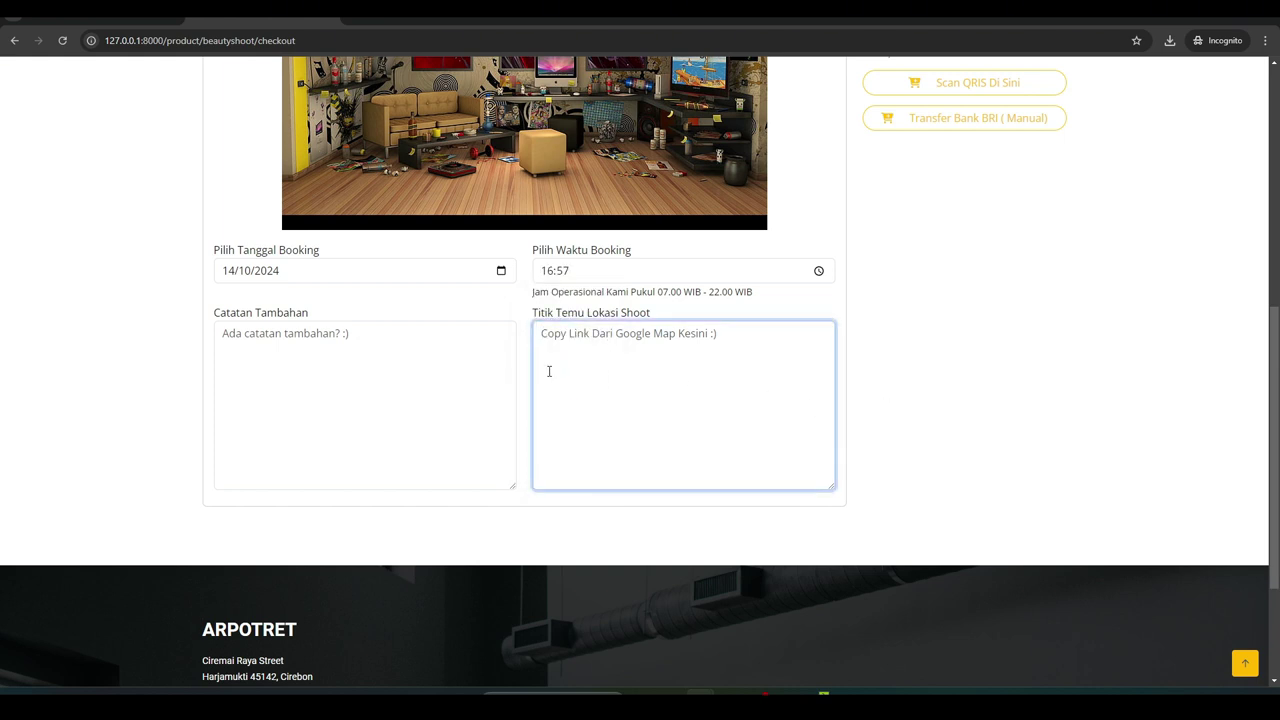
pyautogui.click(332, 373)
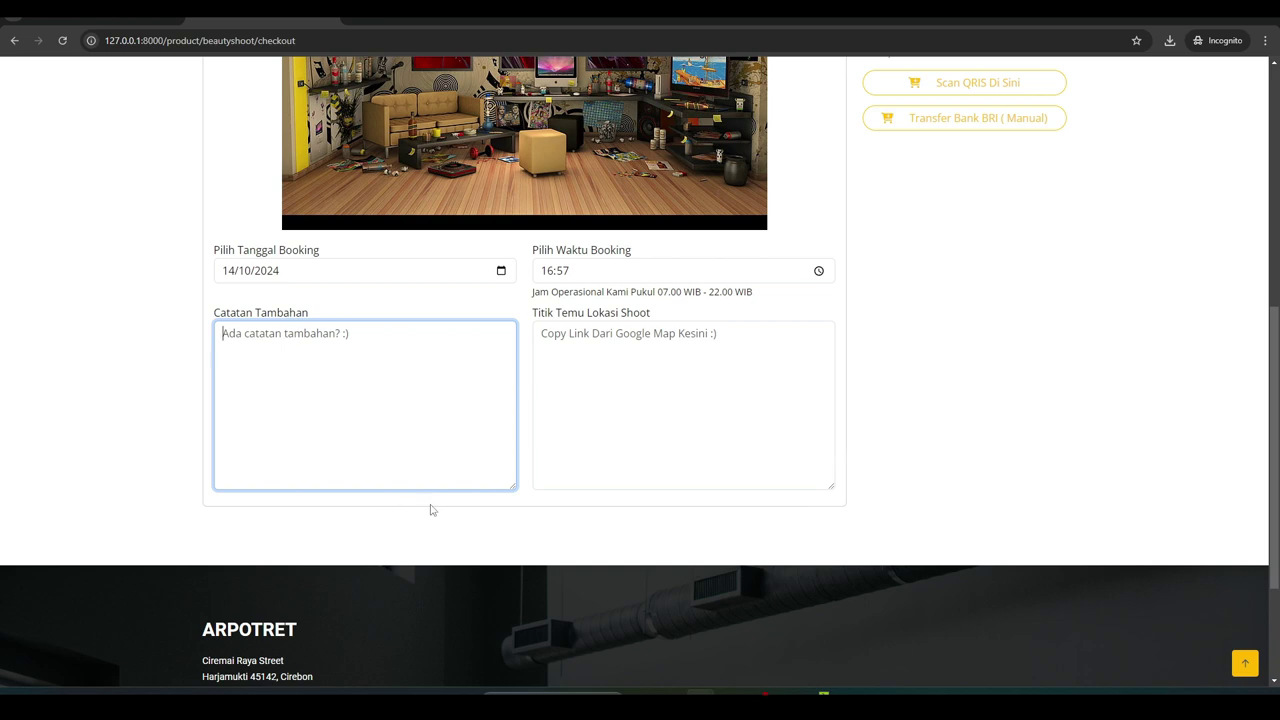
pyautogui.scroll(4, 430, 510)
# Try submitting the booking, type 'te' as a note, then open a new incognito tab beside the checkout
pyautogui.click(785, 182)
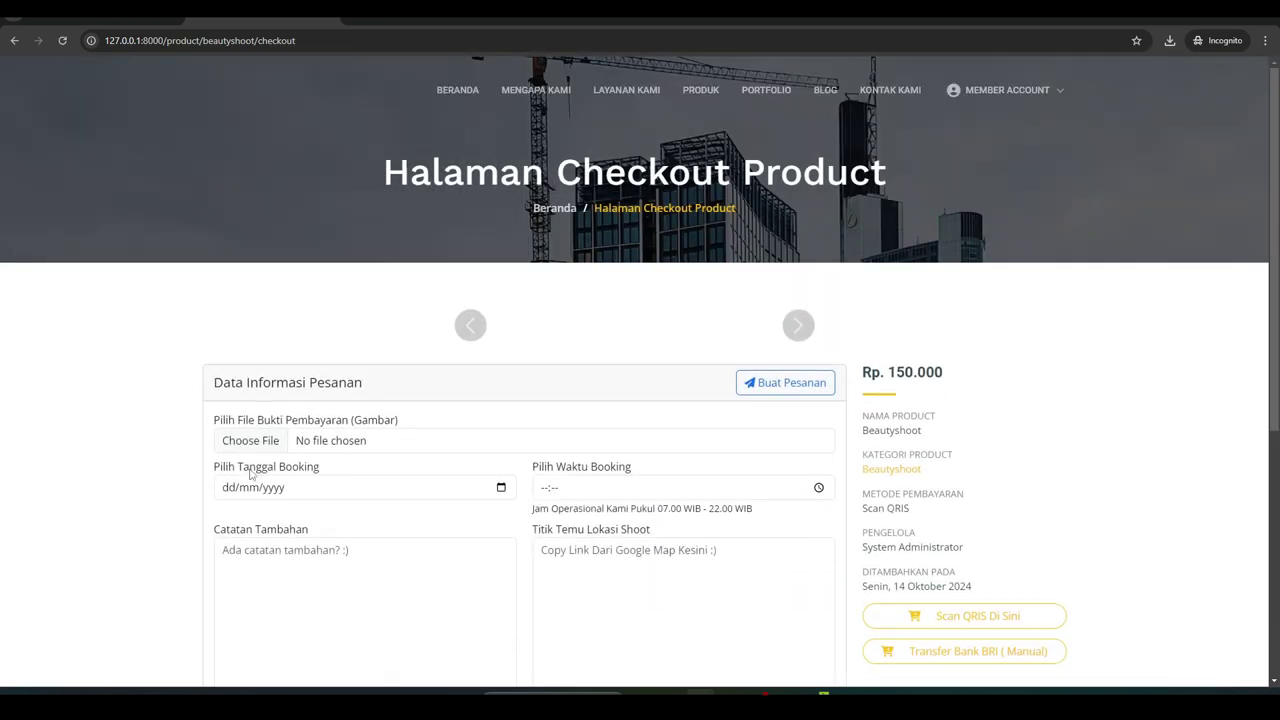
pyautogui.scroll(-3, 250, 475)
pyautogui.click(278, 382)
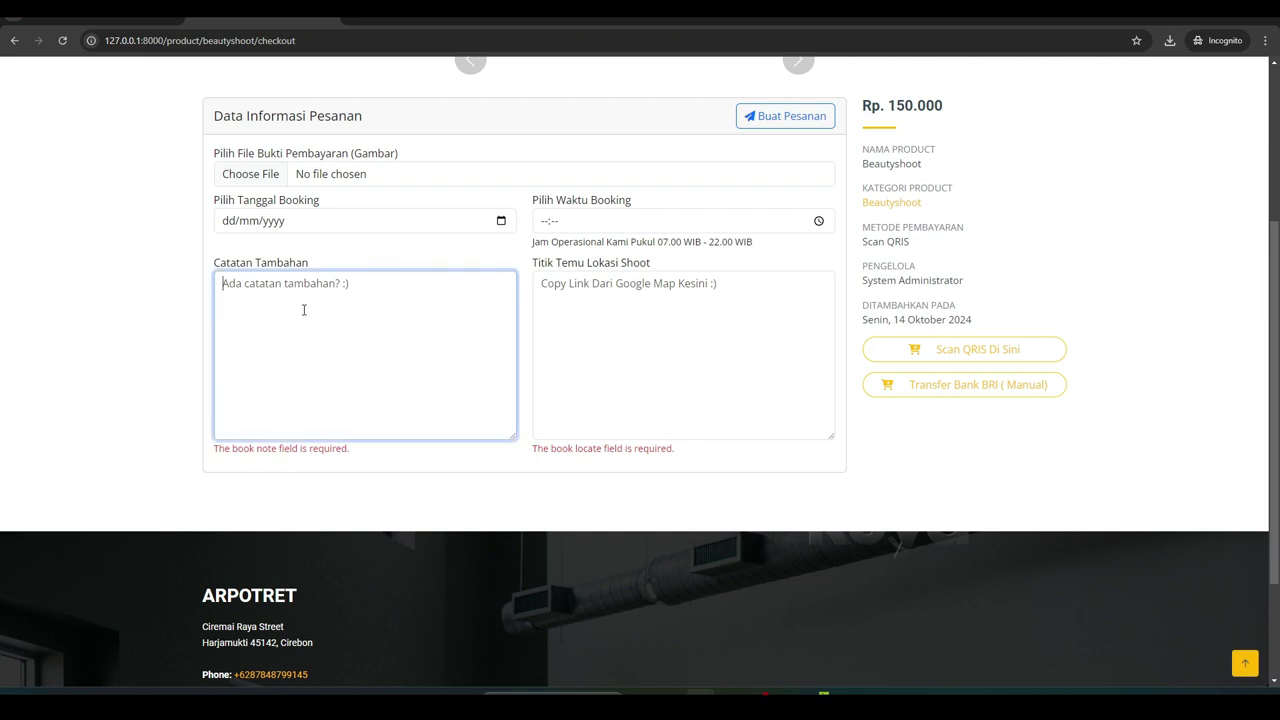
pyautogui.write('test')
pyautogui.click(582, 315)
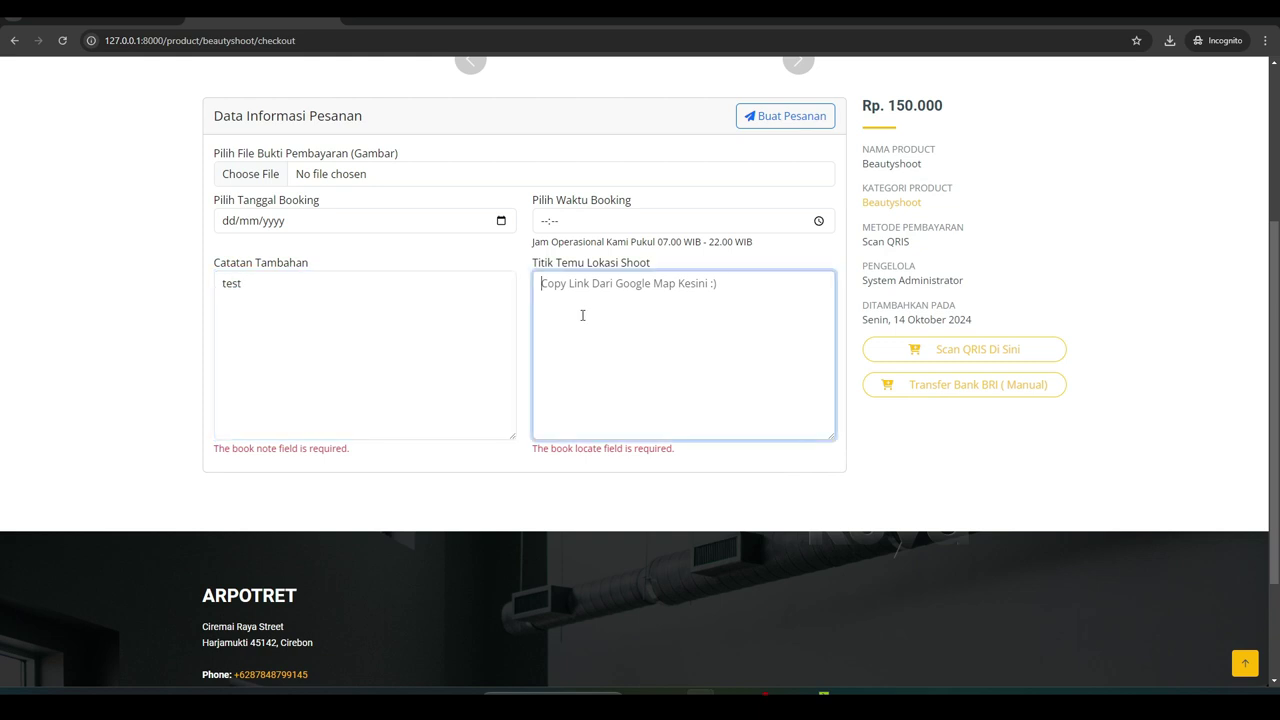
pyautogui.hotkey('ctrl', 't')
# Search 'candil kuya' and copy the Google Maps route link to Candil Kuya - Jasa Website
pyautogui.write('c')
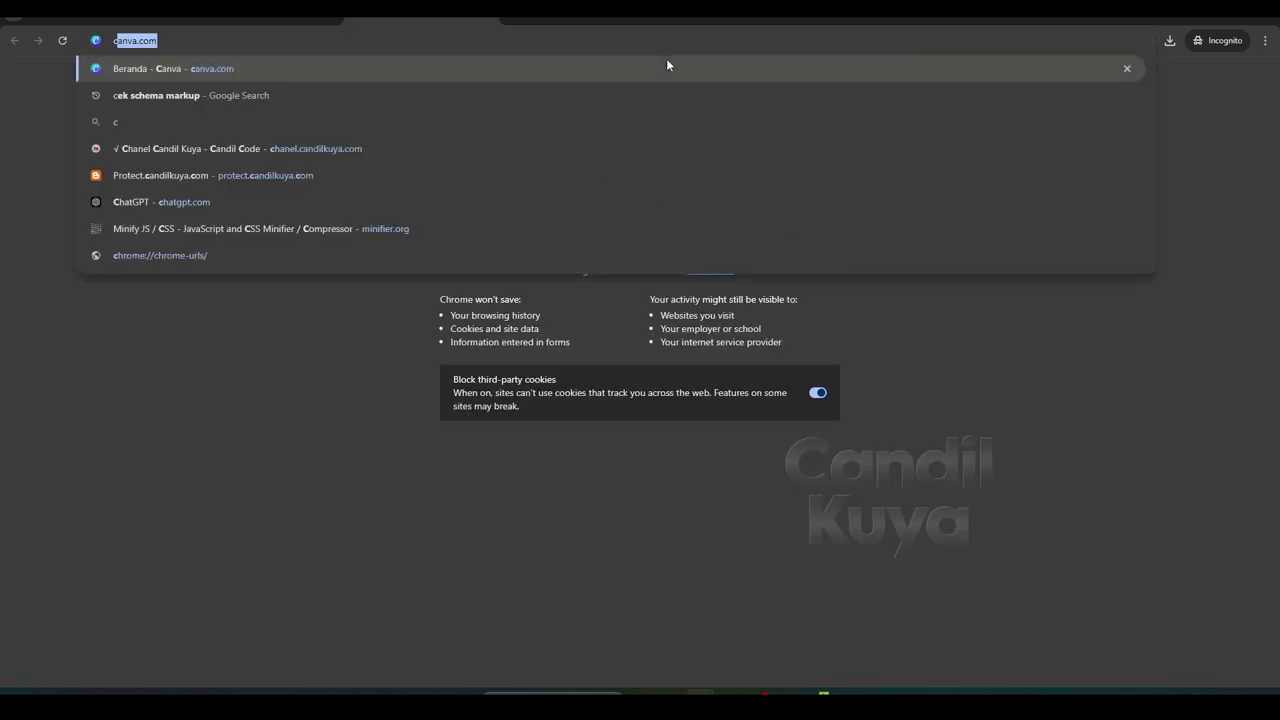
pyautogui.write('andil kuya')
pyautogui.press('Return')
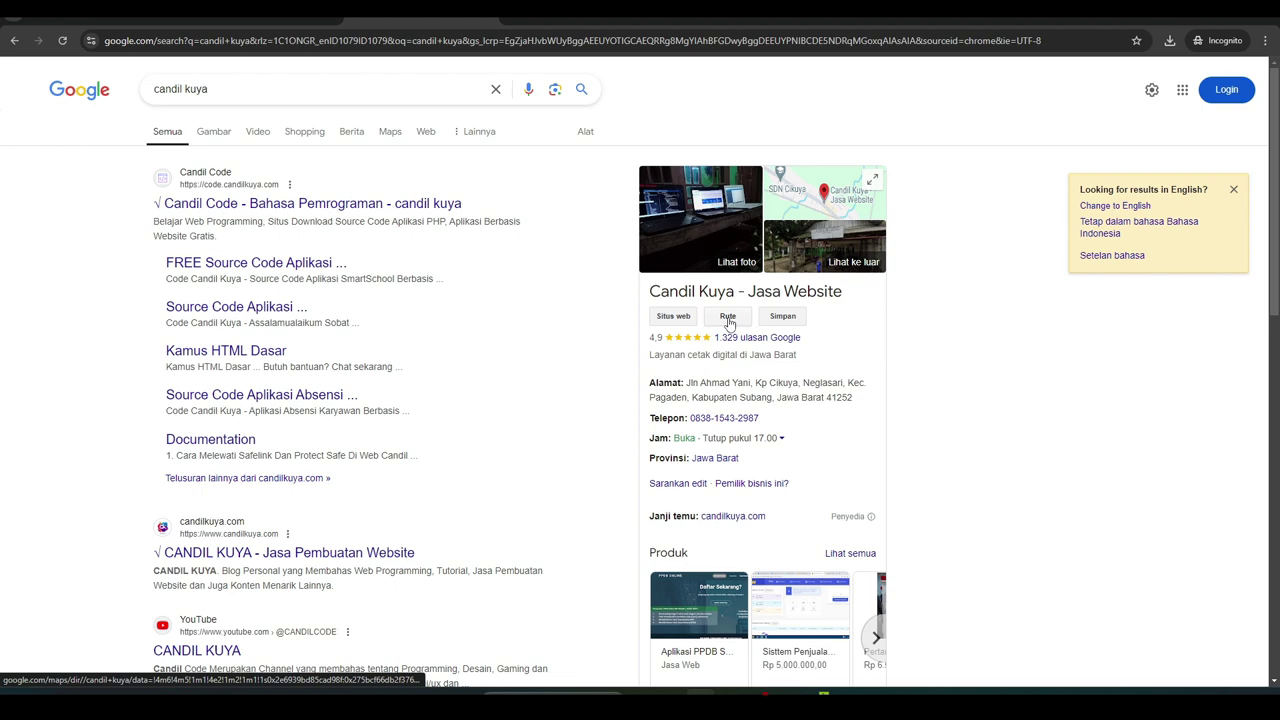
pyautogui.click(729, 322)
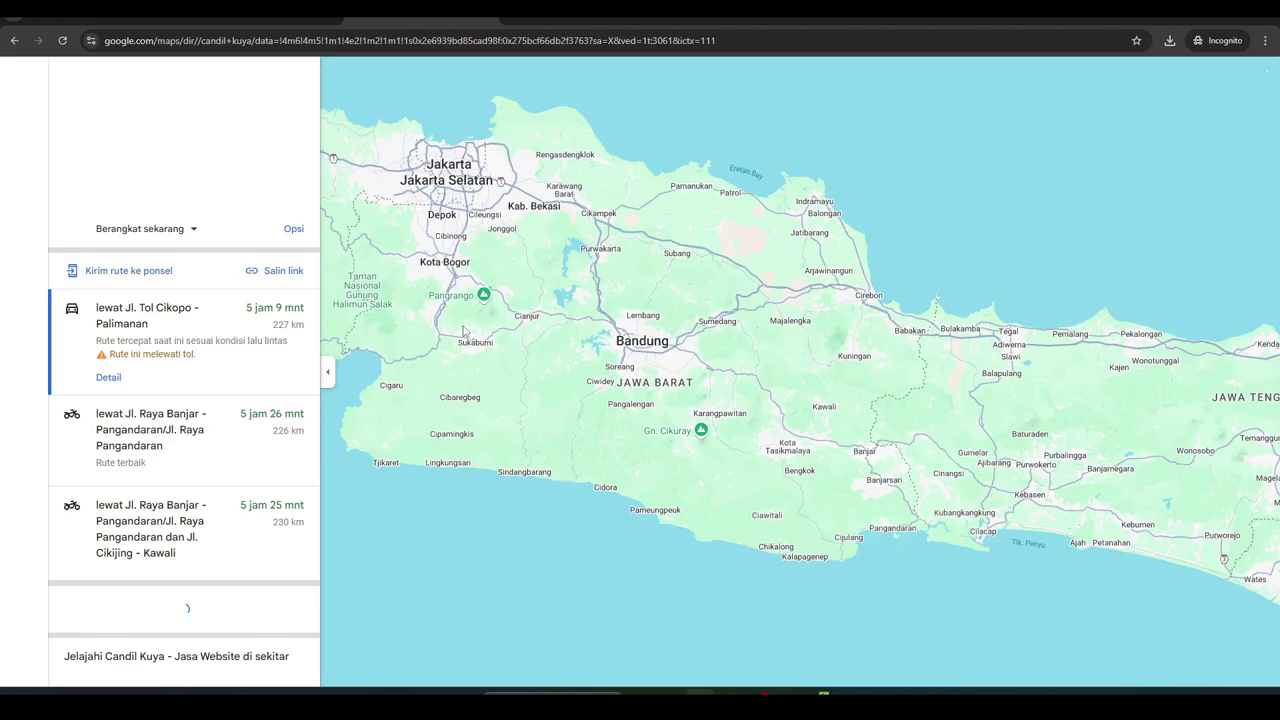
pyautogui.click(280, 272)
# Paste the Maps route link as the shoot meeting point and type 'te' as the booking note
pyautogui.click(262, 20)
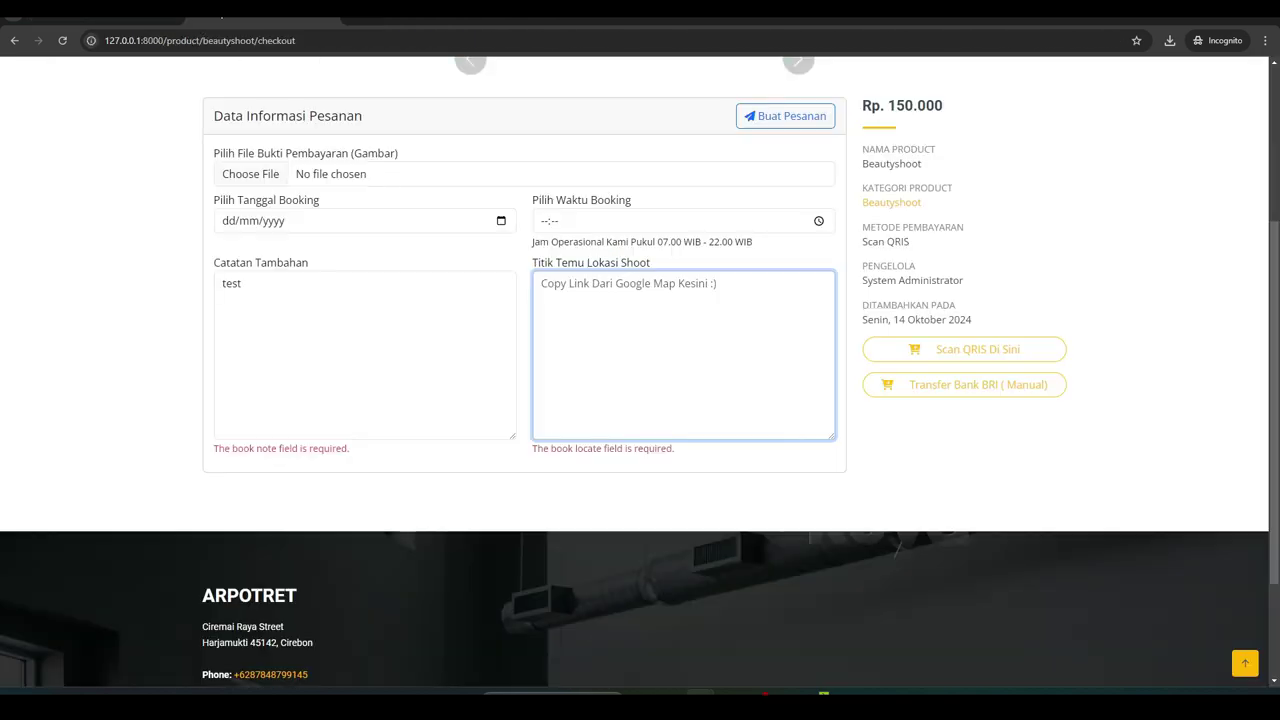
pyautogui.write('https://maps.app.goo.gl/AvGCmTsWSQFMqFTJ6')
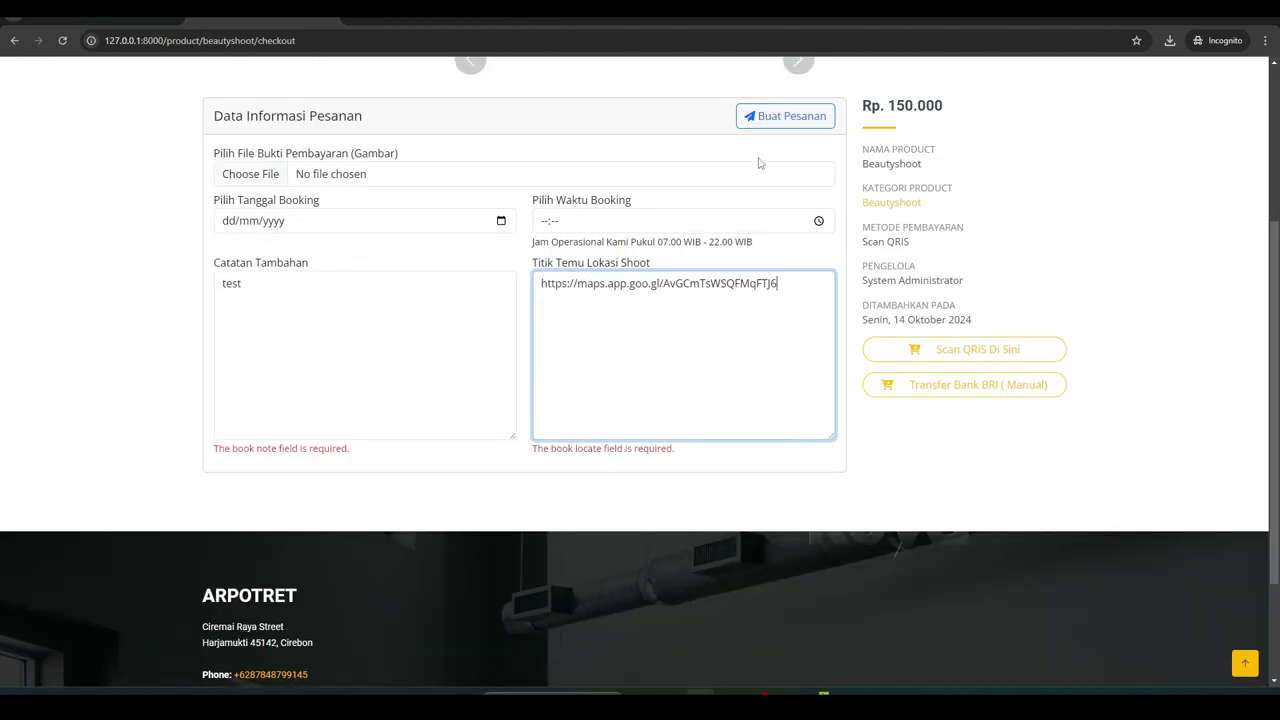
pyautogui.click(772, 118)
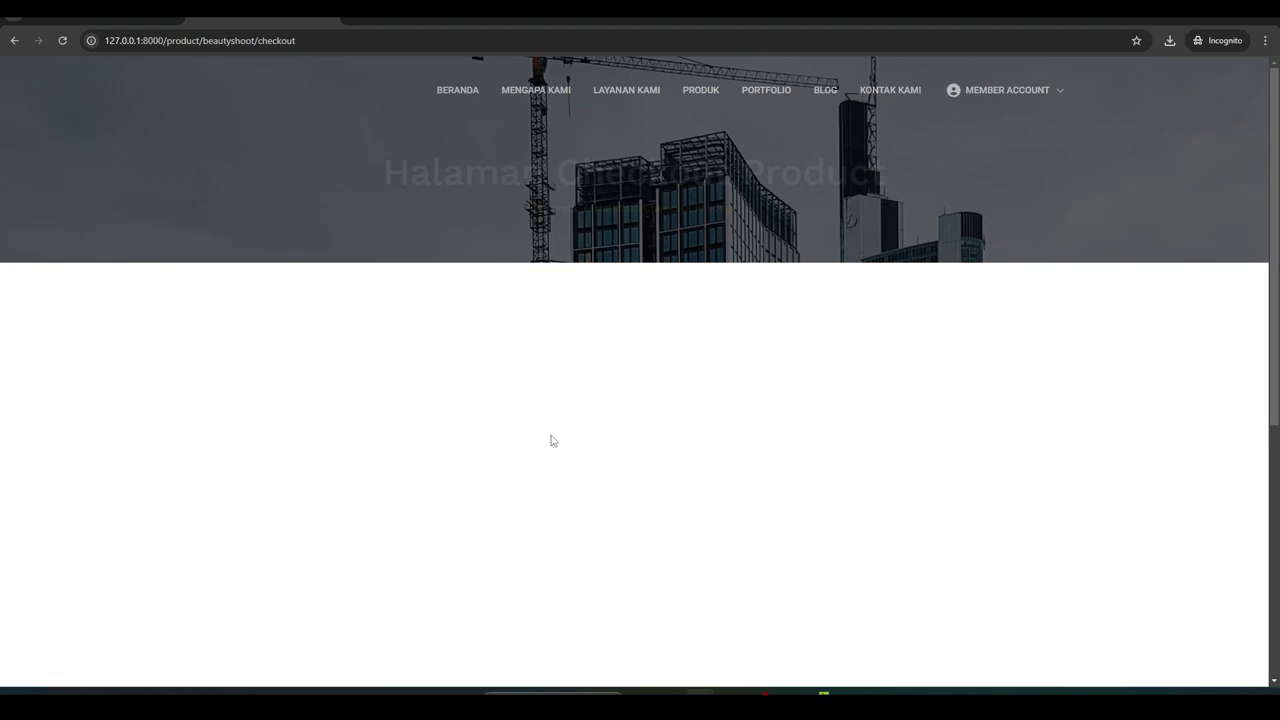
pyautogui.scroll(-2, 297, 405)
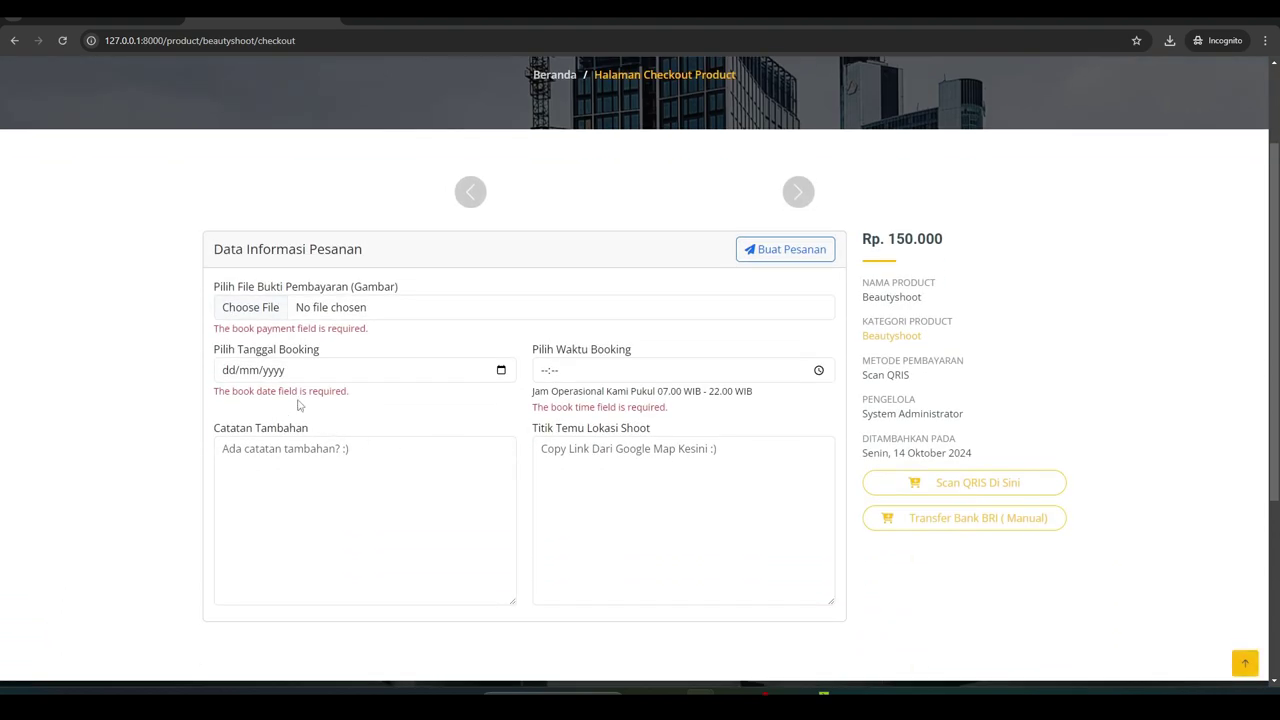
pyautogui.click(597, 468)
pyautogui.write('https://maps.app.goo.gl/AvGCmTsWSQFMqFTJ6')
pyautogui.click(305, 468)
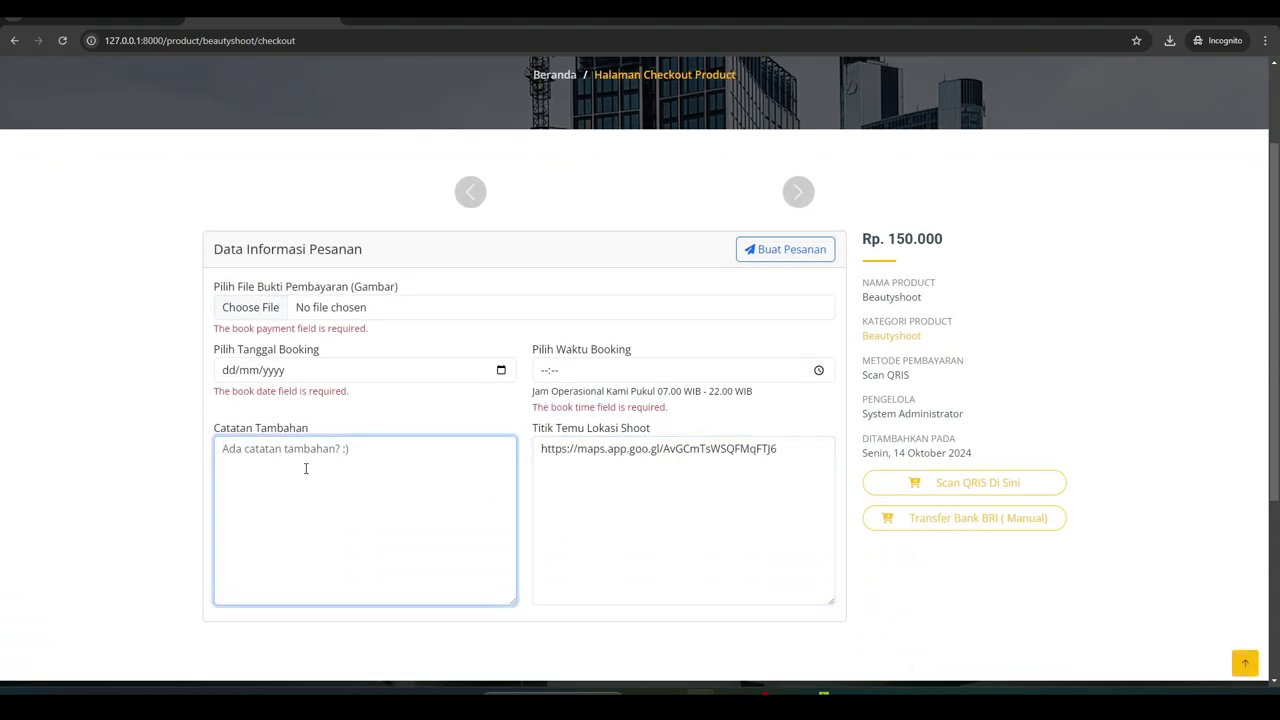
pyautogui.write('test')
# Attach room-gamer-wallpaper-preview from the DOWNLOAD folder as the payment proof image
pyautogui.click(348, 306)
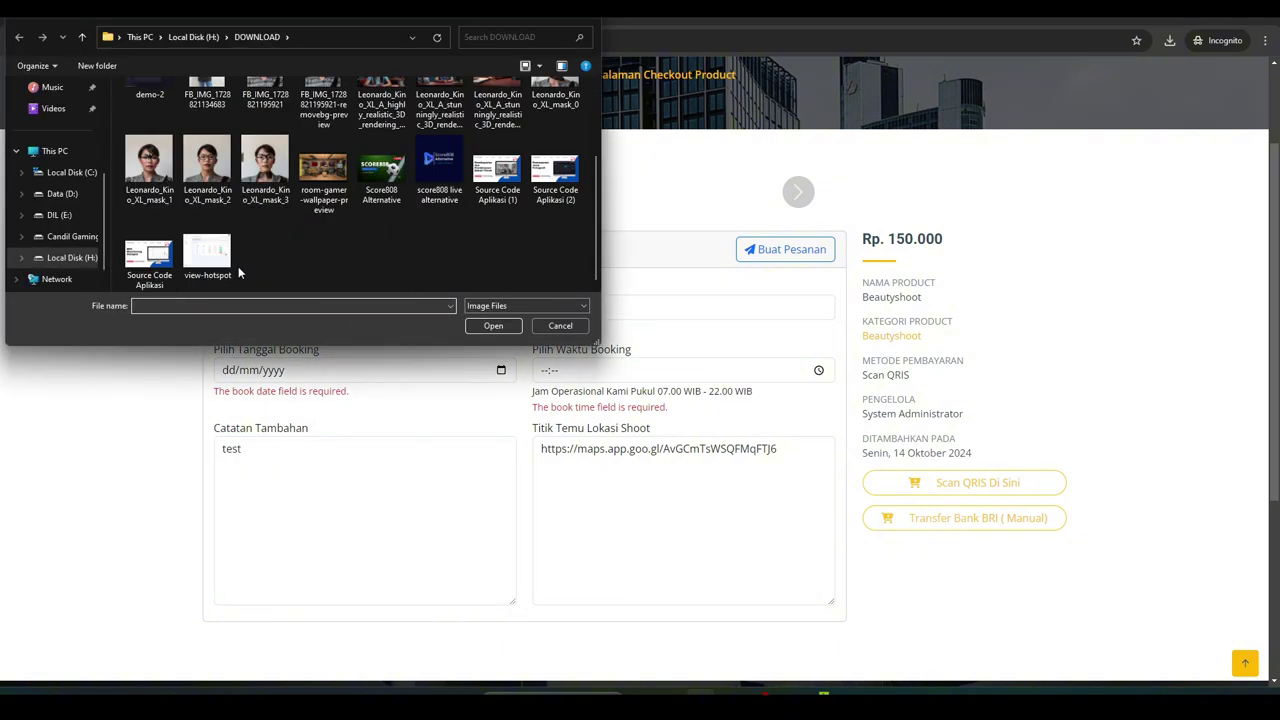
pyautogui.click(155, 270)
pyautogui.click(320, 172)
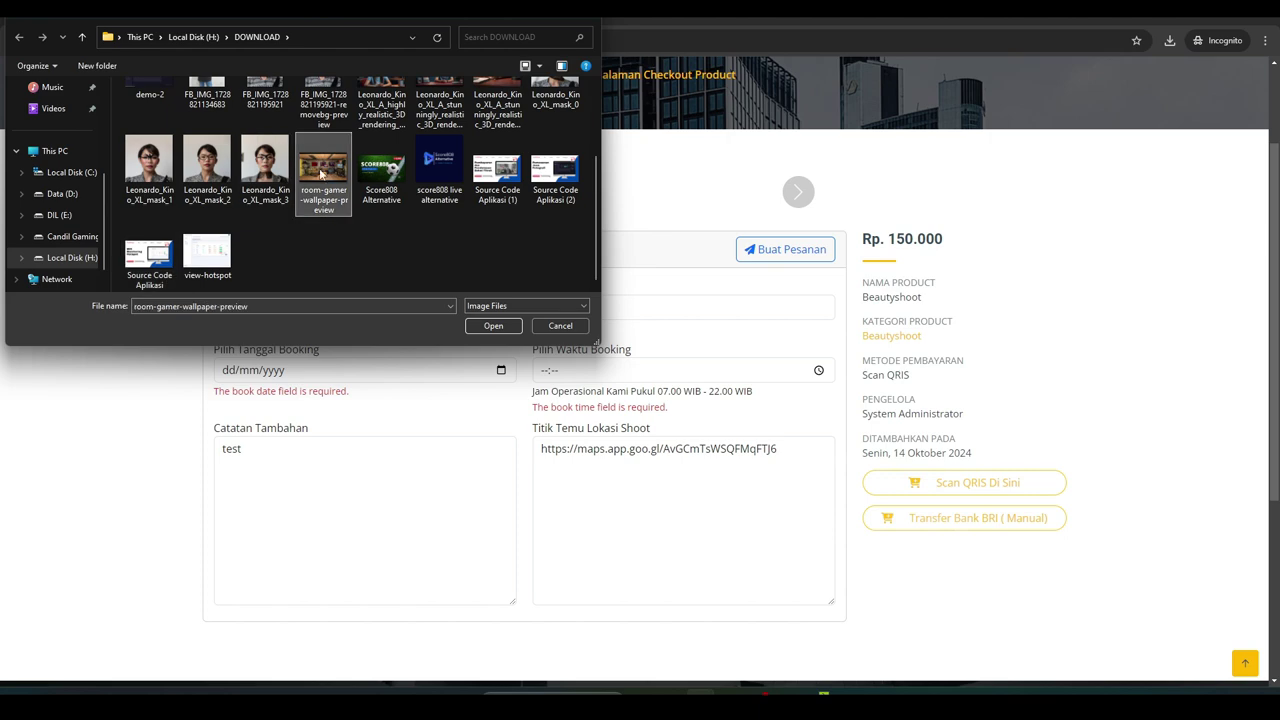
pyautogui.click(488, 327)
# Set the booking date to 15/10/2024 and the time to 12:53
pyautogui.scroll(-3, 300, 466)
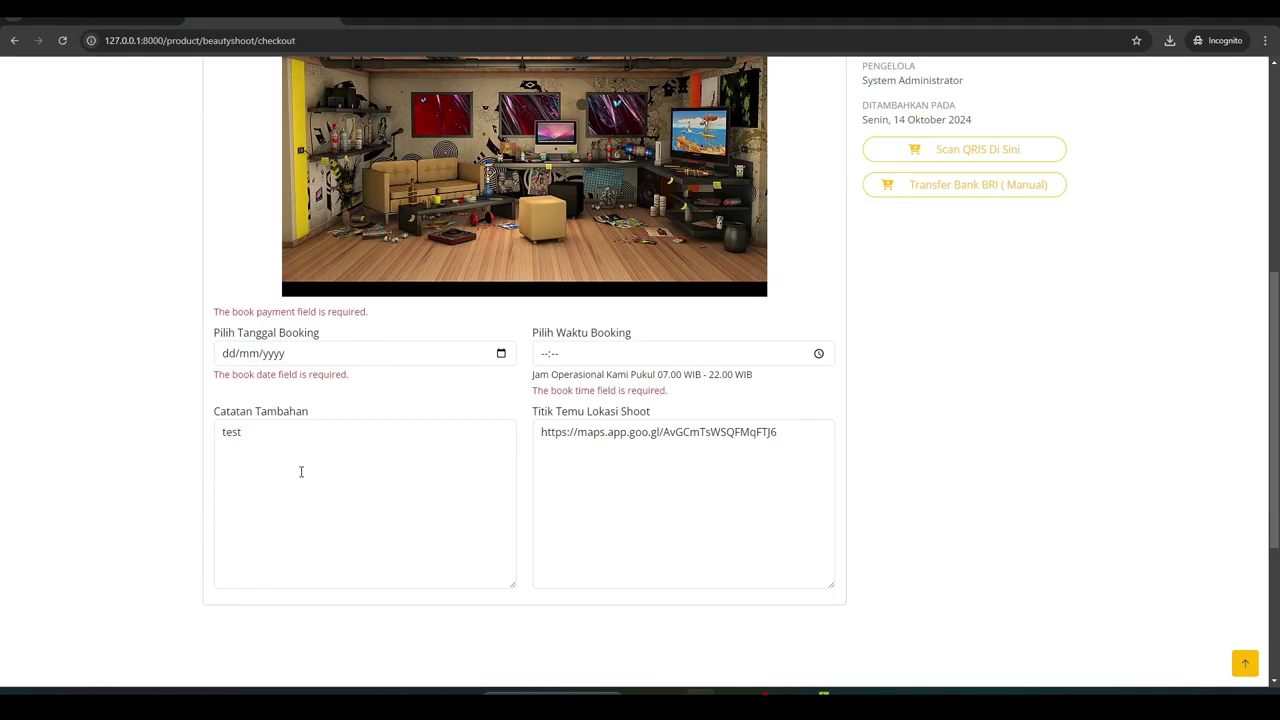
pyautogui.click(501, 353)
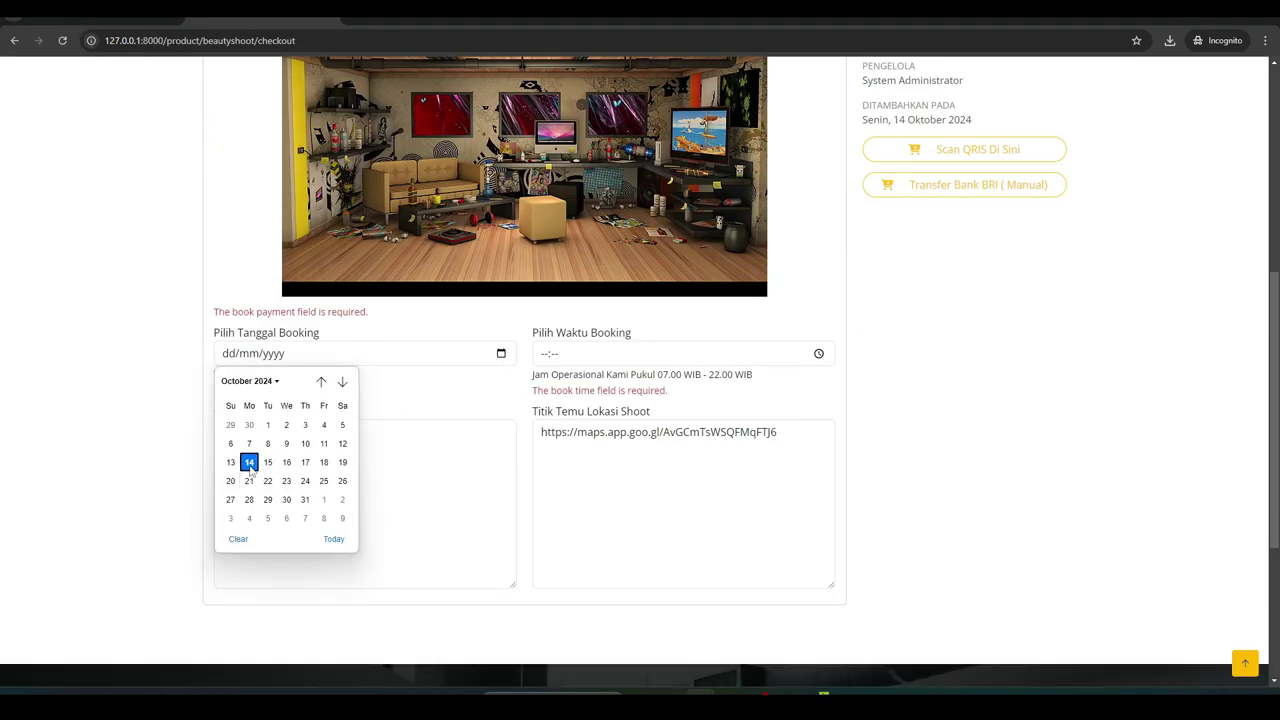
pyautogui.press('Return')
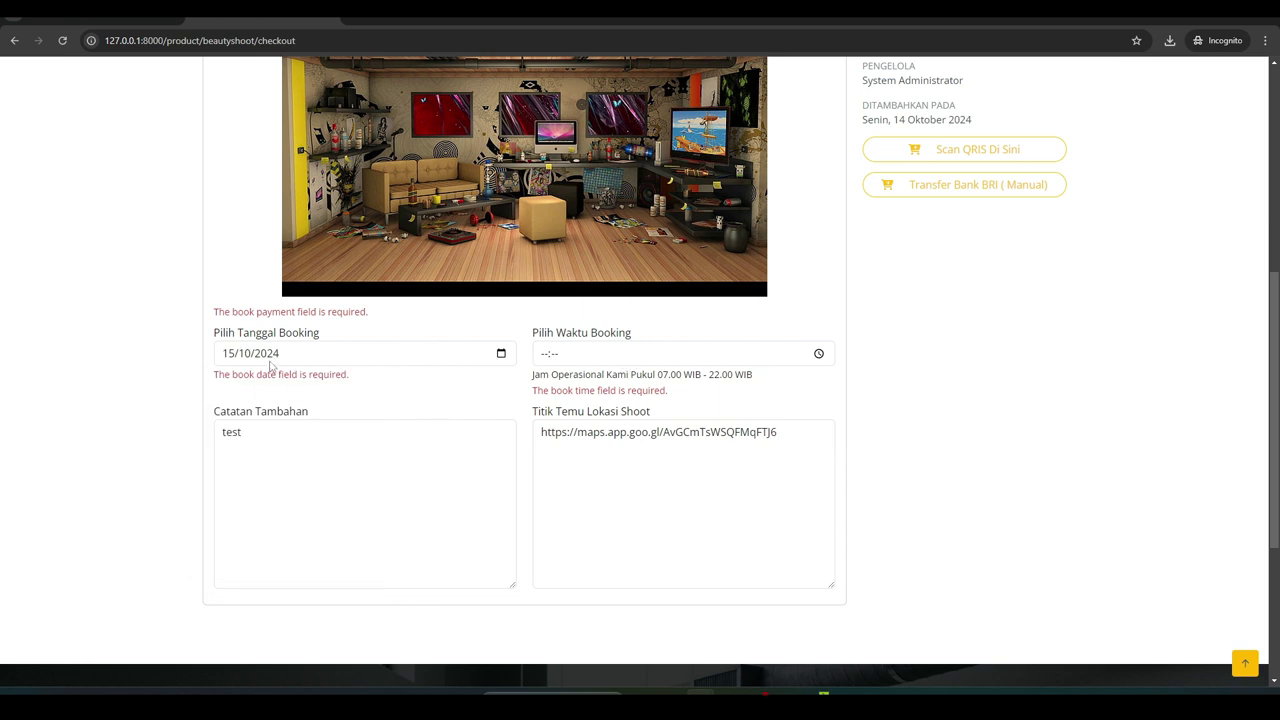
pyautogui.click(818, 354)
pyautogui.click(552, 404)
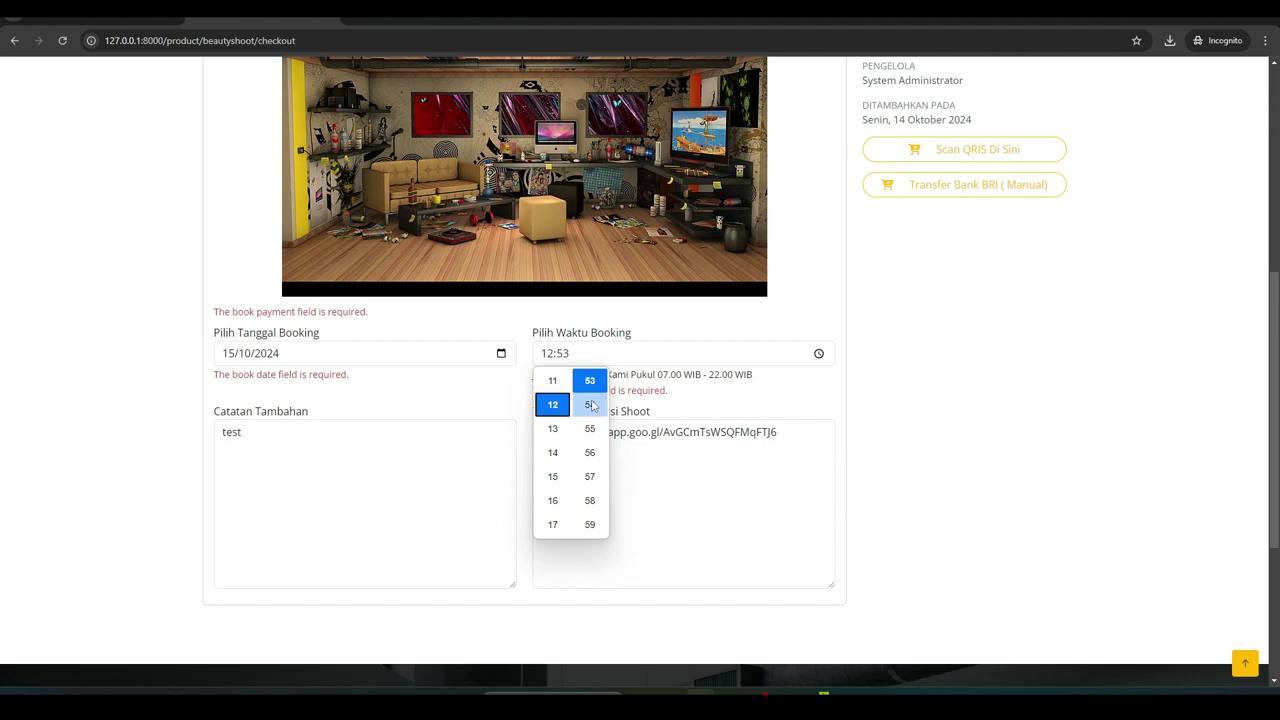
pyautogui.click(884, 435)
# Submit the Beautyshoot booking with Buat Pesanan and dismiss the success message
pyautogui.scroll(-3, 617, 553)
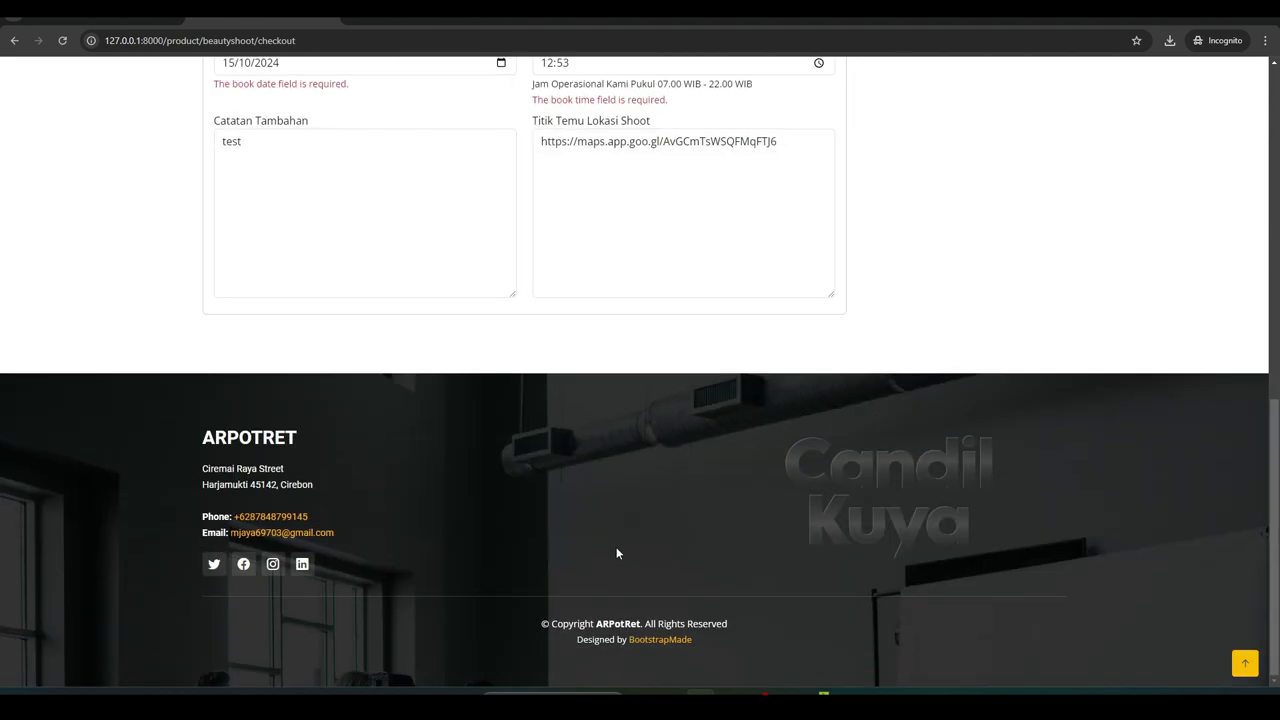
pyautogui.scroll(10, 617, 553)
pyautogui.click(768, 296)
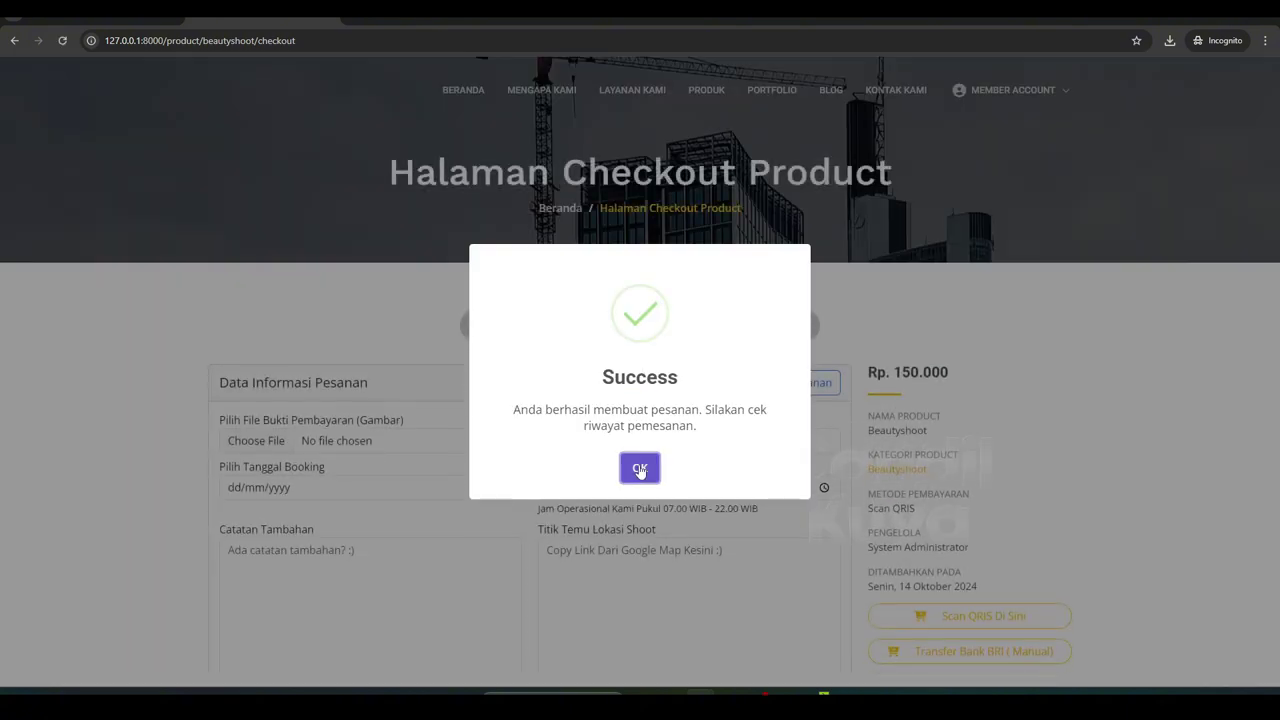
pyautogui.click(640, 468)
# Sign out of the member account and confirm 'Yes, log out'
pyautogui.click(975, 90)
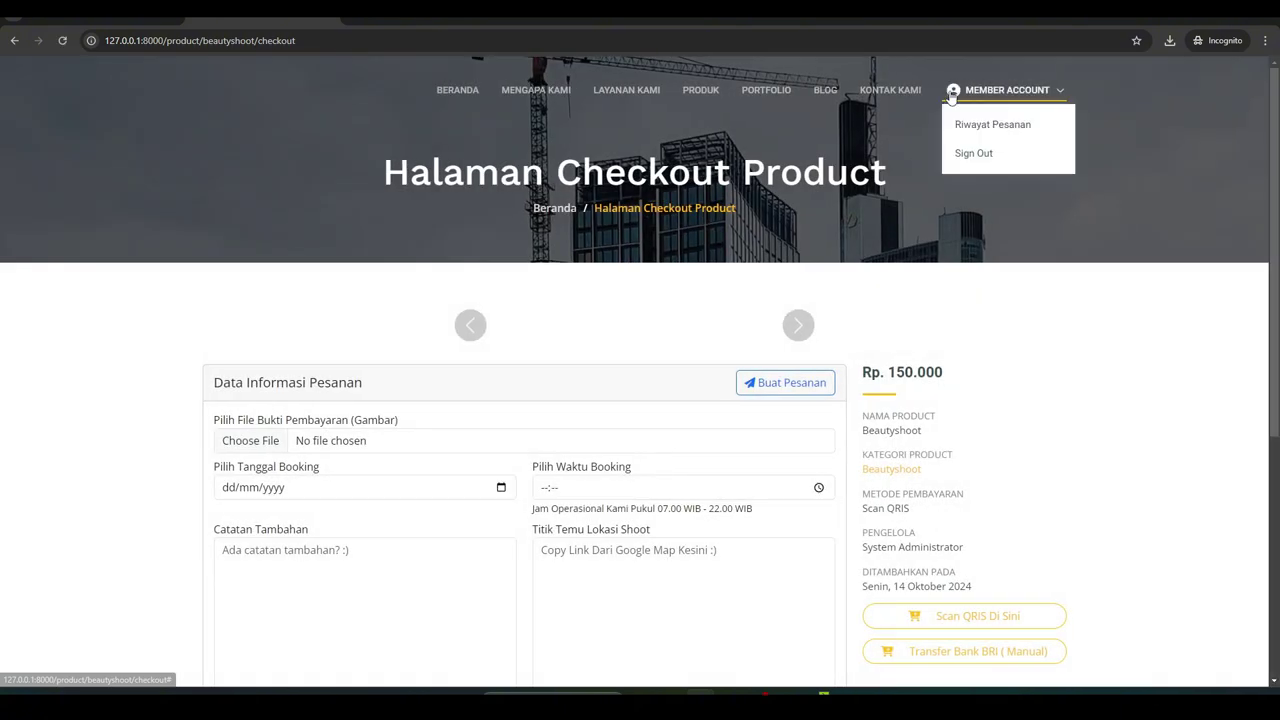
pyautogui.click(961, 154)
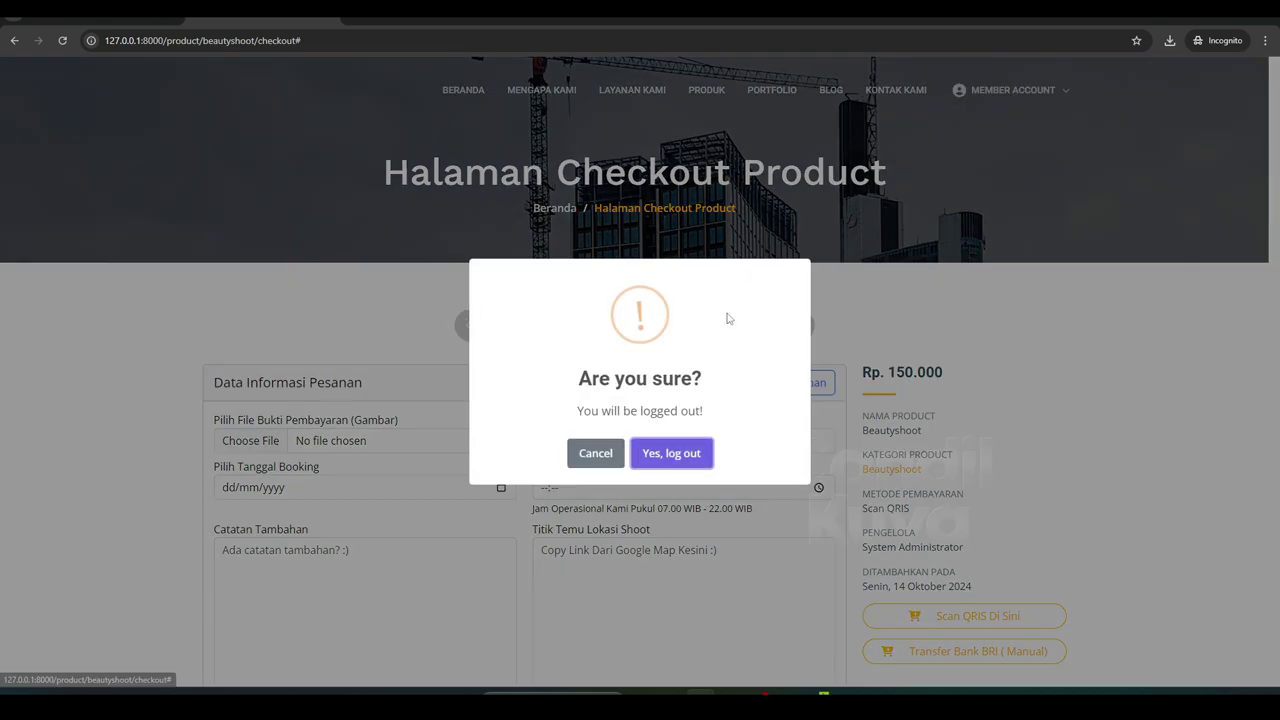
pyautogui.click(668, 452)
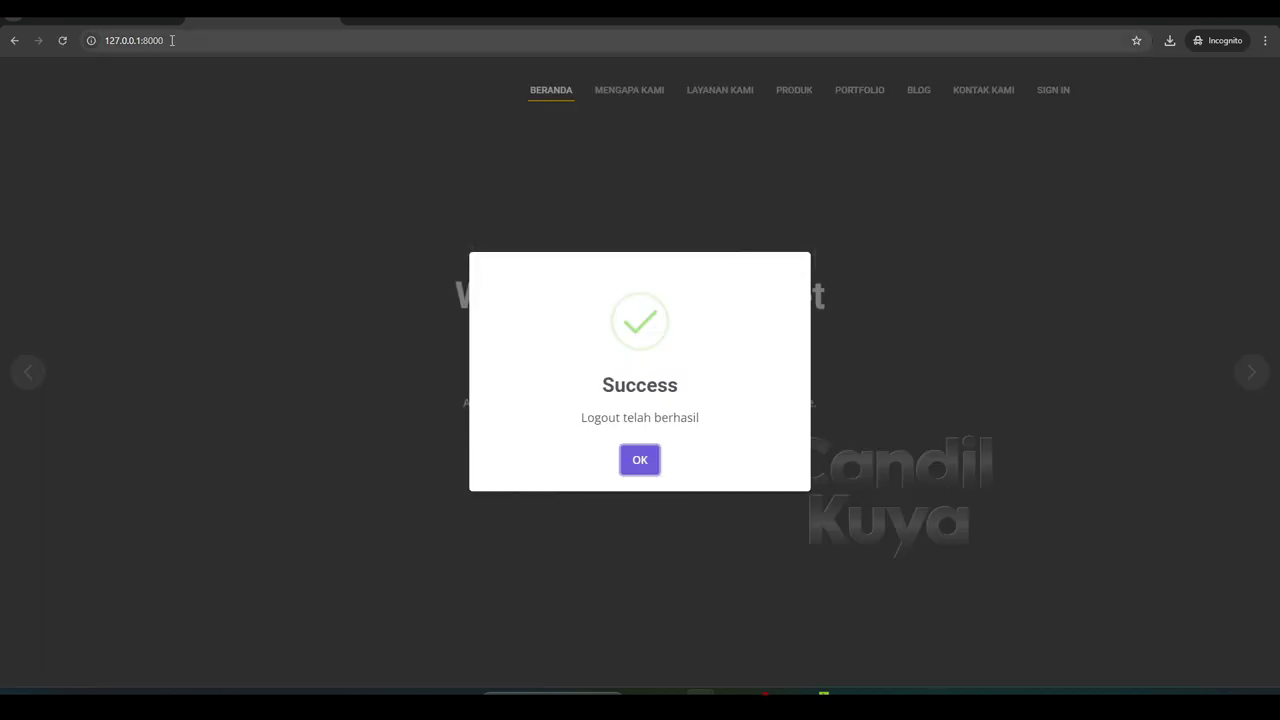
pyautogui.click(630, 452)
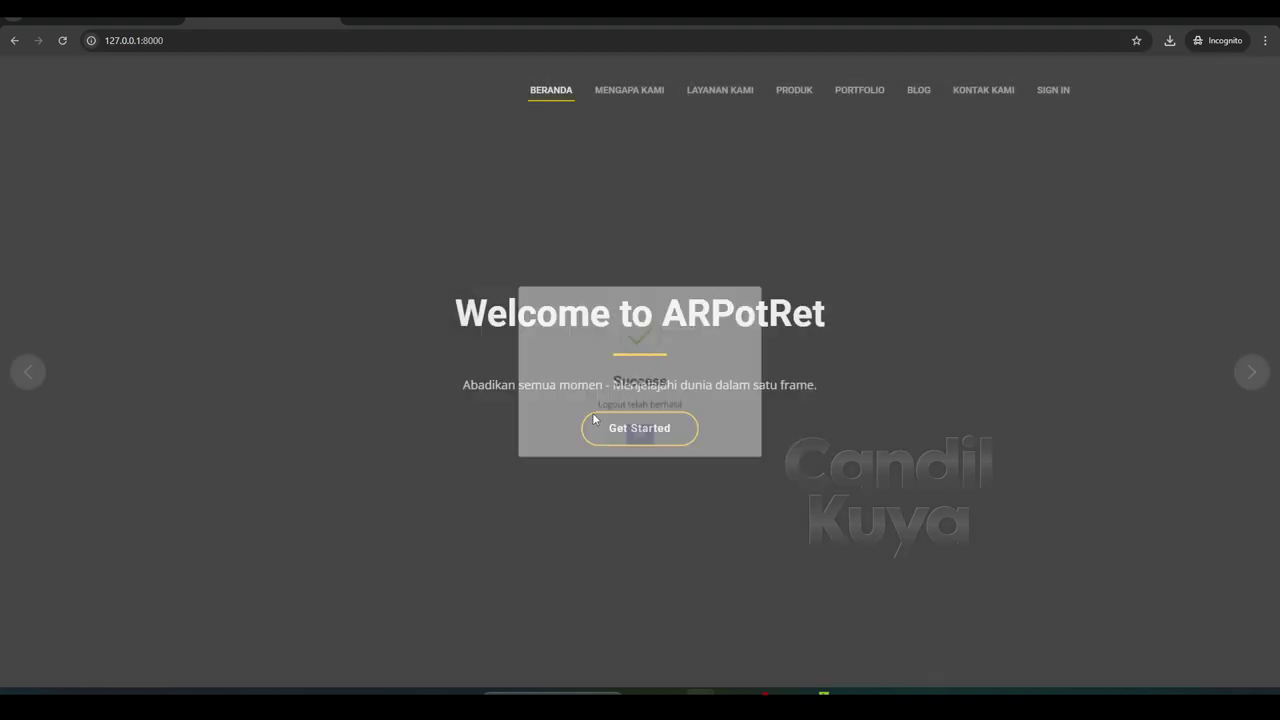
# Load the admin login page at 127.0.0.1:8000/admin/login, correcting the mistyped /login/admin address
pyautogui.click(209, 40)
pyautogui.write('/login')
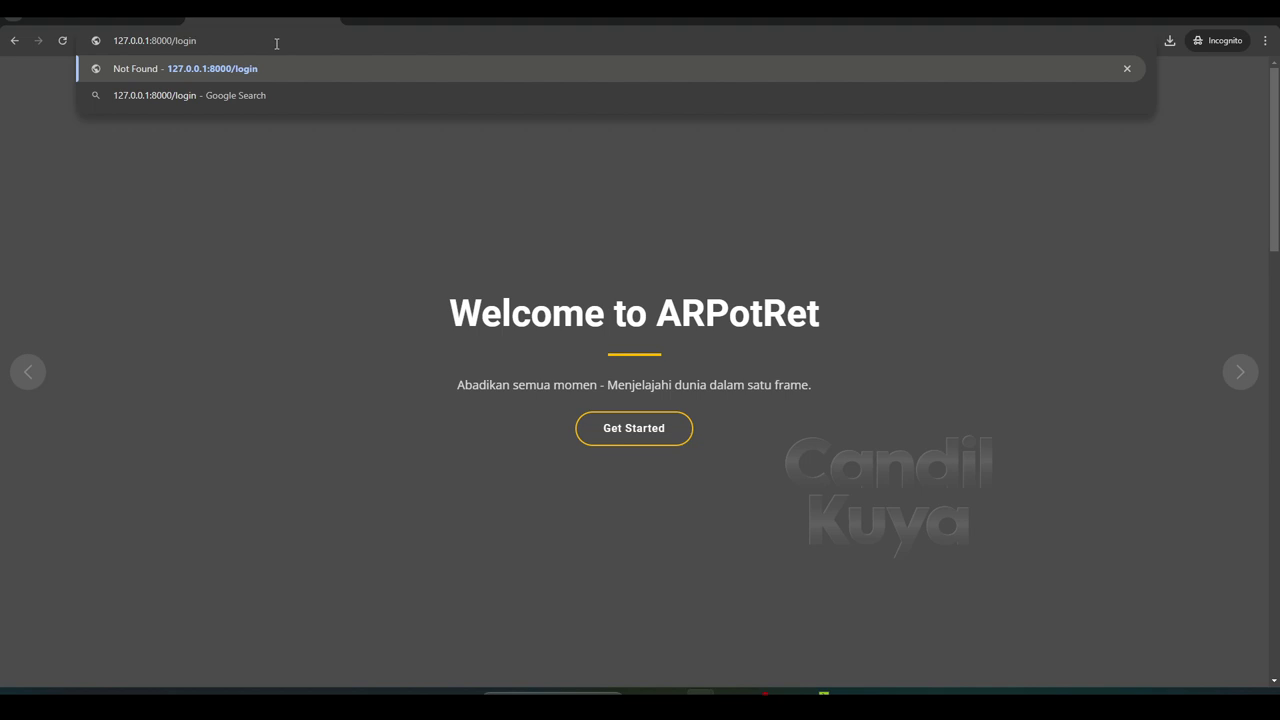
pyautogui.write('/admin')
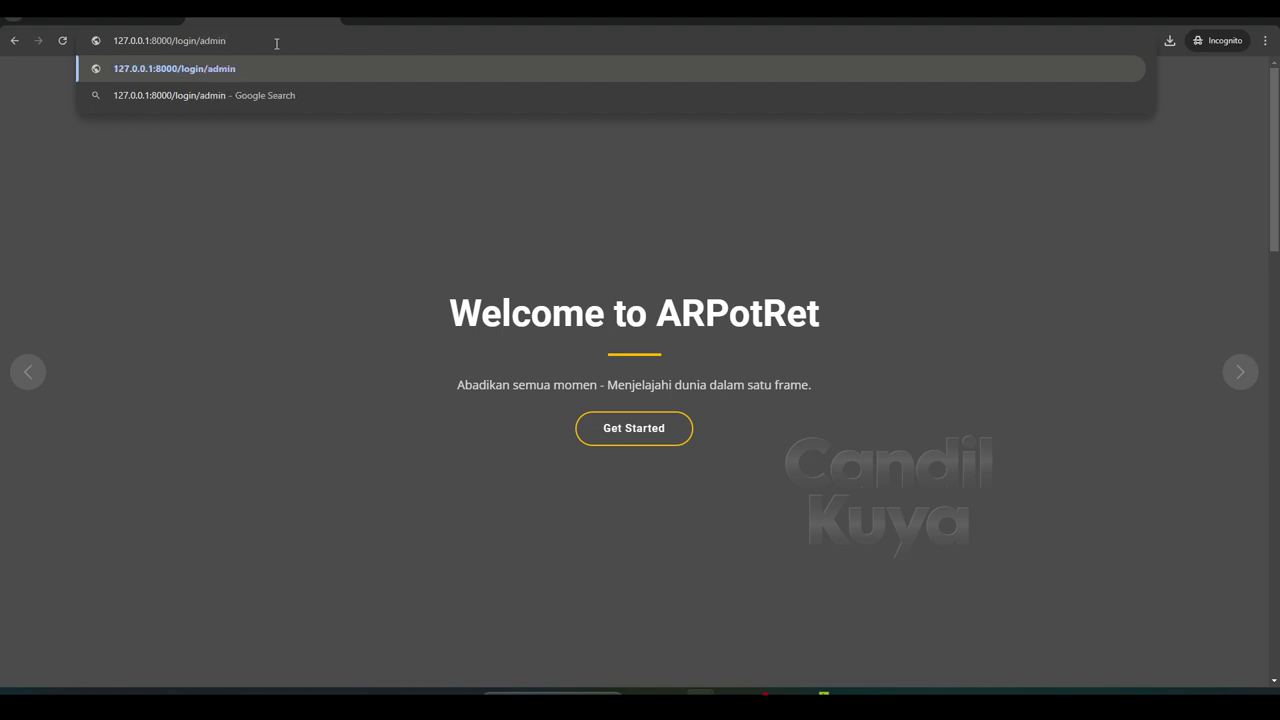
pyautogui.press('Return')
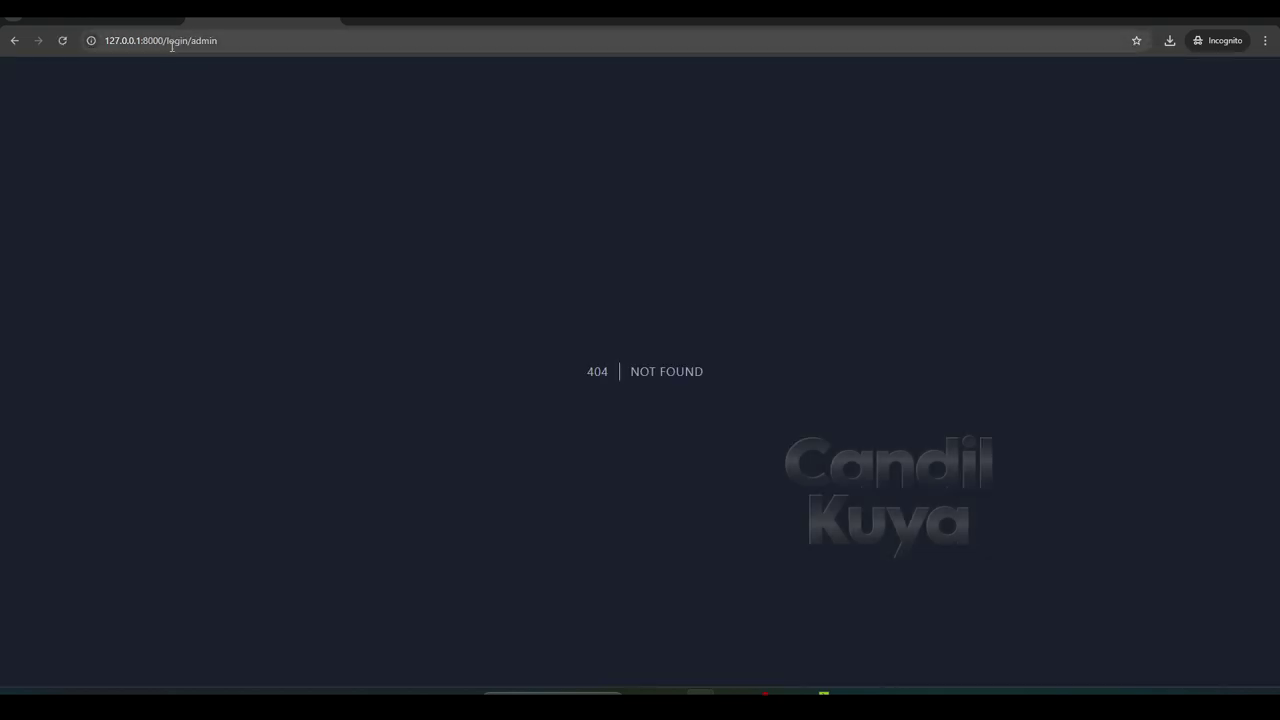
pyautogui.moveTo(167, 41); pyautogui.dragTo(298, 42)
pyautogui.write('a')
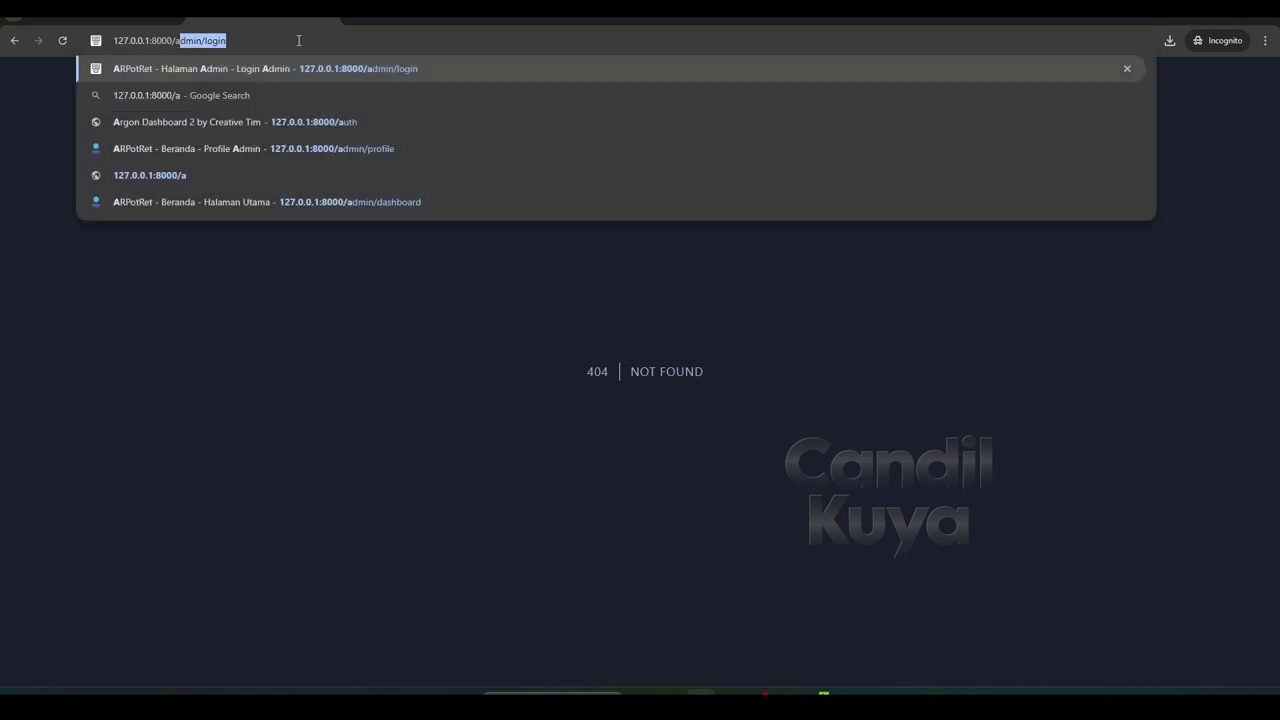
pyautogui.write('dmin/login')
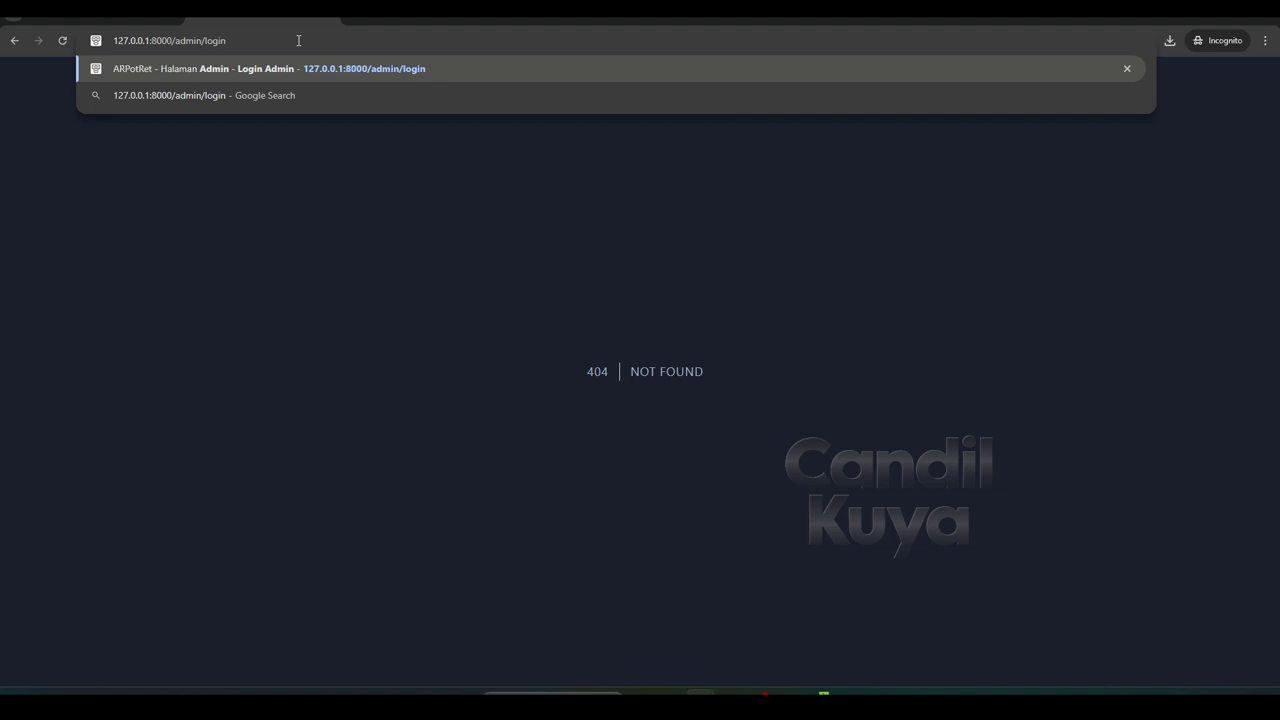
pyautogui.press('Return')
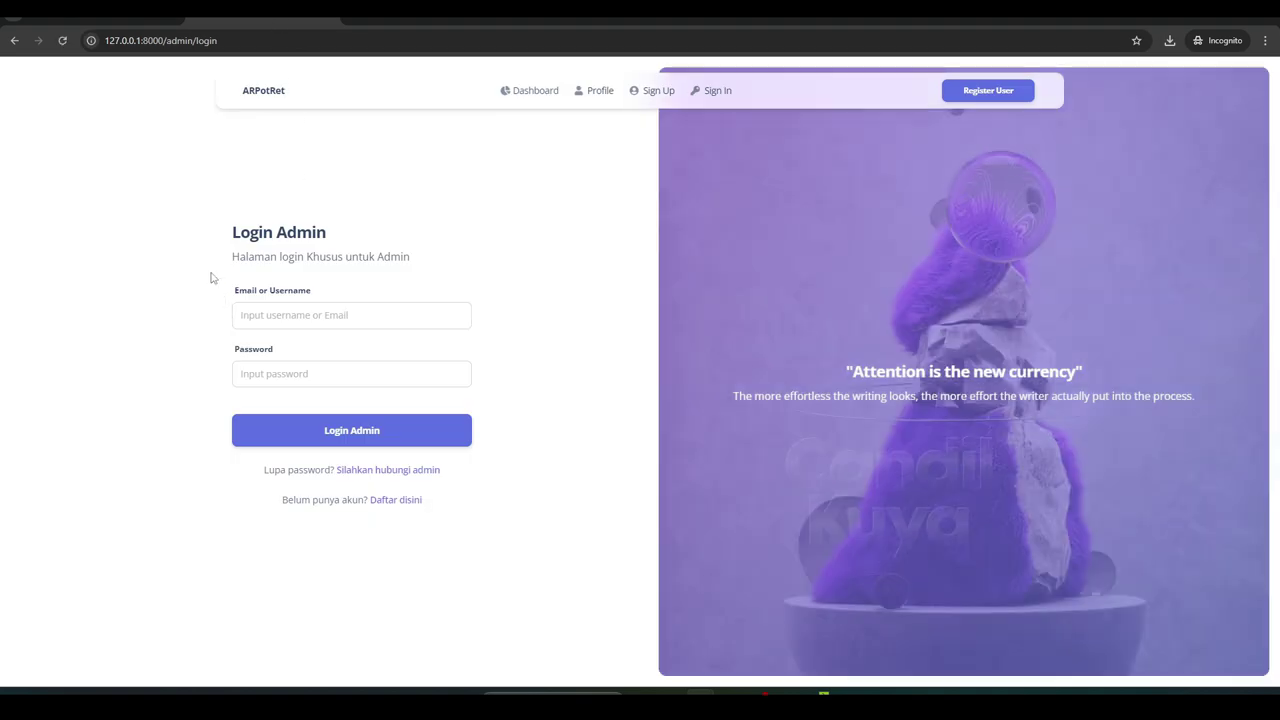
# Inspect the 3 admin accounts' email and password columns in phpMyAdmin's newprojectfoto admins table
pyautogui.click(114, 20)
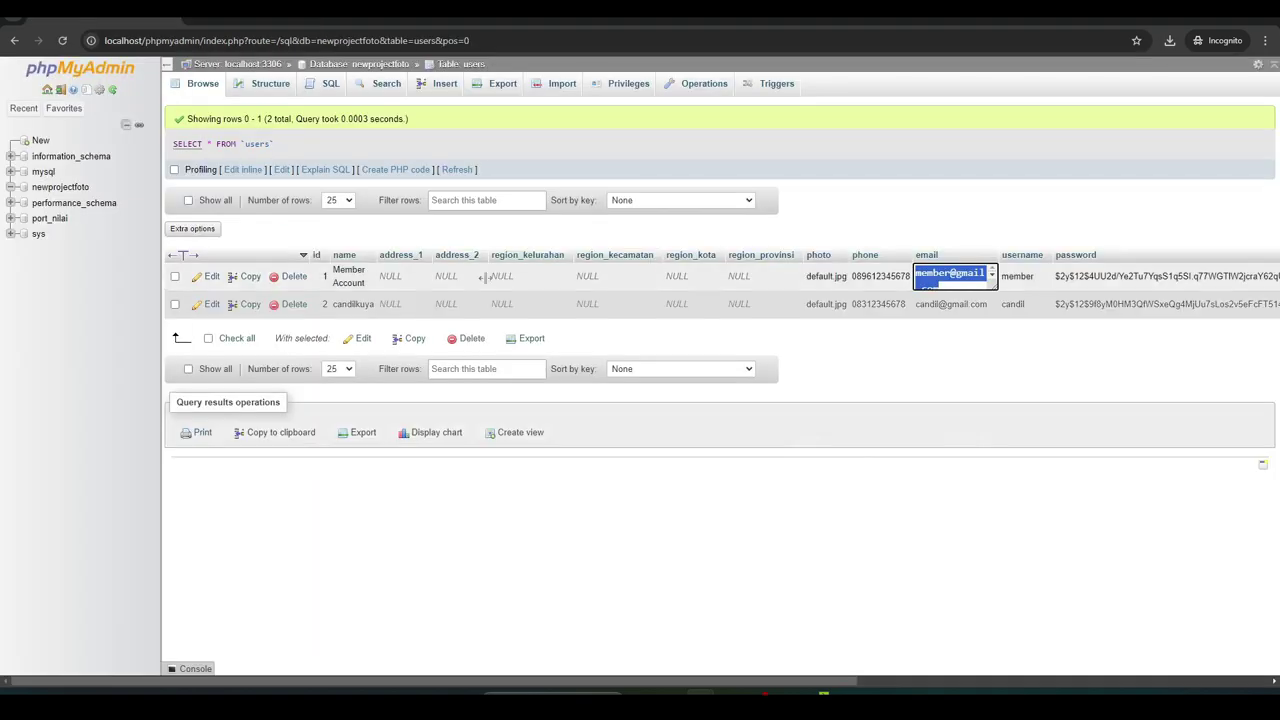
pyautogui.click(60, 187)
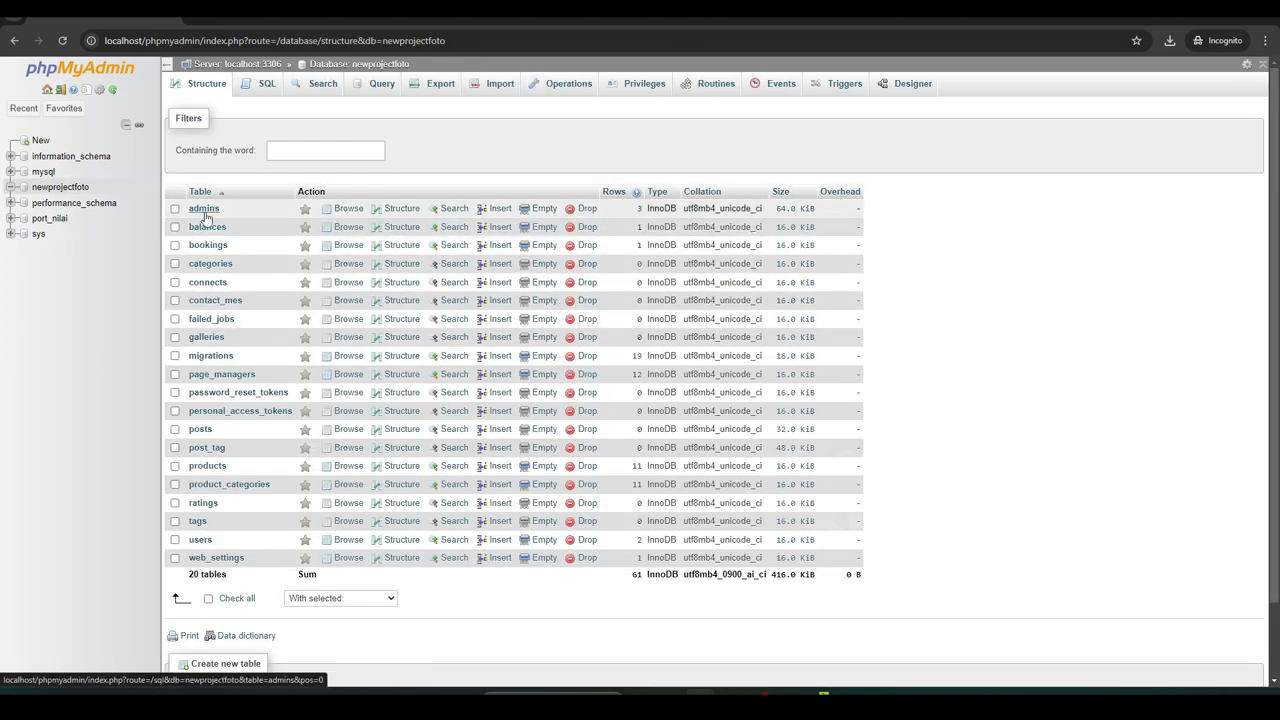
pyautogui.click(204, 209)
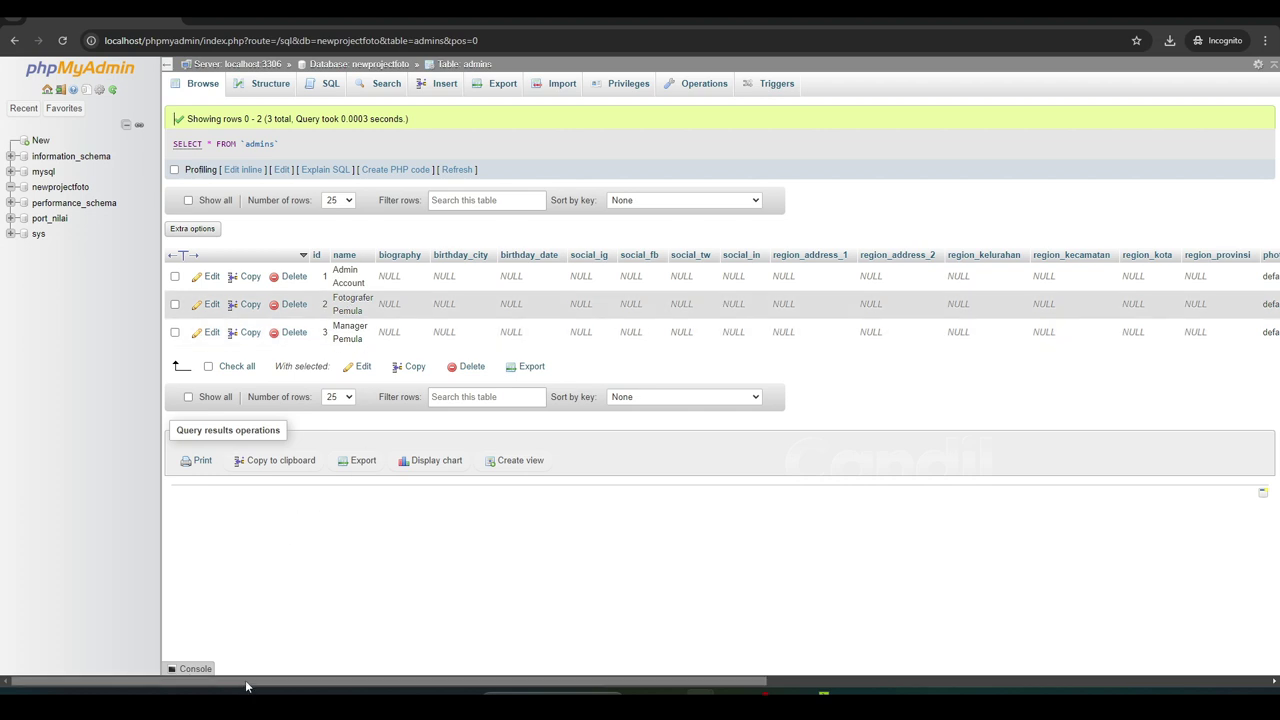
pyautogui.moveTo(246, 686); pyautogui.dragTo(748, 686)
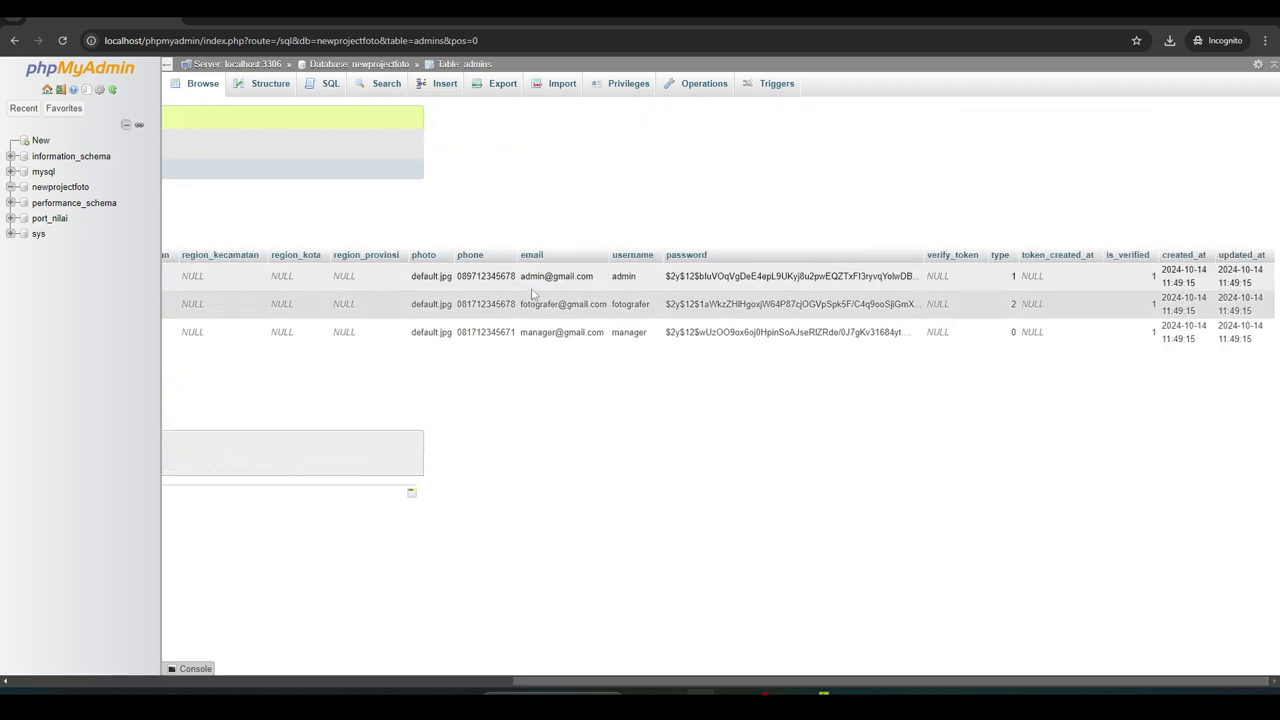
pyautogui.click(262, 17)
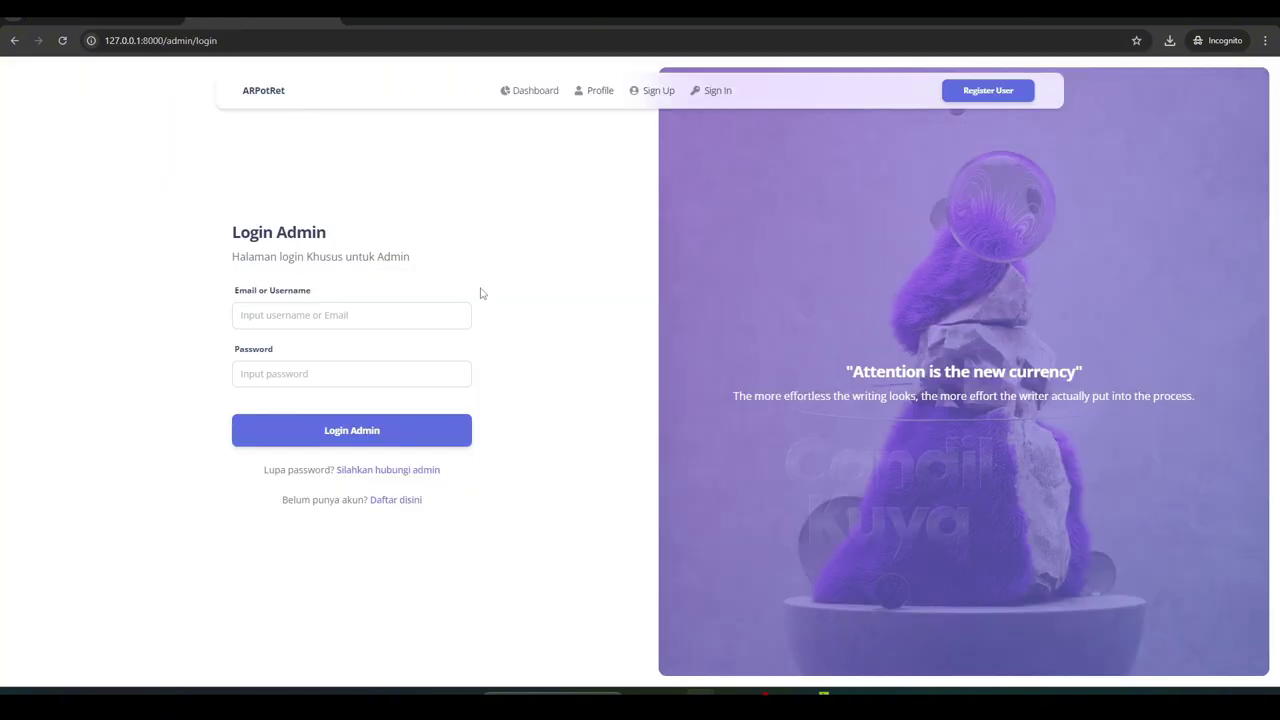
# Log in with the admin email and password and dismiss the Success dialog
pyautogui.click(334, 317)
pyautogui.write('admin@gmail.com')
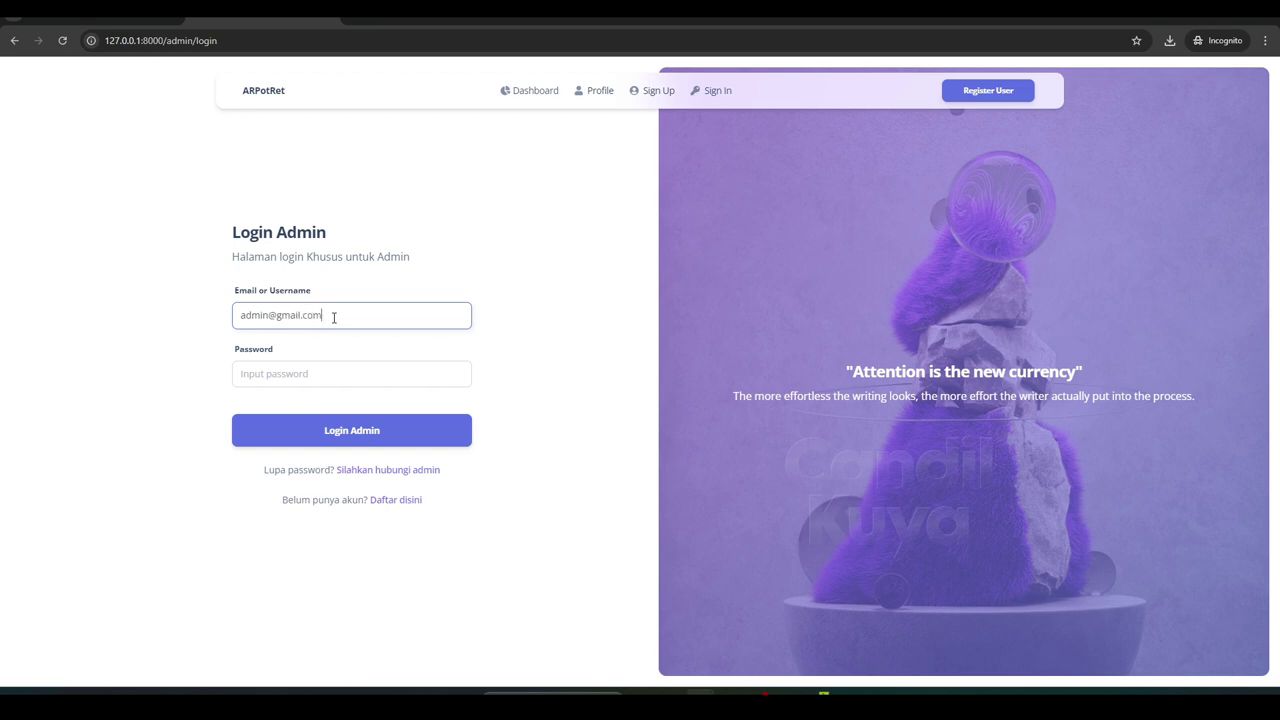
pyautogui.press('Tab')
pyautogui.write('p')
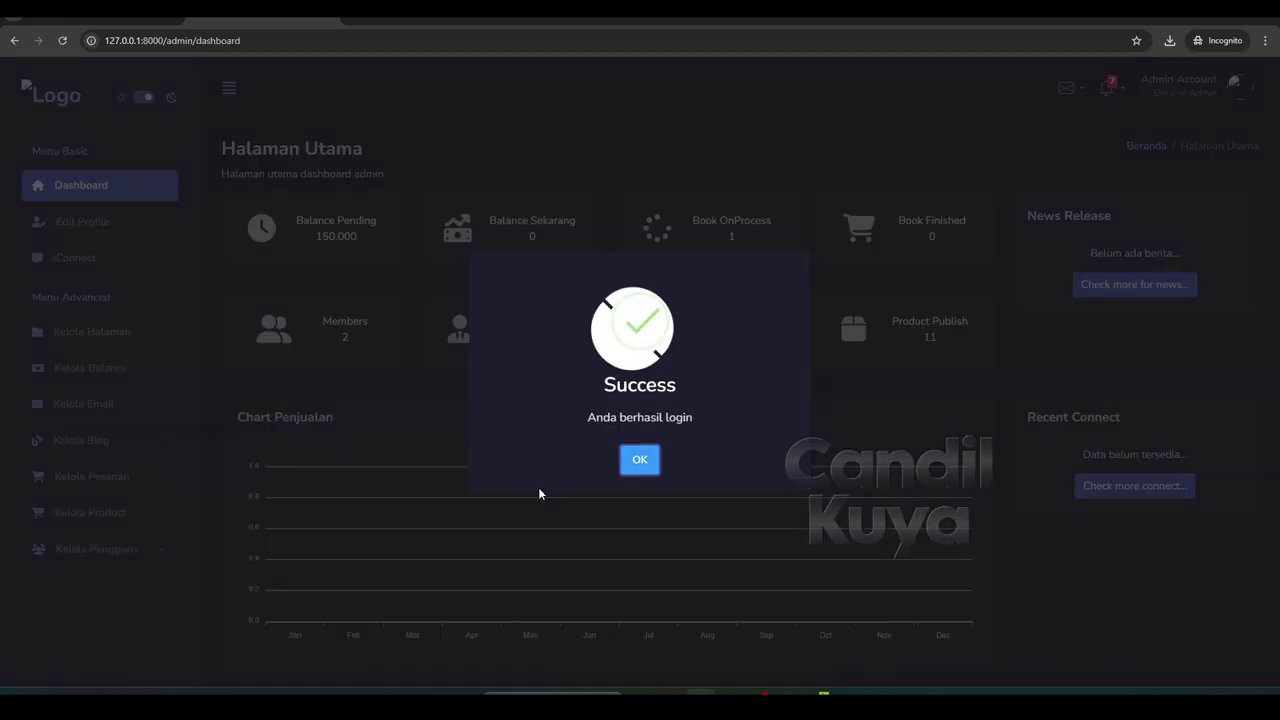
pyautogui.click(629, 462)
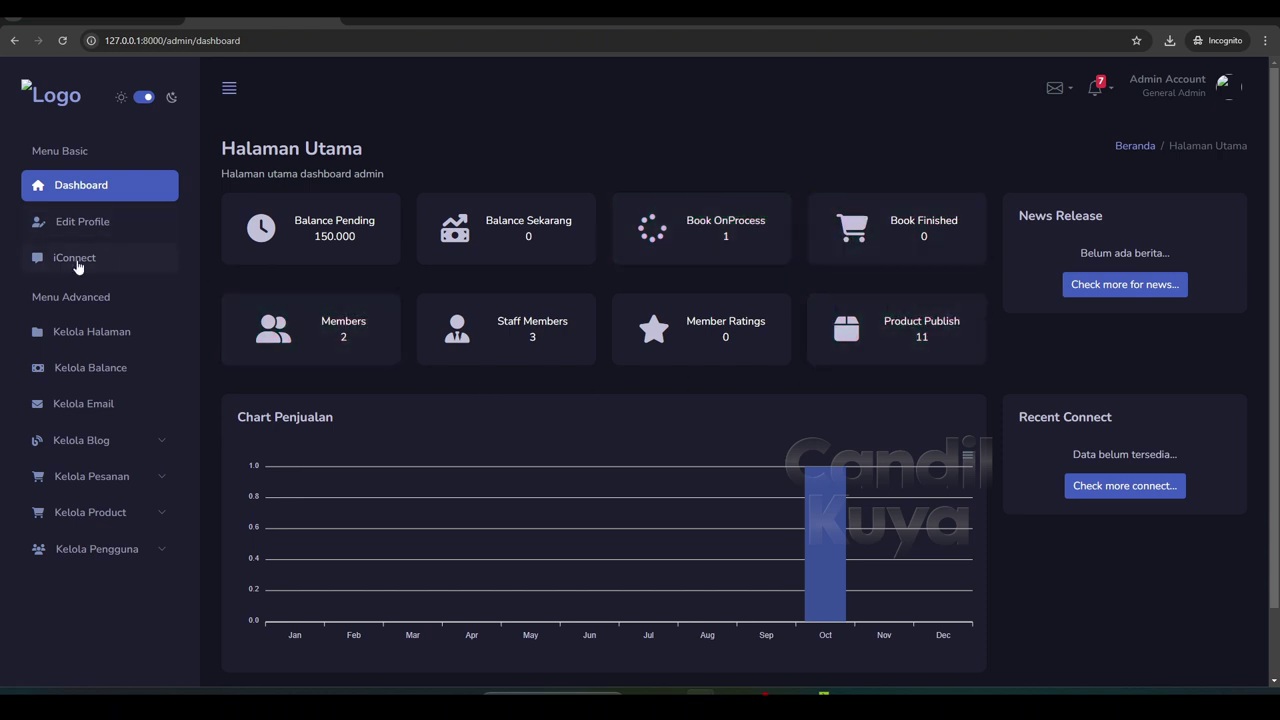
# Visit Edit Profile and Kelola Halaman, switching the admin panel to the light theme
pyautogui.click(80, 230)
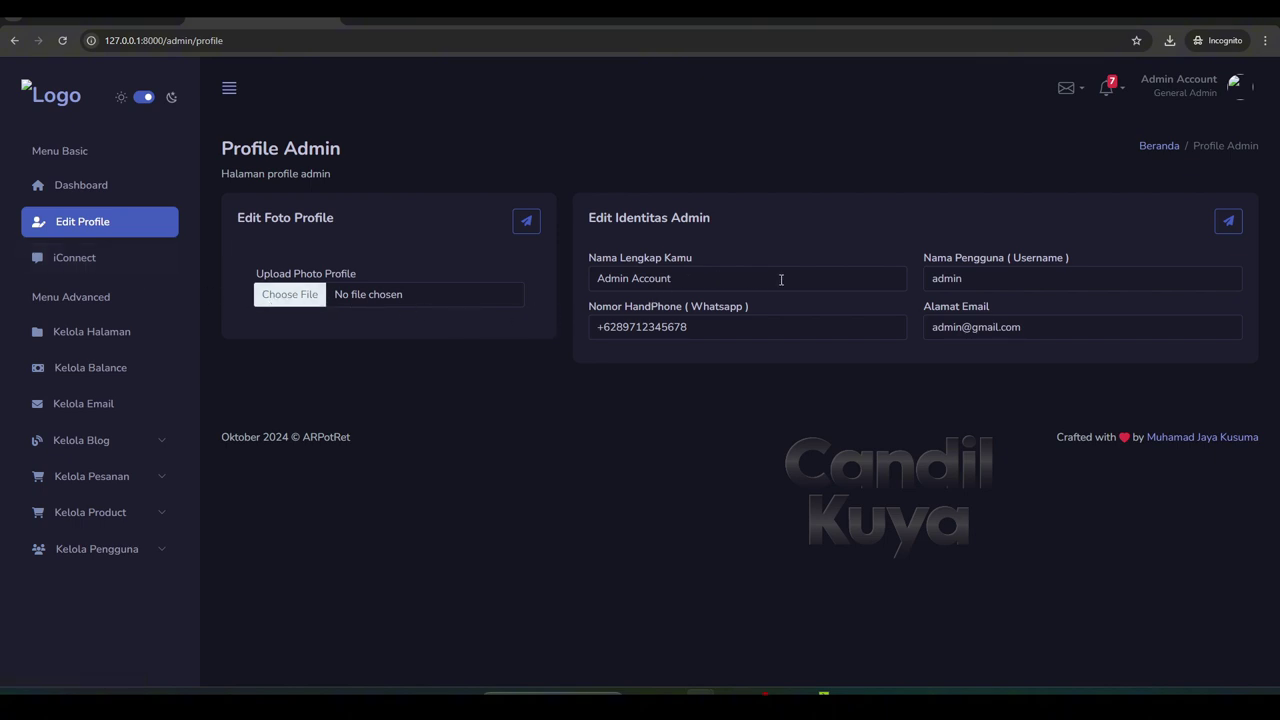
pyautogui.click(80, 333)
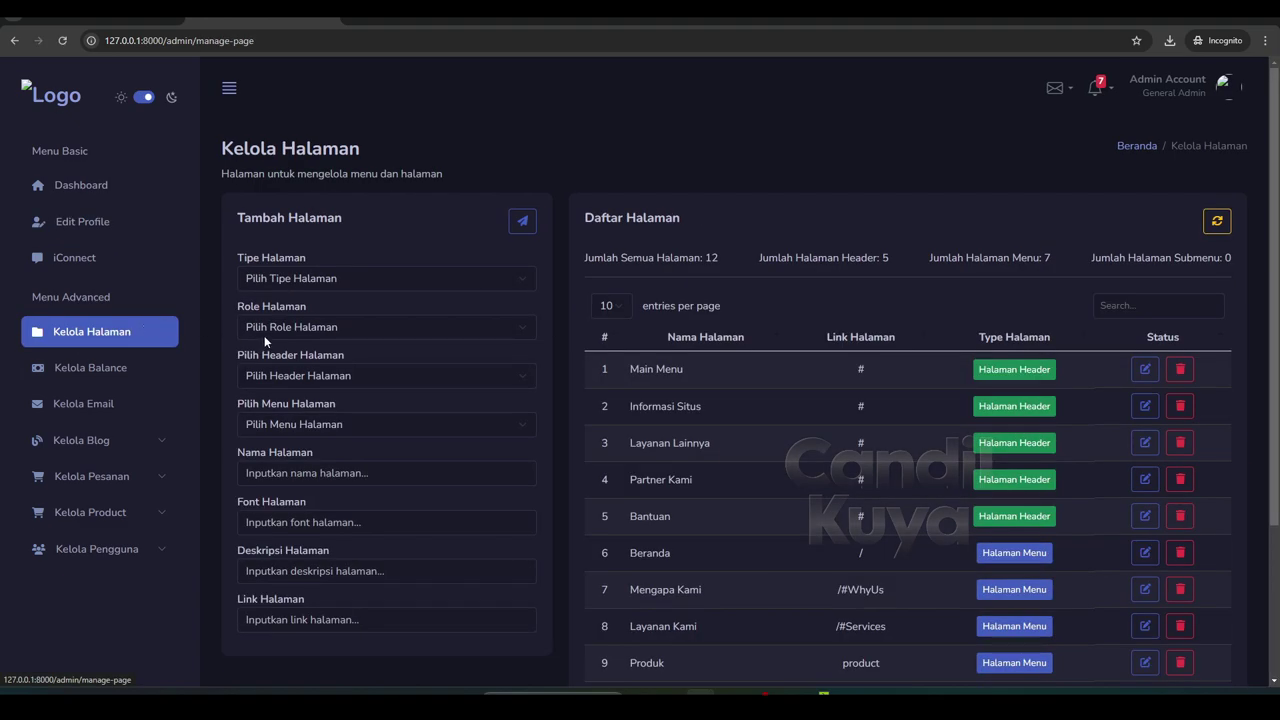
pyautogui.click(143, 98)
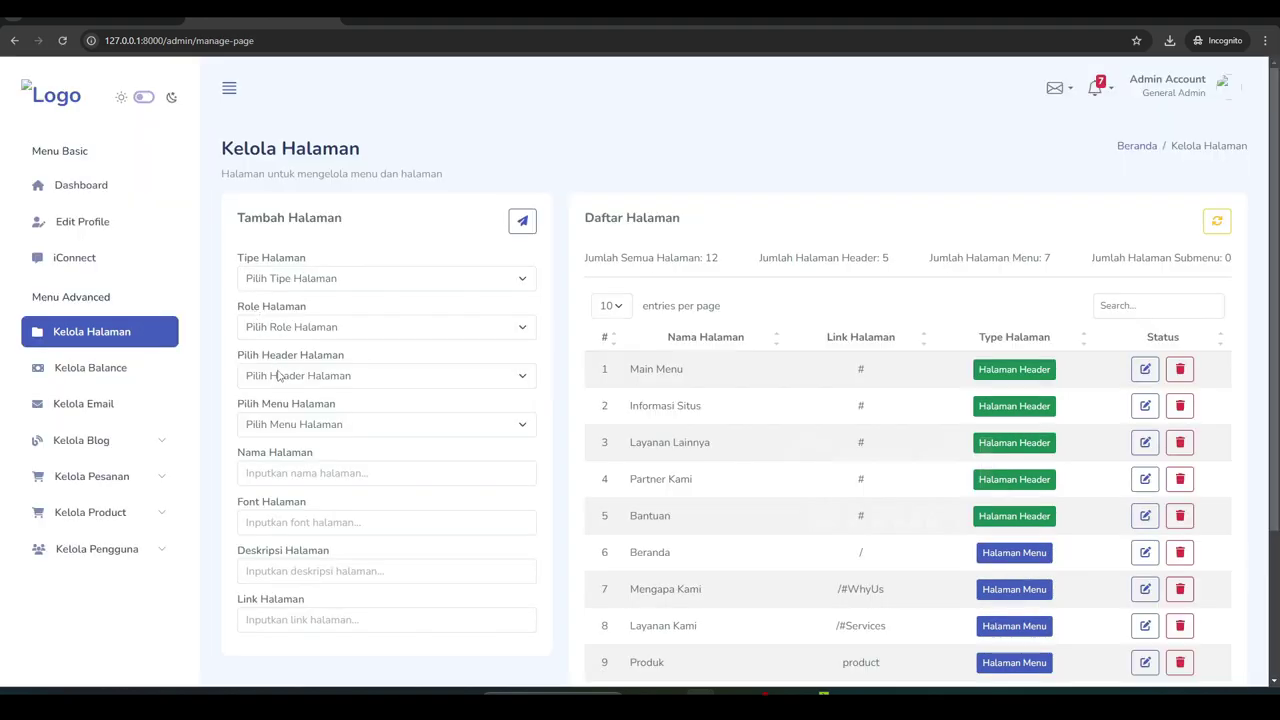
# Open Kelola Balance to see the pending Rp. 150.000 entry
pyautogui.scroll(-2, 278, 376)
pyautogui.scroll(2, 308, 381)
pyautogui.scroll(-2, 300, 380)
pyautogui.click(160, 368)
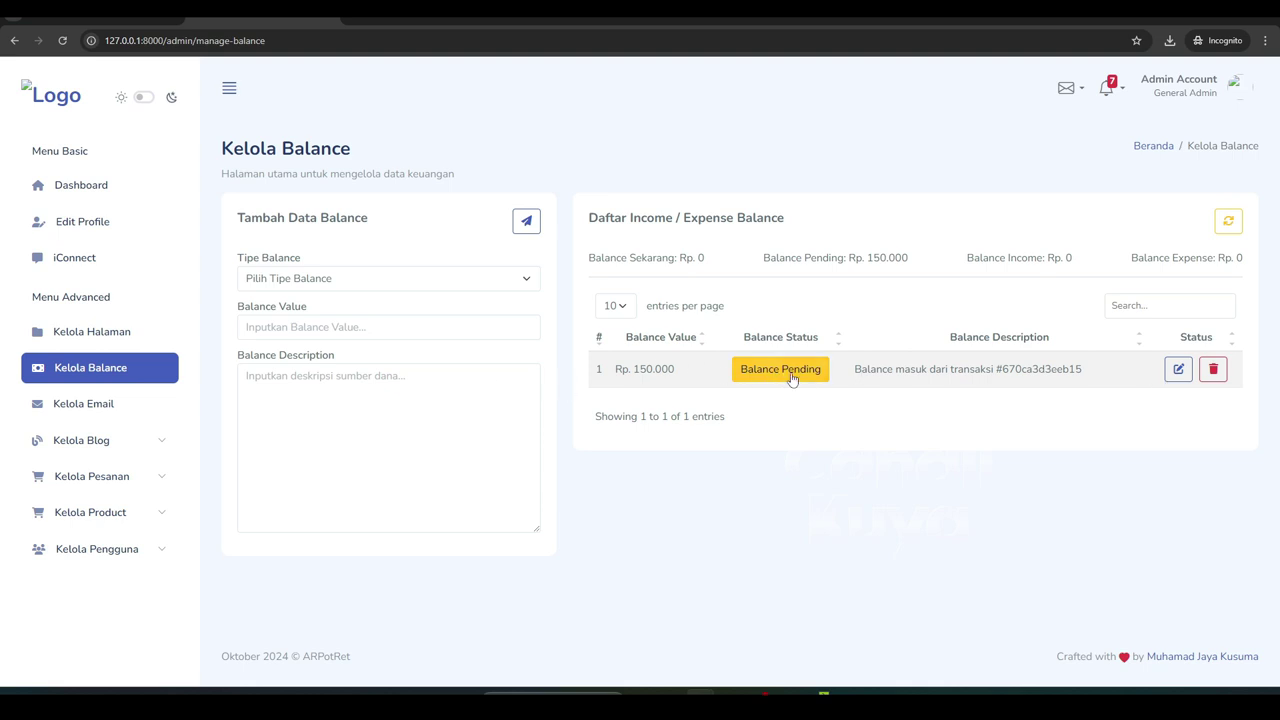
# Change the Rp. 150.000 entry's Tipe Balance to Balance Income, save it, then open Kelola Email
pyautogui.click(1178, 369)
pyautogui.click(596, 304)
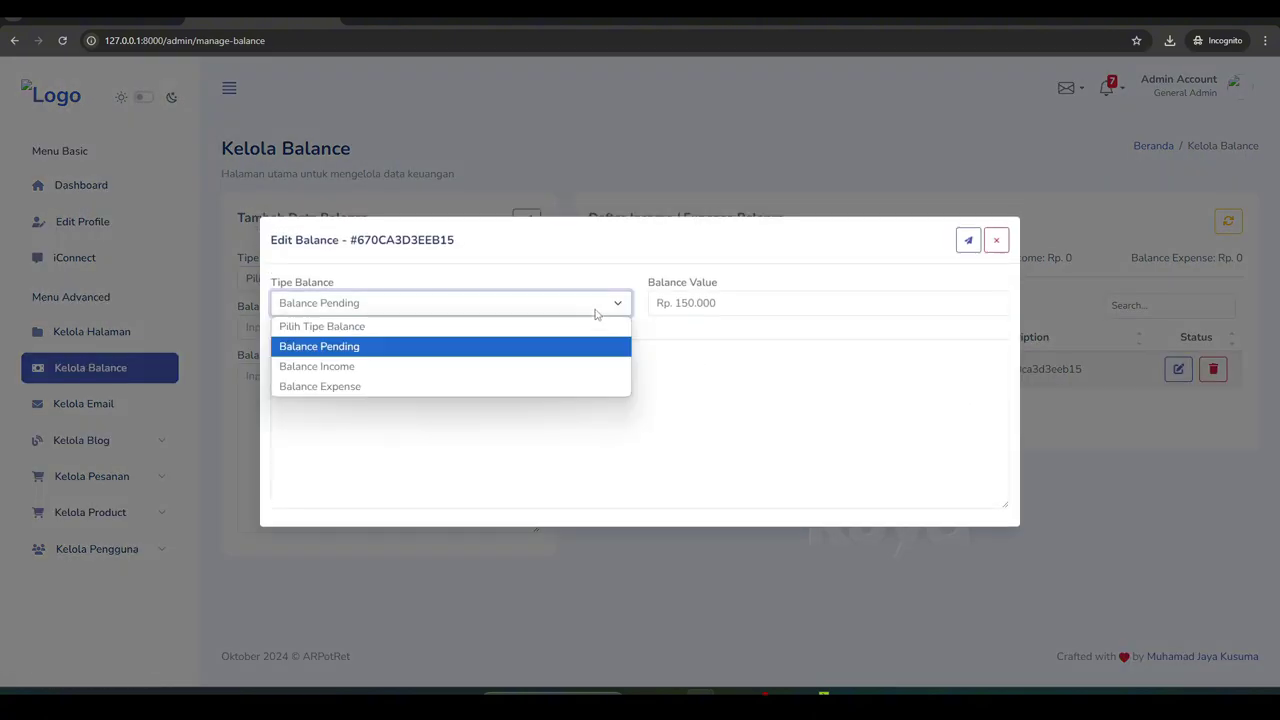
pyautogui.click(345, 367)
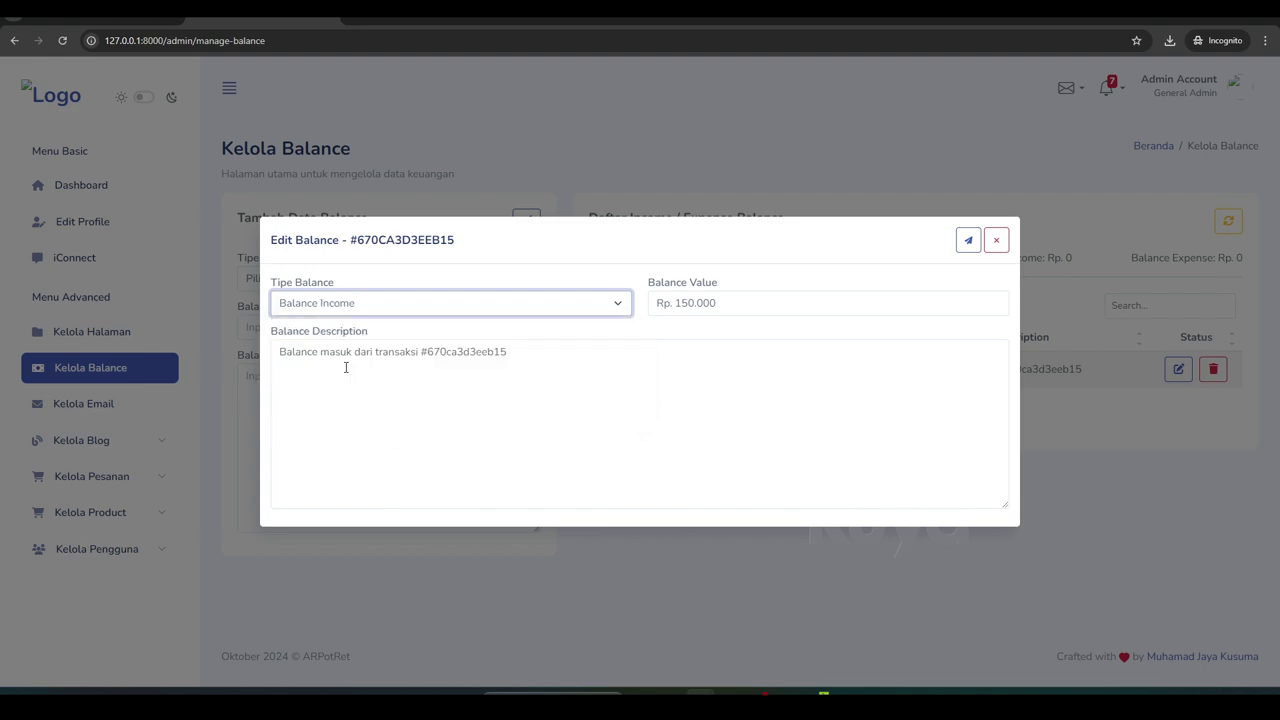
pyautogui.click(413, 352)
pyautogui.click(968, 240)
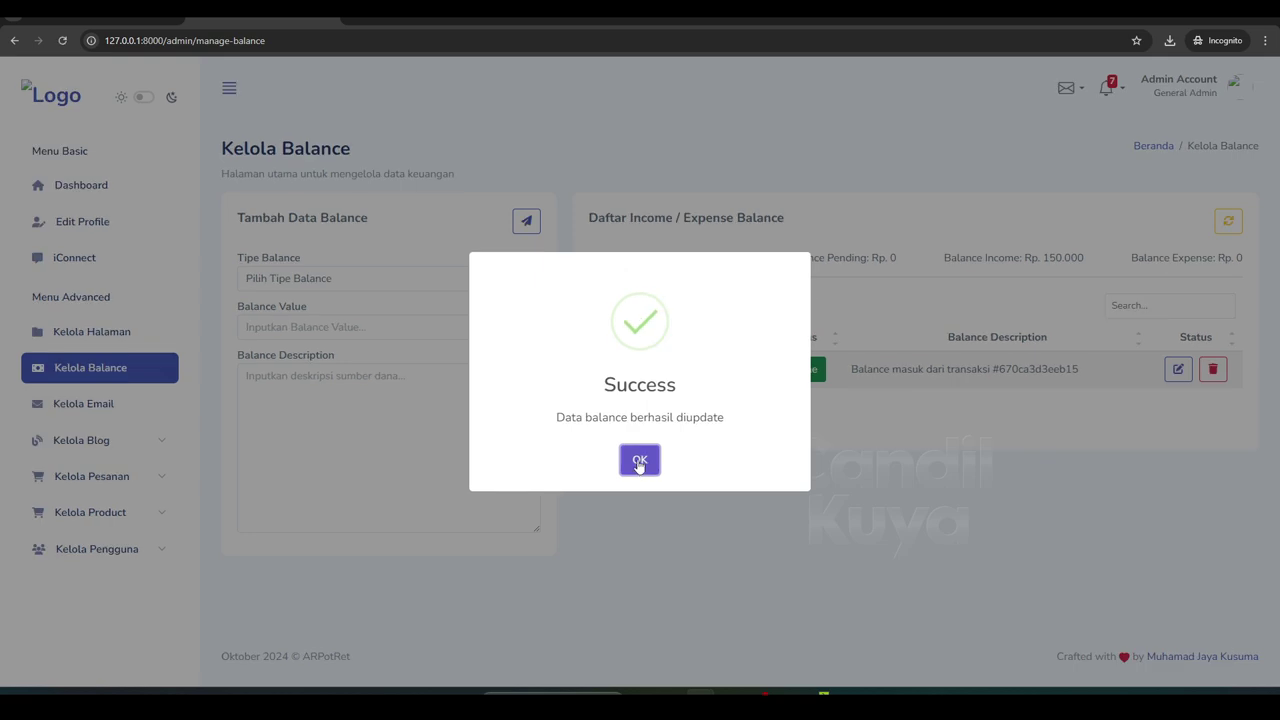
pyautogui.click(639, 462)
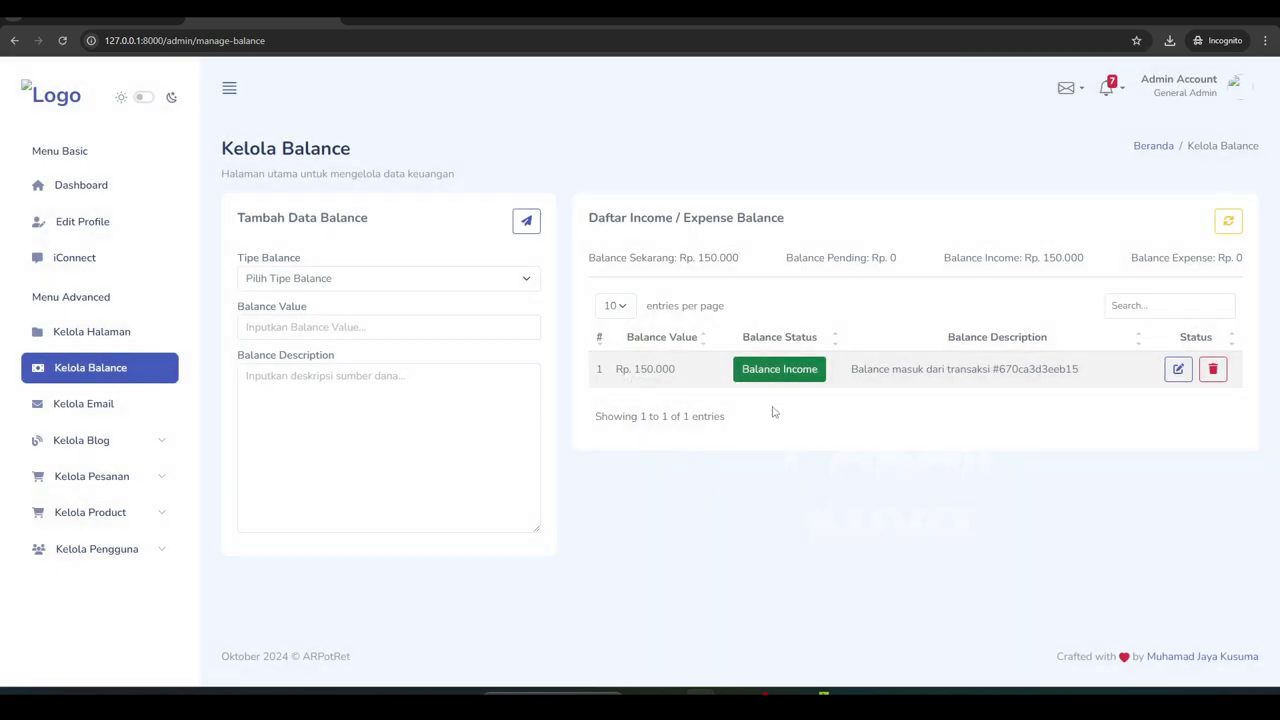
pyautogui.click(99, 414)
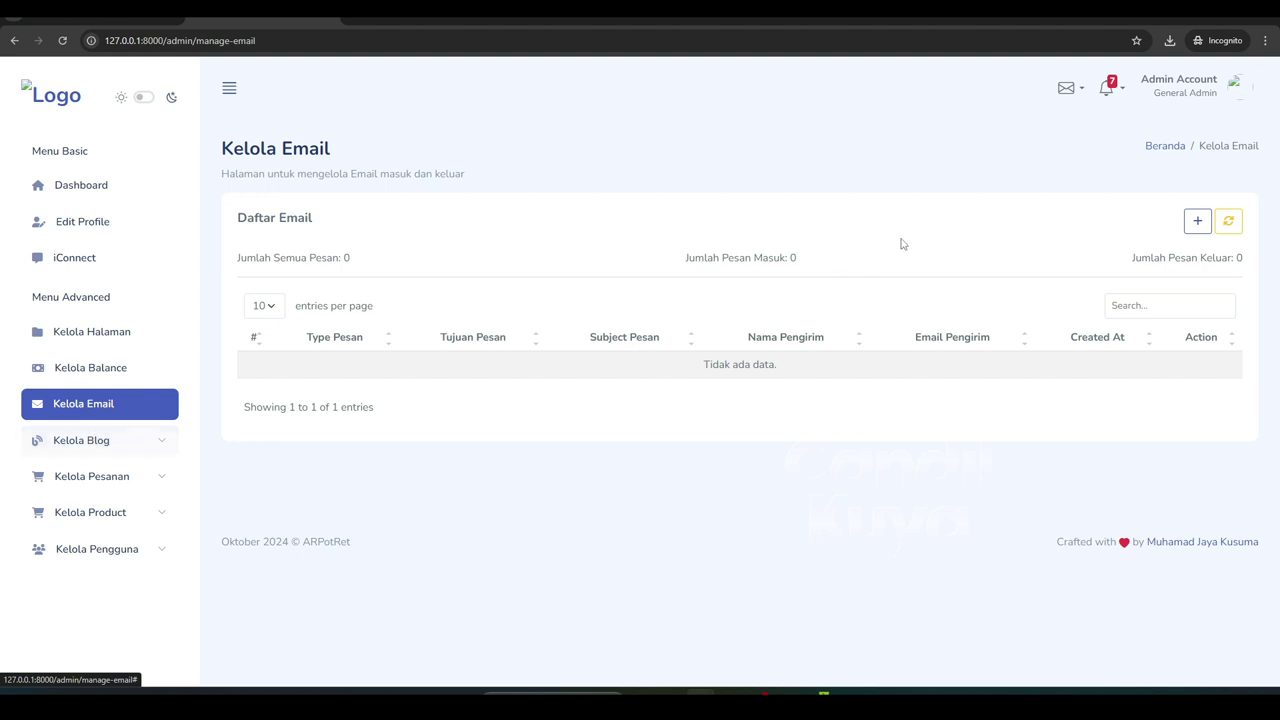
# Start a new email and look over the recipient list without choosing anyone
pyautogui.click(1190, 228)
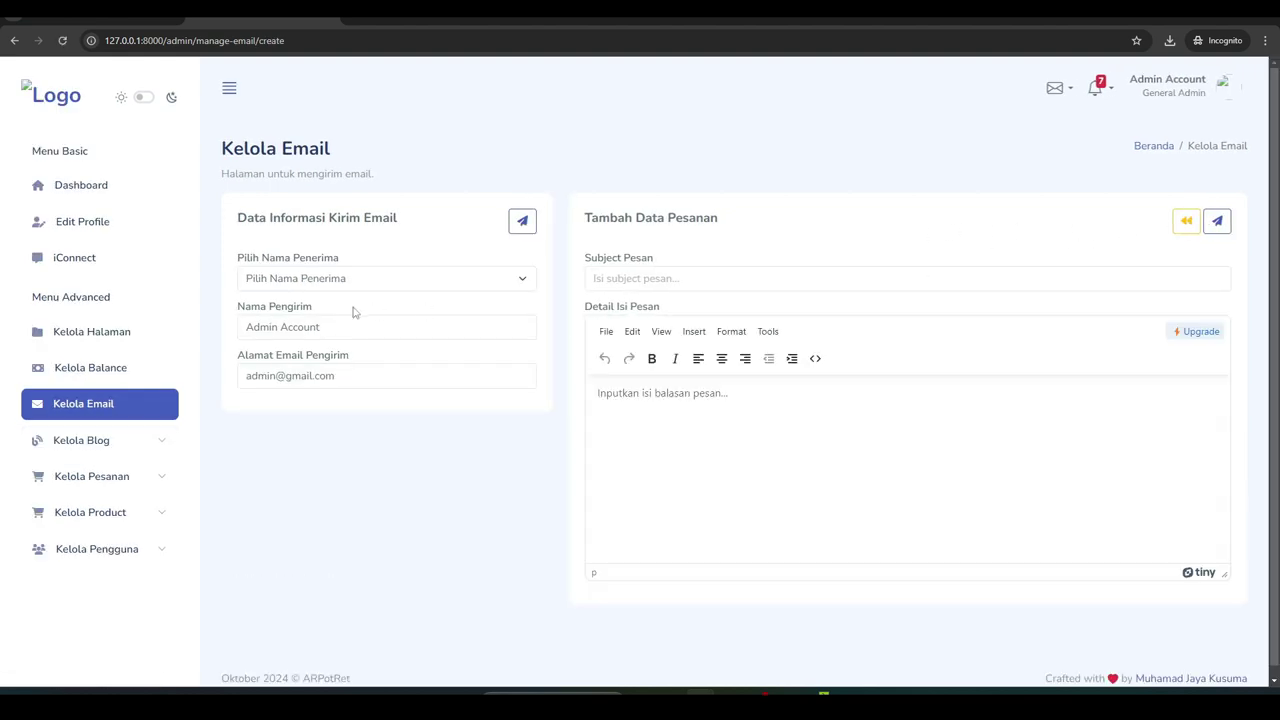
pyautogui.click(304, 285)
pyautogui.click(304, 285)
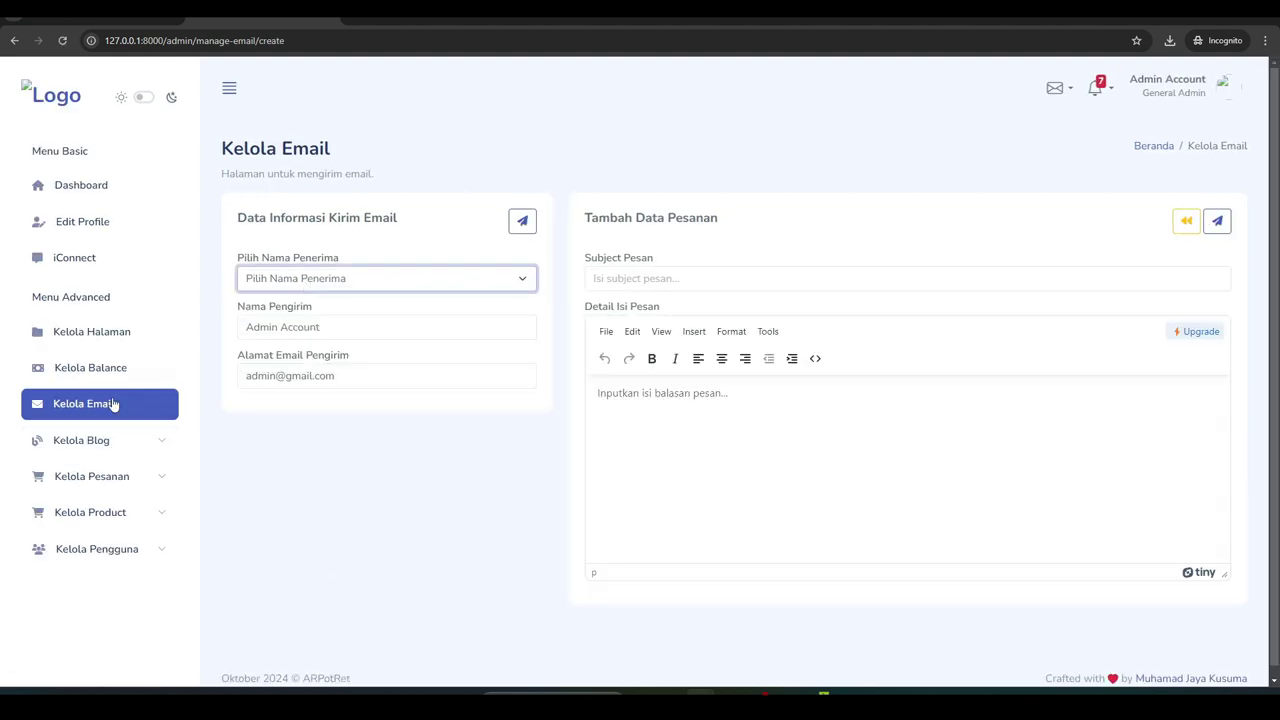
# Check Kelola Blog's empty tags list, then open Daftar Pesanan showing the Beautyshoot order
pyautogui.click(100, 442)
pyautogui.click(84, 471)
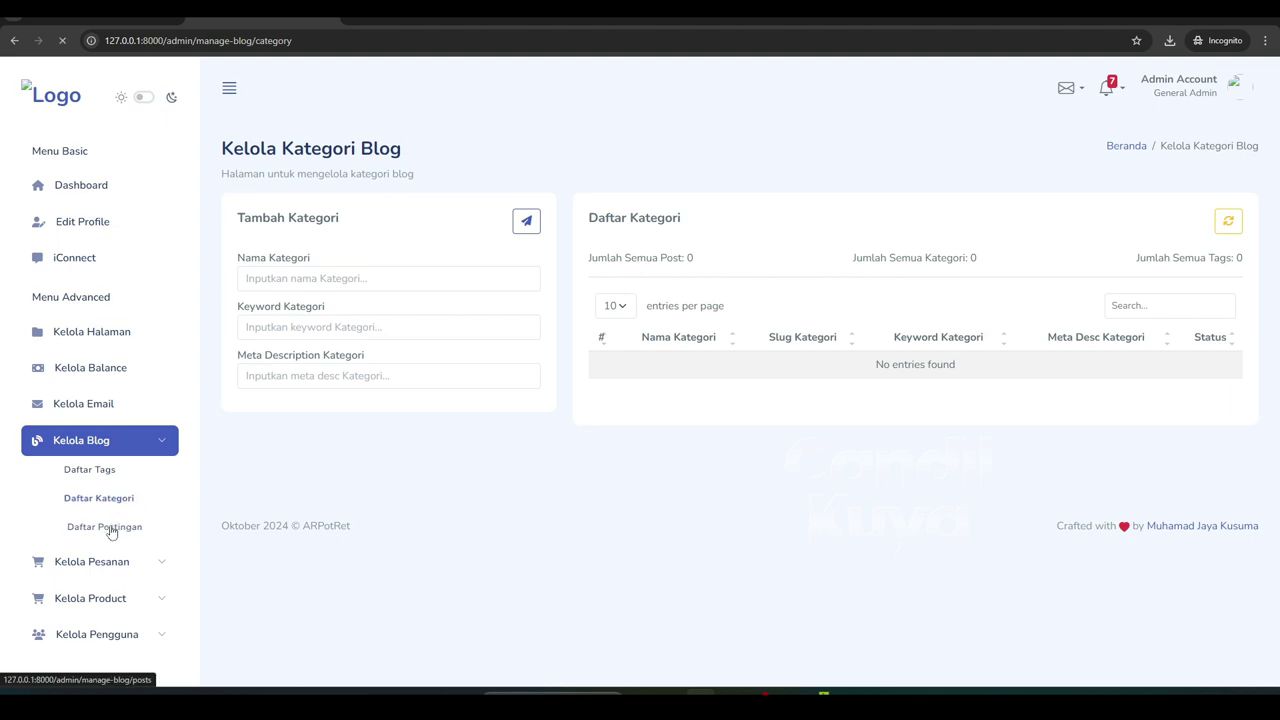
pyautogui.click(112, 563)
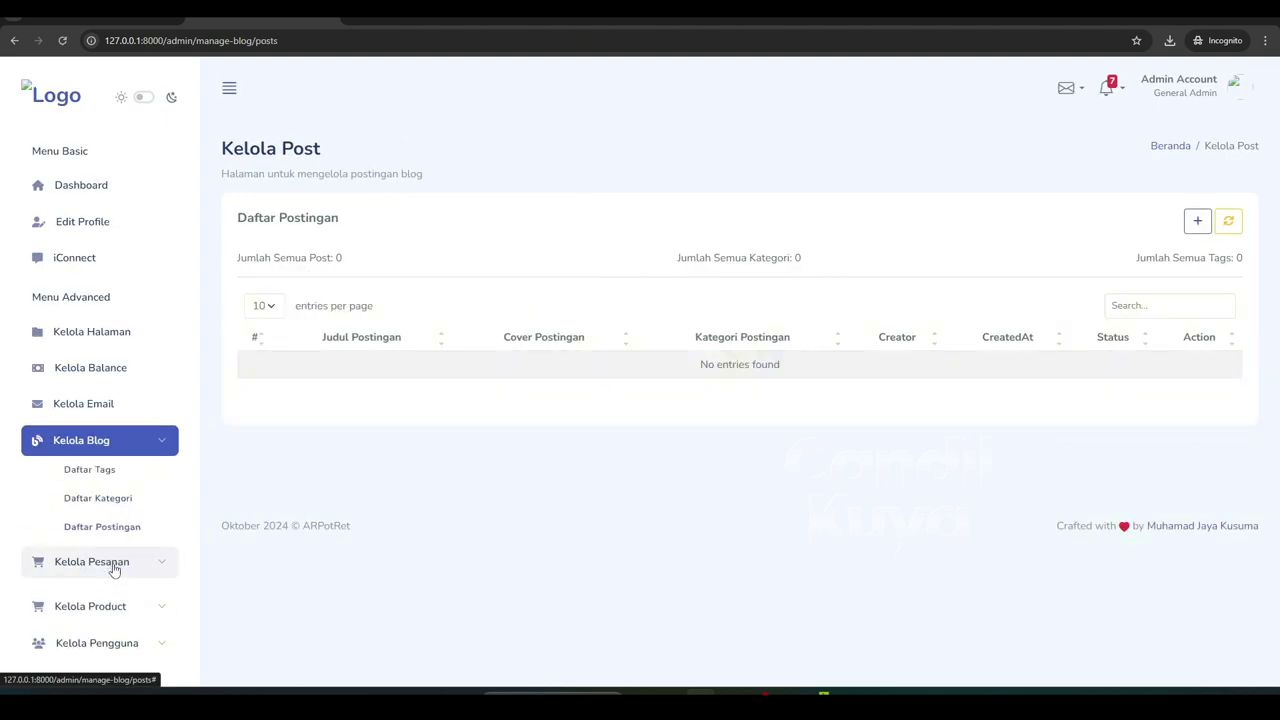
pyautogui.click(98, 597)
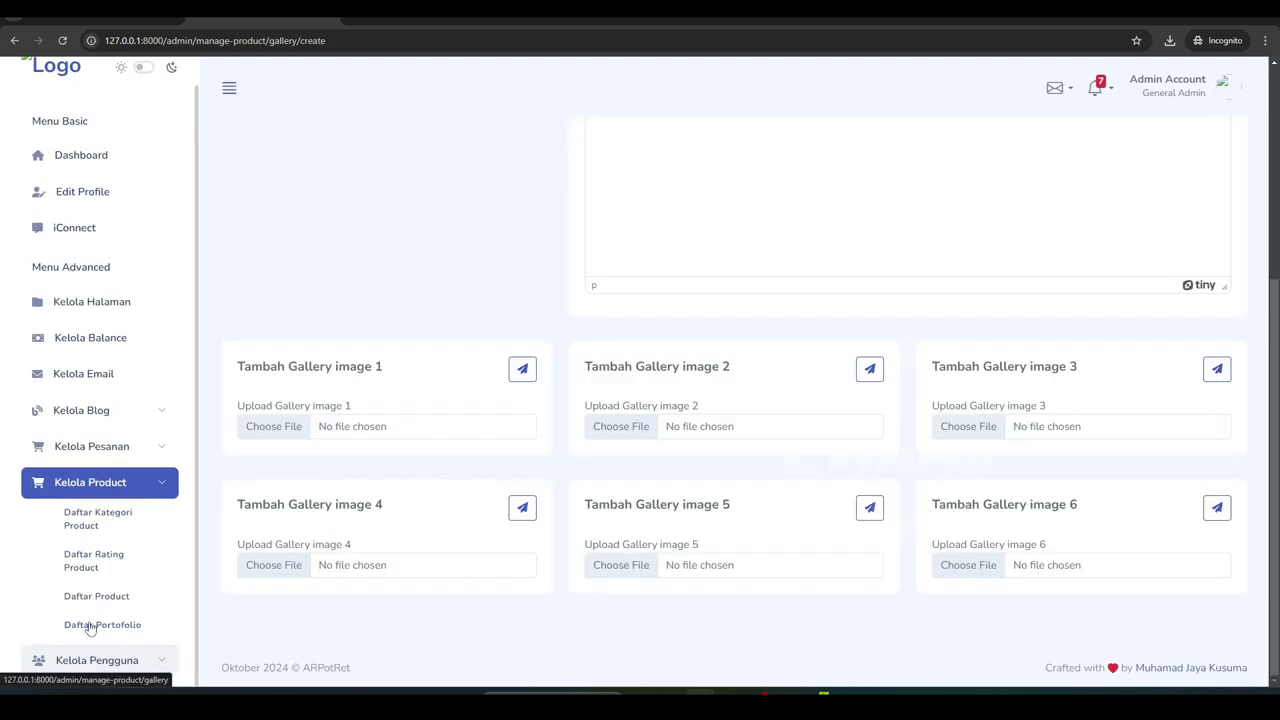
# Look over the Daftar Member list, then return to the admin dashboard
pyautogui.scroll(-1, 86, 623)
pyautogui.click(91, 637)
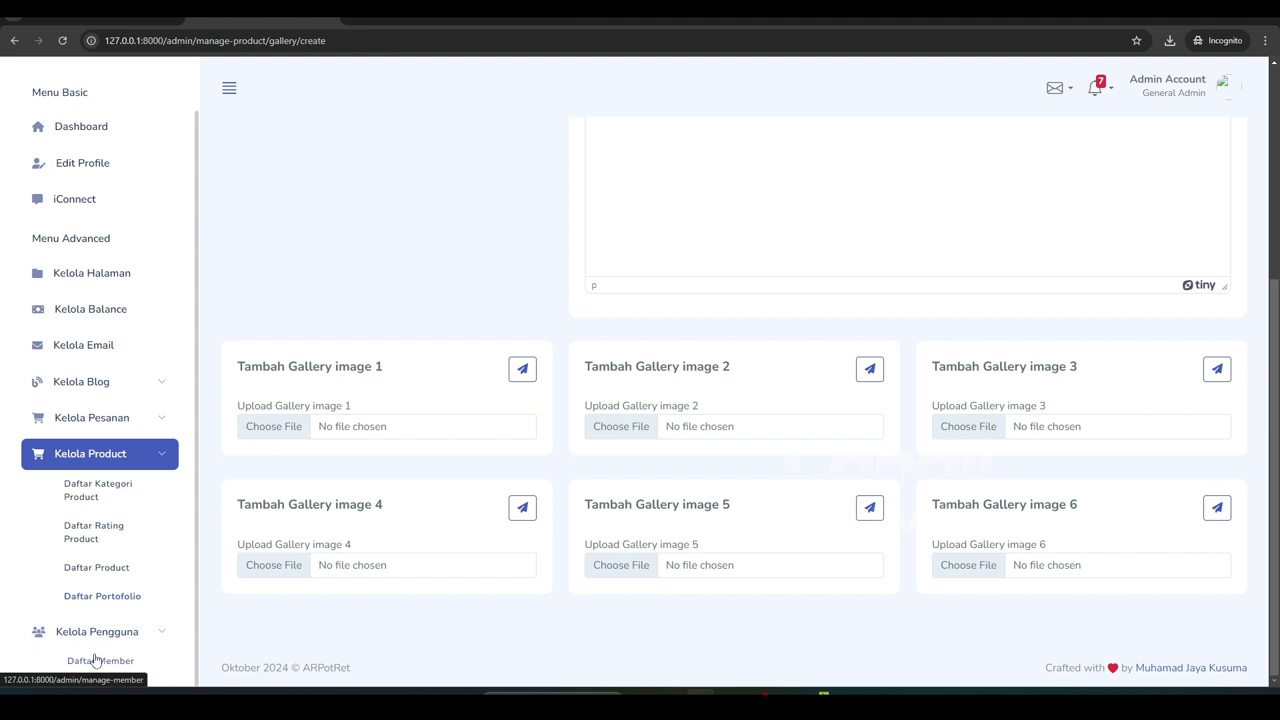
pyautogui.click(97, 660)
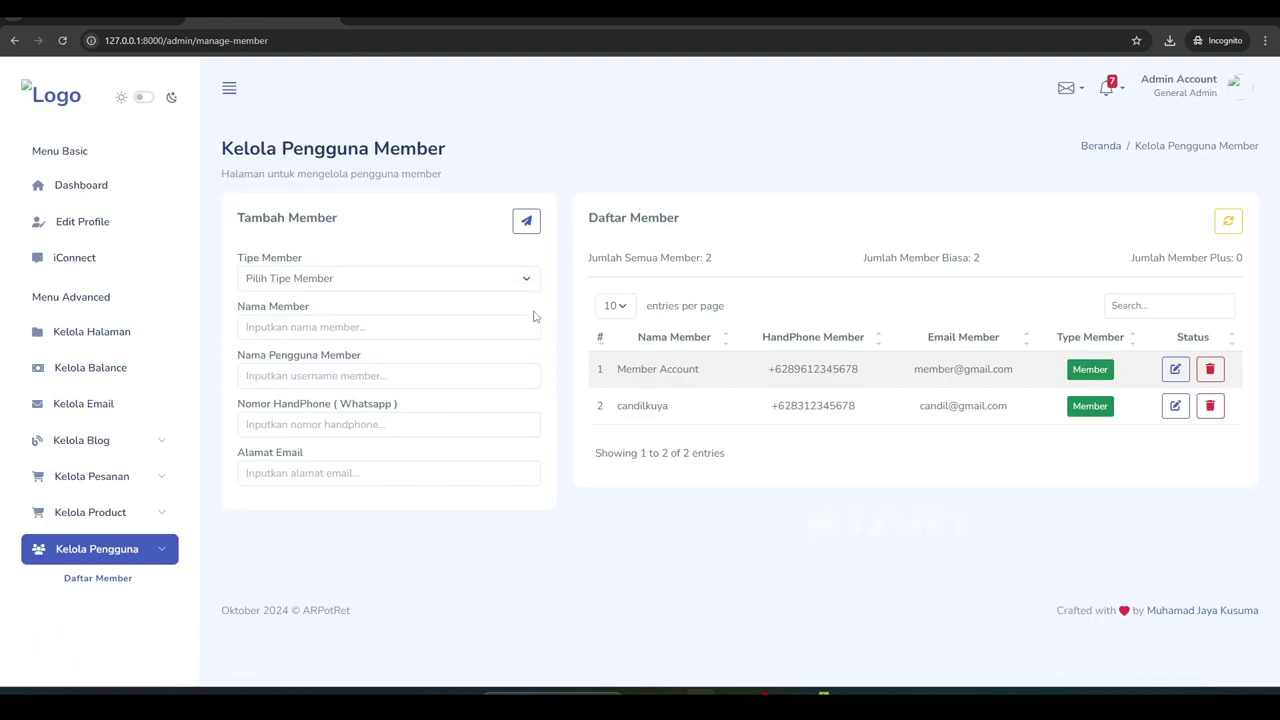
pyautogui.click(97, 190)
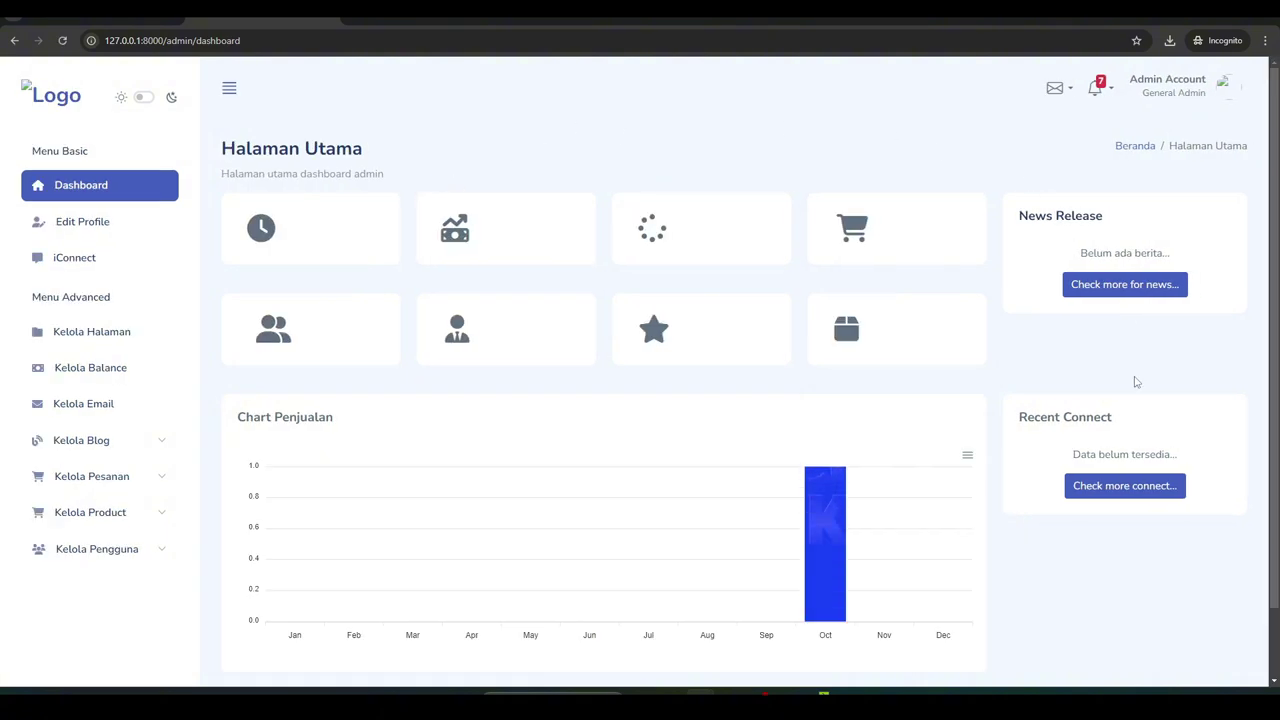
pyautogui.scroll(-1, 994, 449)
pyautogui.scroll(1, 994, 437)
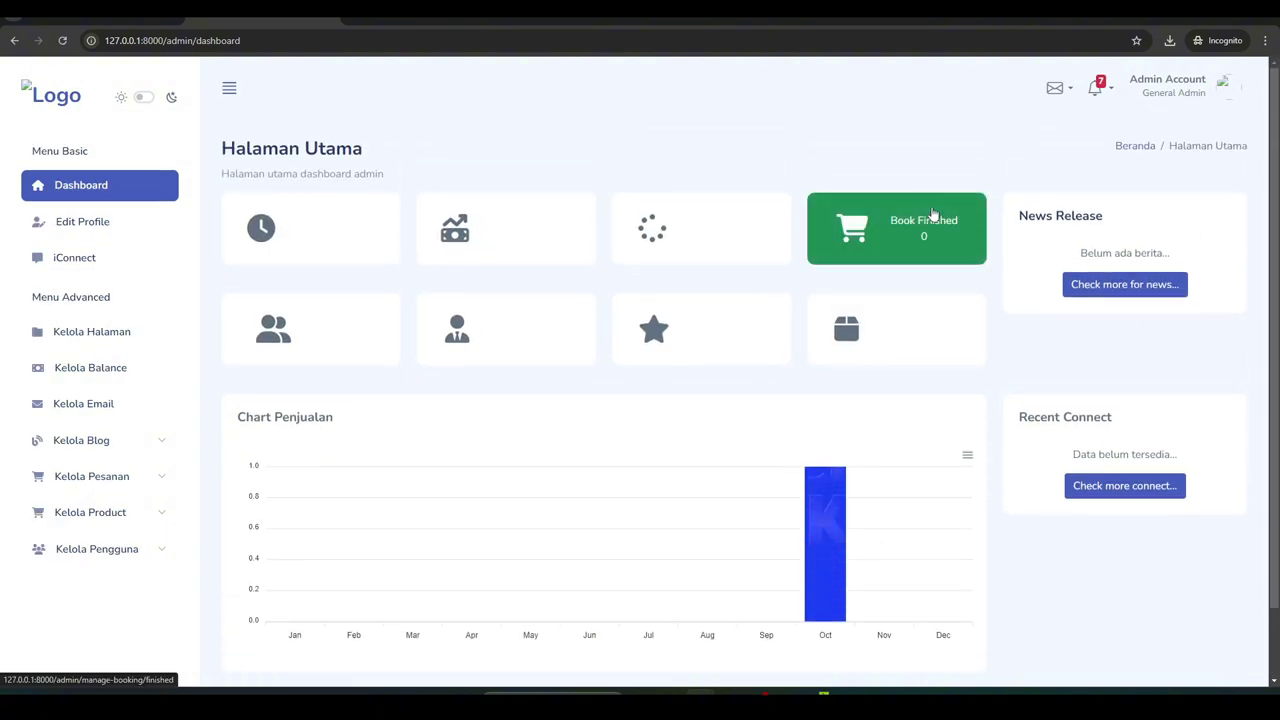
# Sign out of the admin account, confirming 'Yes, log out' and dismissing the success message
pyautogui.click(1229, 92)
pyautogui.click(1155, 177)
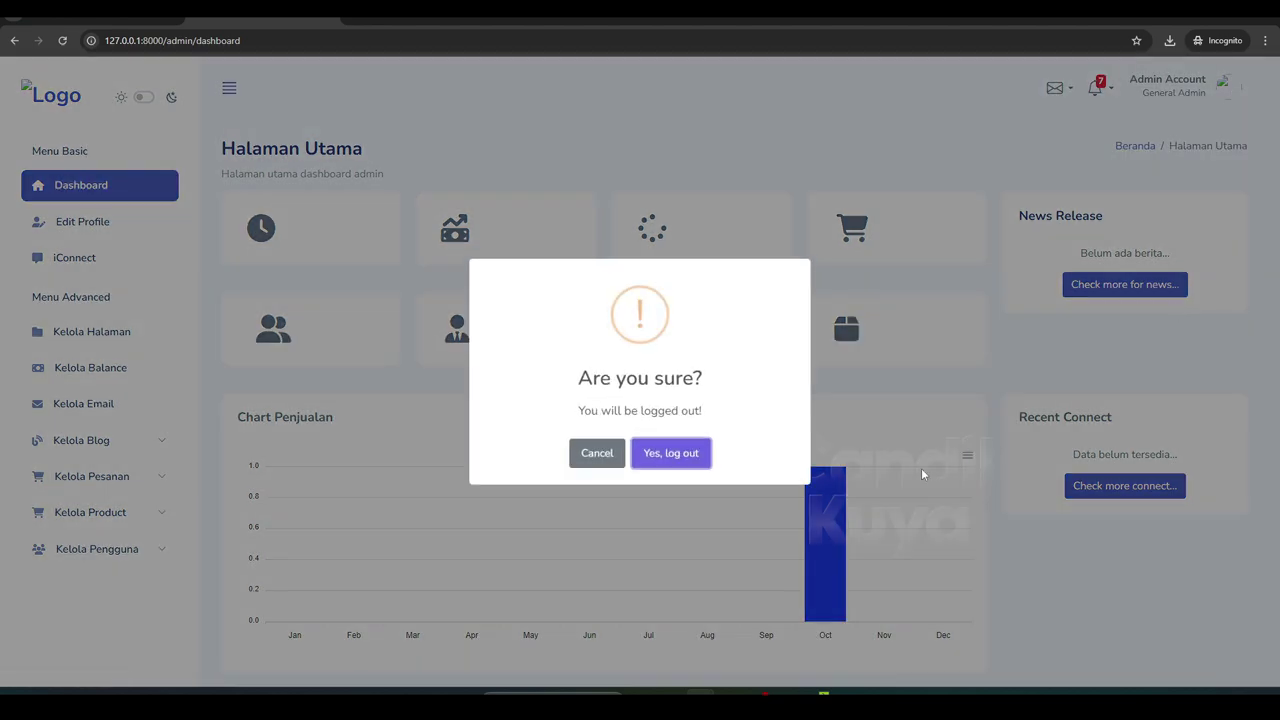
pyautogui.click(641, 452)
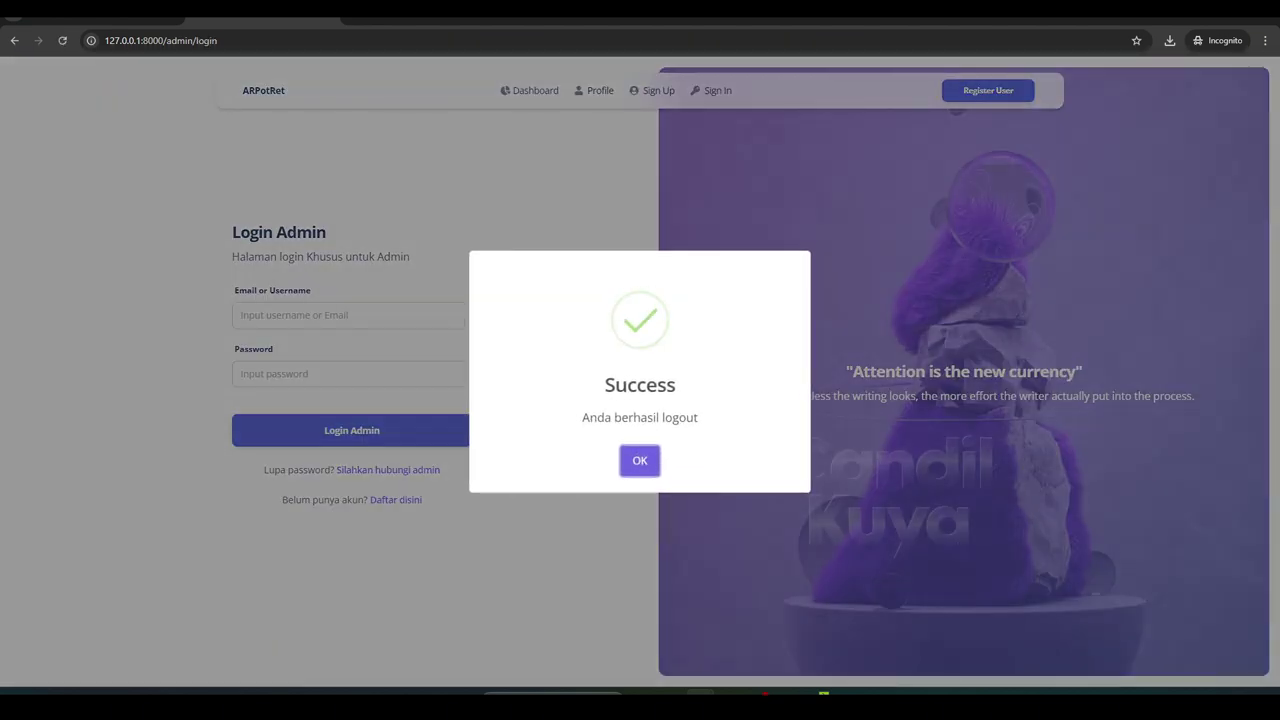
pyautogui.click(639, 462)
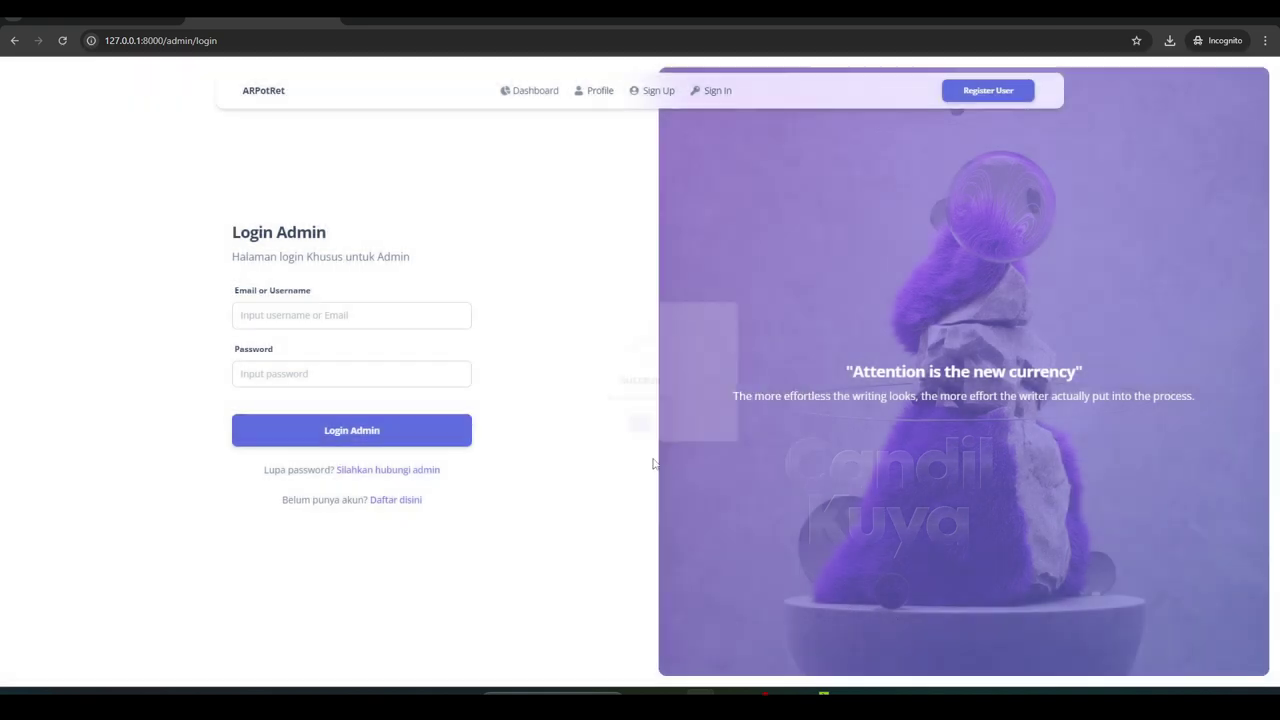